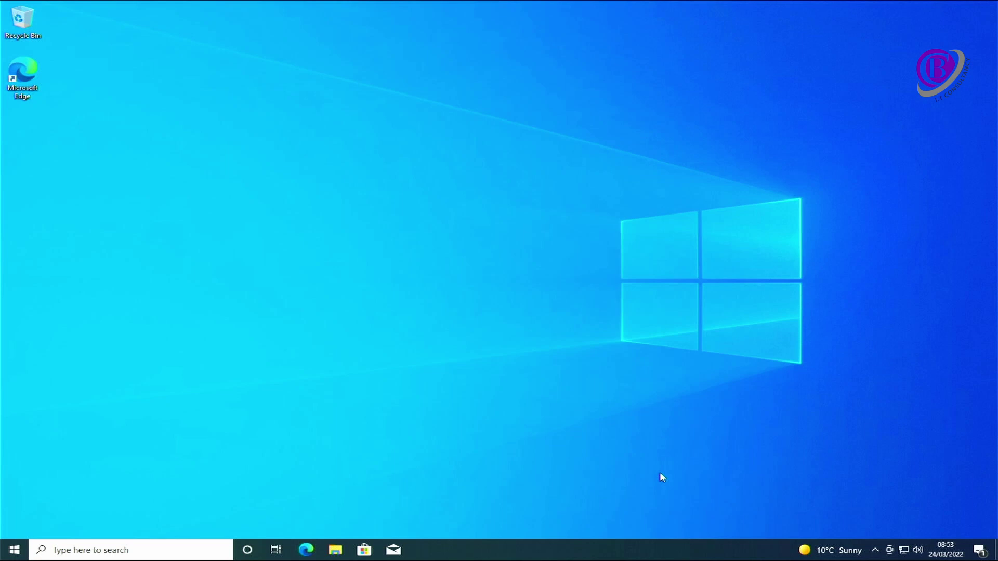
- Launch Google Chrome from the taskbar to get a new tab page
{"action": "left_click", "coordinate": [306, 550]}
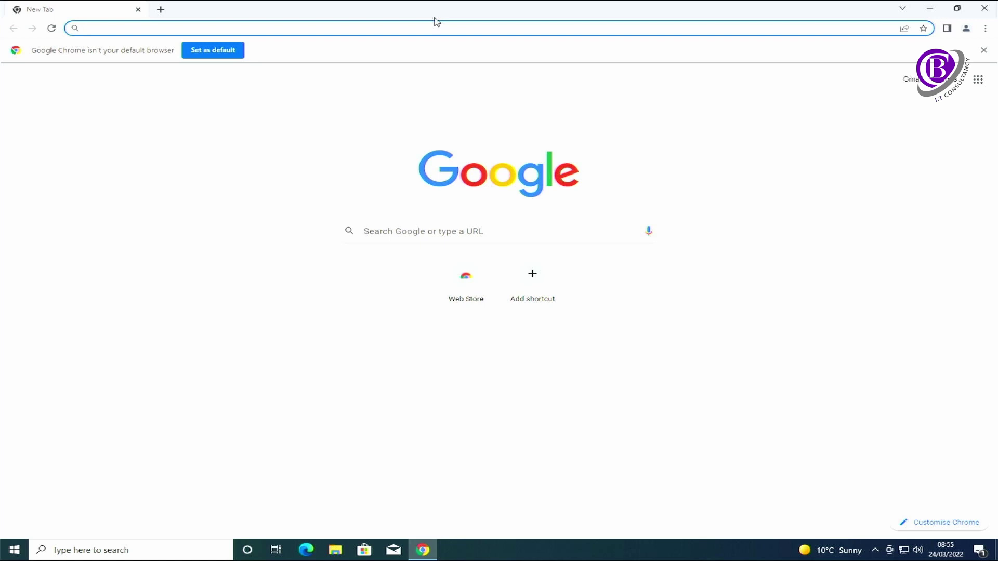
- Go to unicenta.com/pages/install-unicenta-opos and reload the page
{"action": "type", "text": "un"}
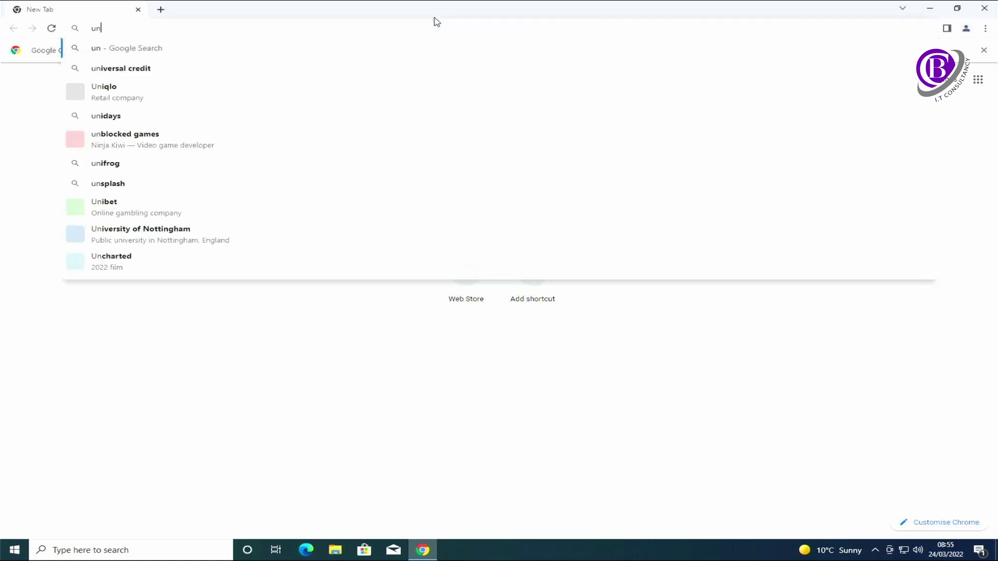
{"action": "type", "text": "ic"}
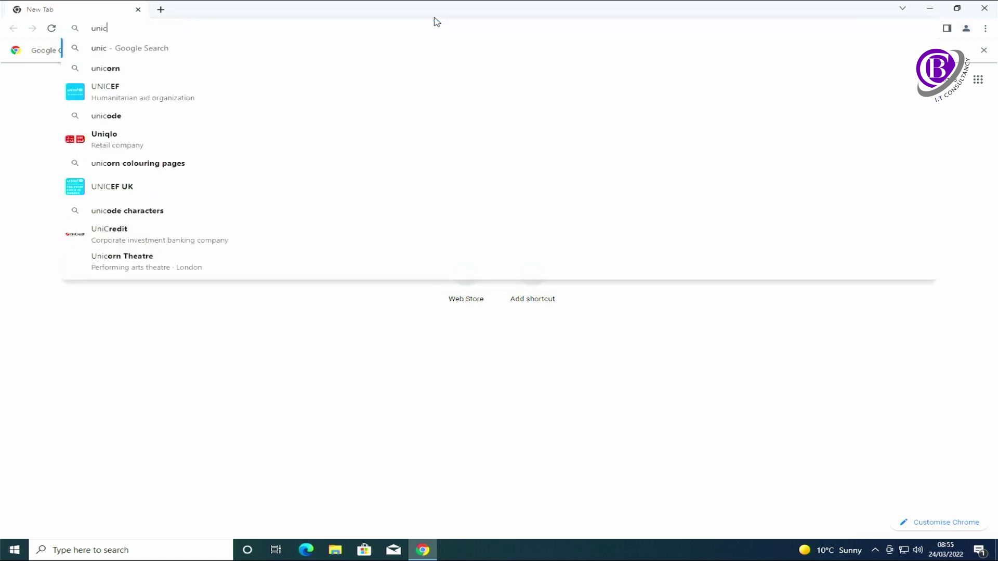
{"action": "type", "text": "enta.com"}
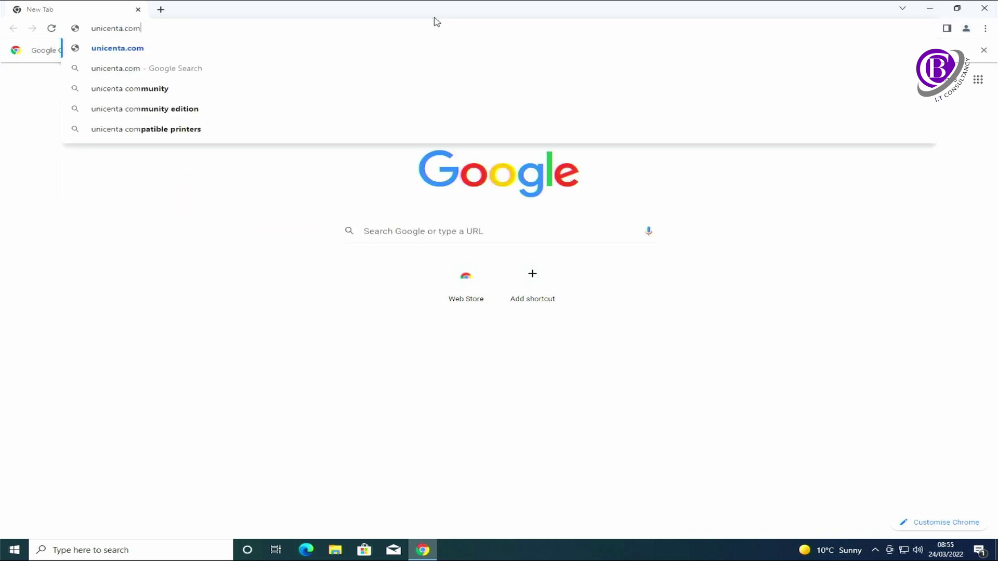
{"action": "type", "text": "/"}
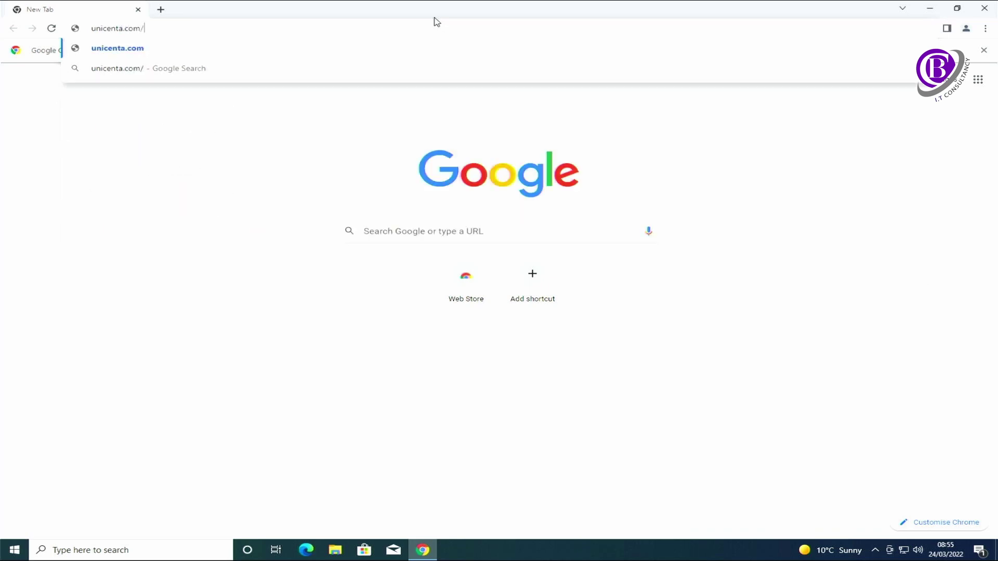
{"action": "type", "text": "pages/"}
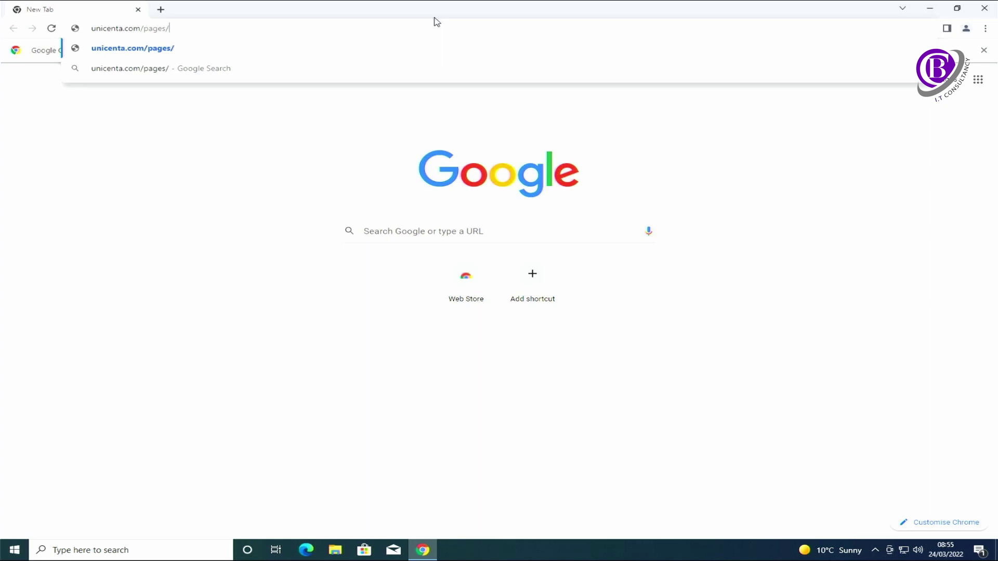
{"action": "type", "text": "install"}
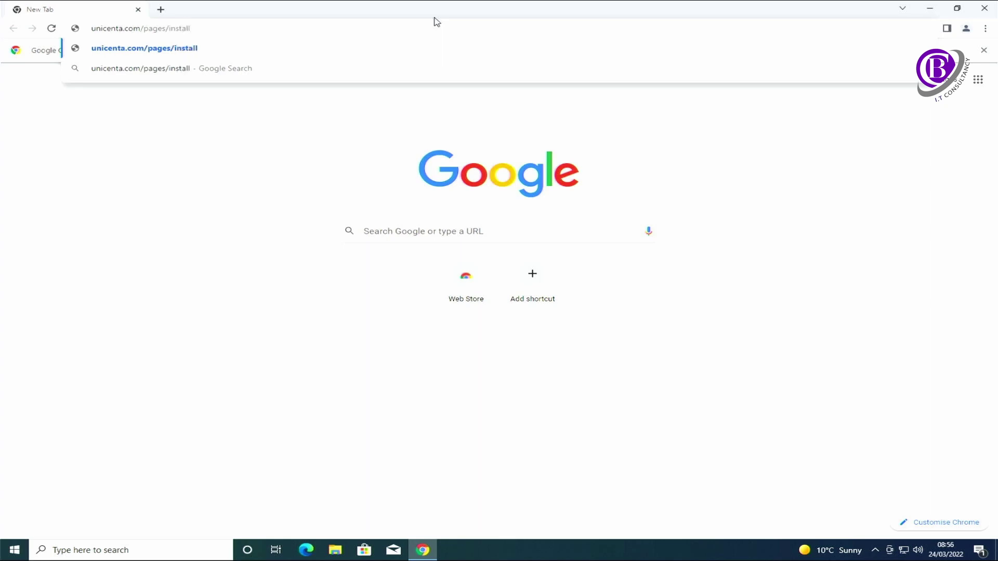
{"action": "type", "text": "-unicenta"}
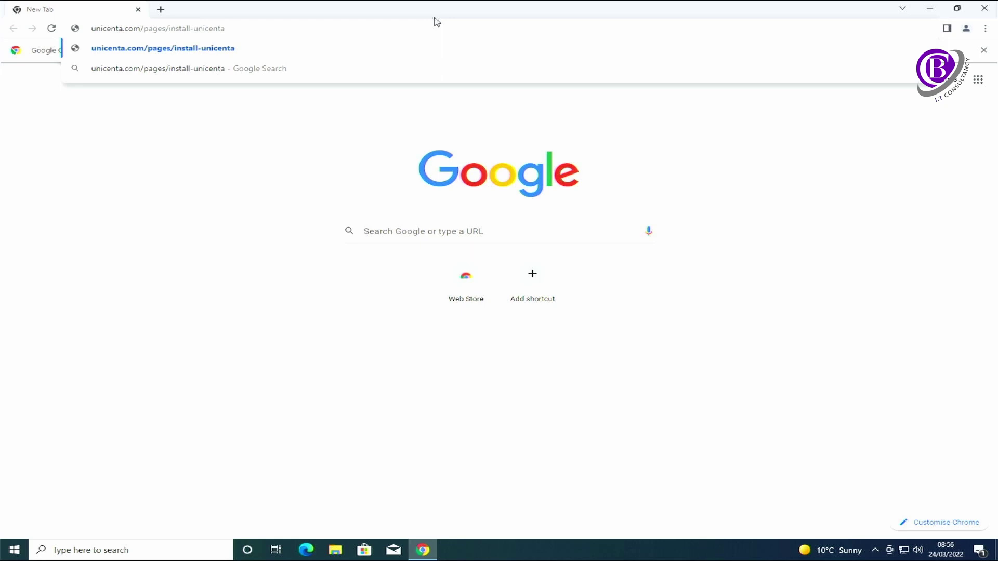
{"action": "type", "text": "-opos/"}
{"action": "key", "text": "Return"}
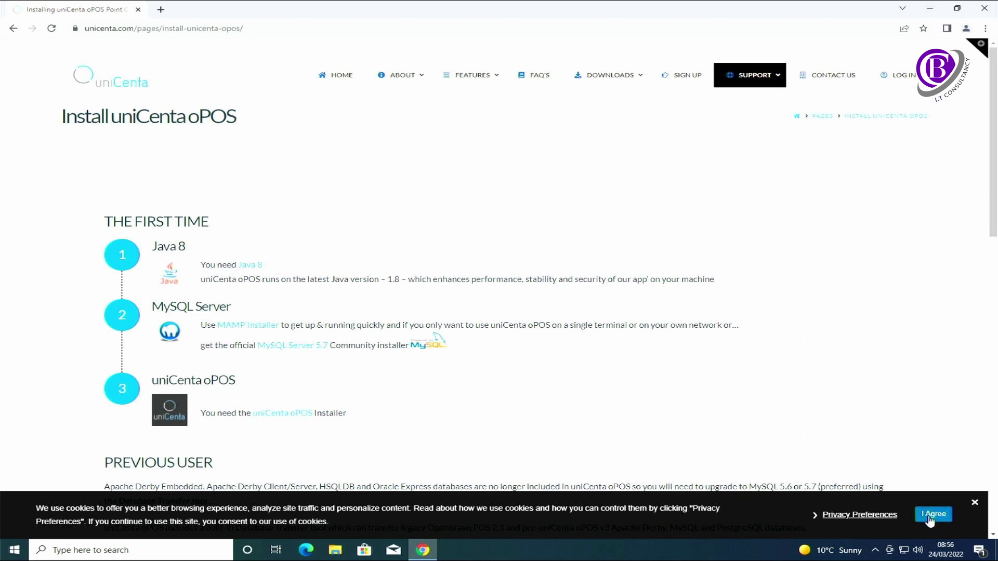
{"action": "key", "text": "F5"}
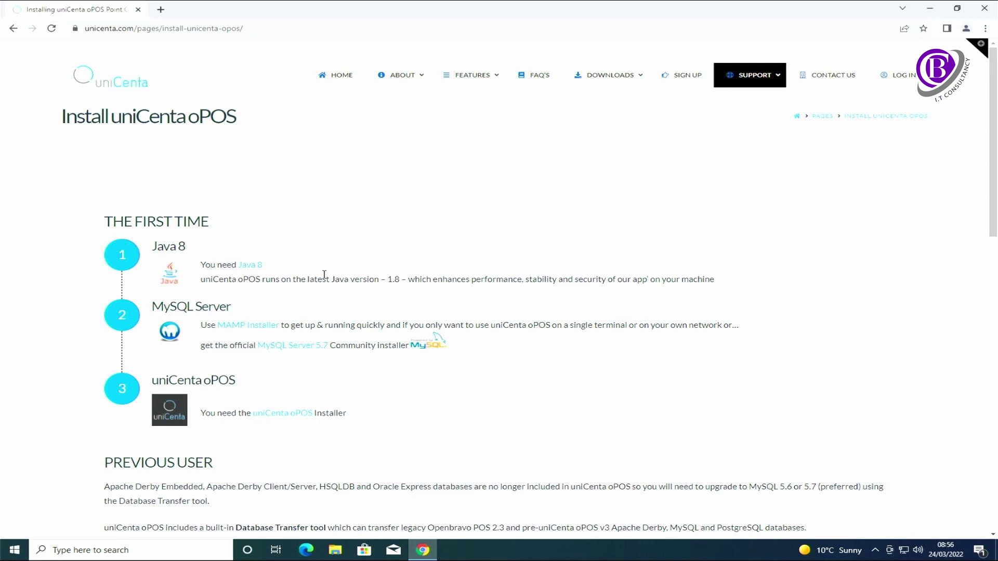
- From the Java 8 link, accept cookies and download the 64-bit Java installer
{"action": "left_click", "coordinate": [251, 266]}
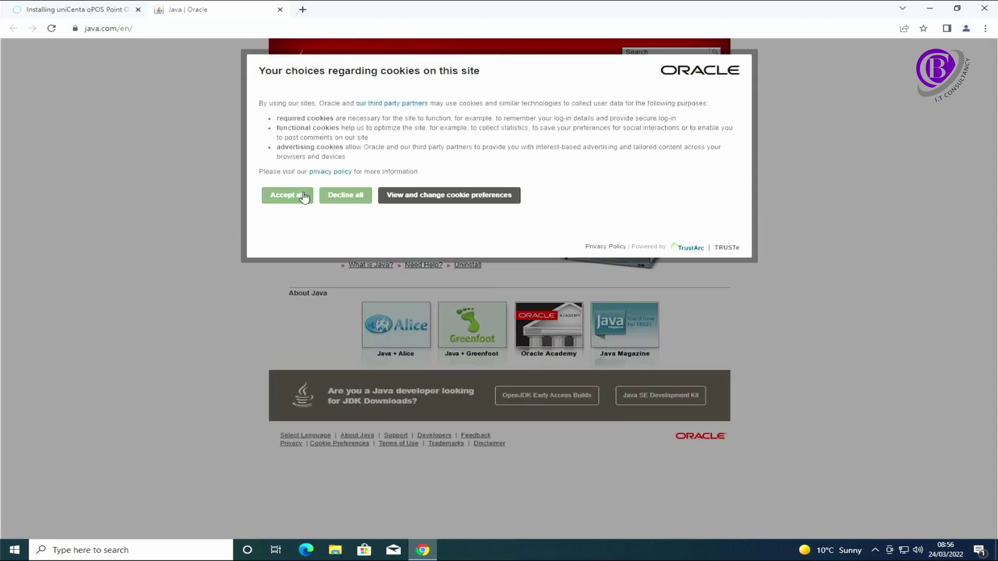
{"action": "left_click", "coordinate": [304, 197]}
{"action": "left_click", "coordinate": [395, 240]}
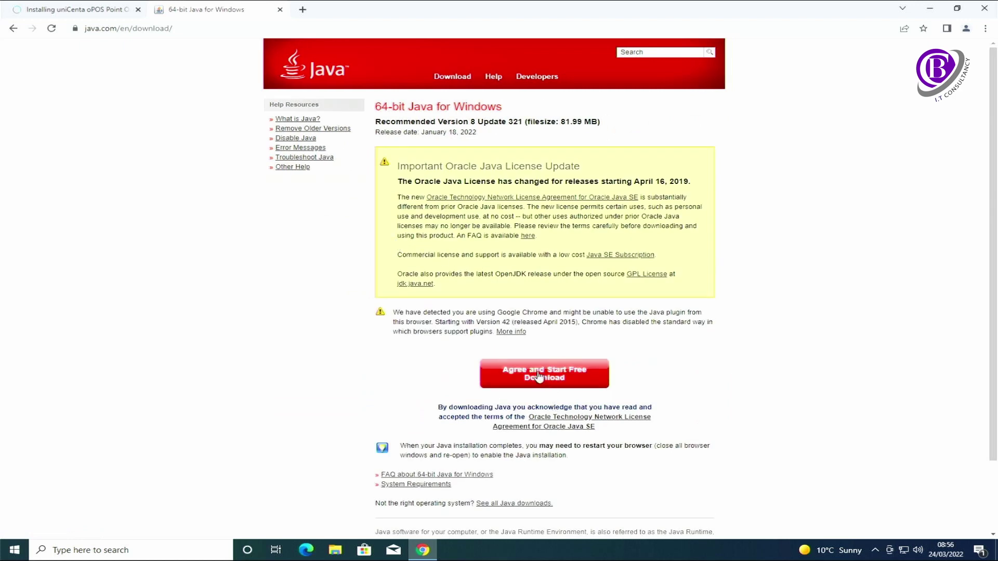
{"action": "left_click", "coordinate": [539, 376]}
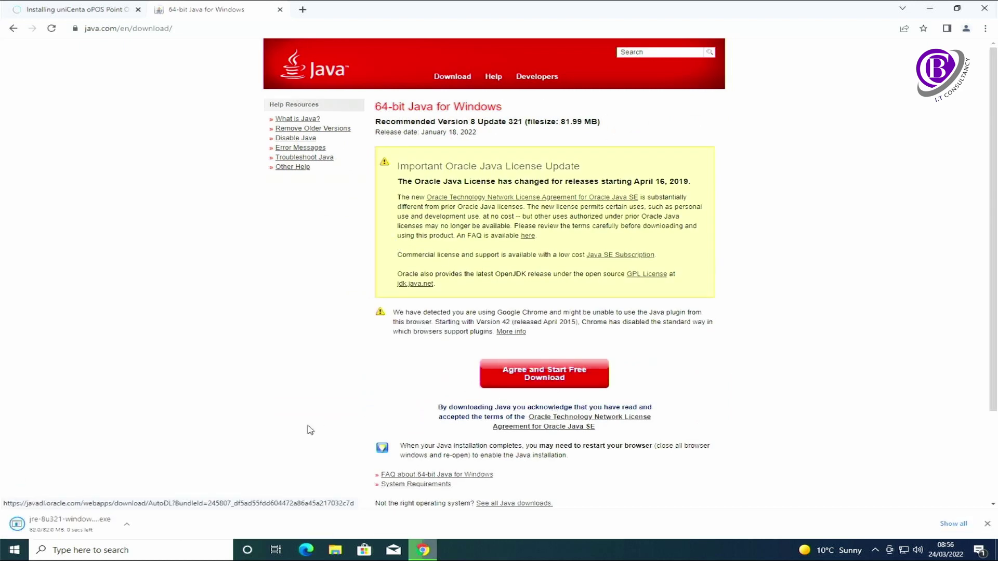
- Run the Java installer, approve it, install Java 8 Update 321, and close setup
{"action": "left_click", "coordinate": [94, 511]}
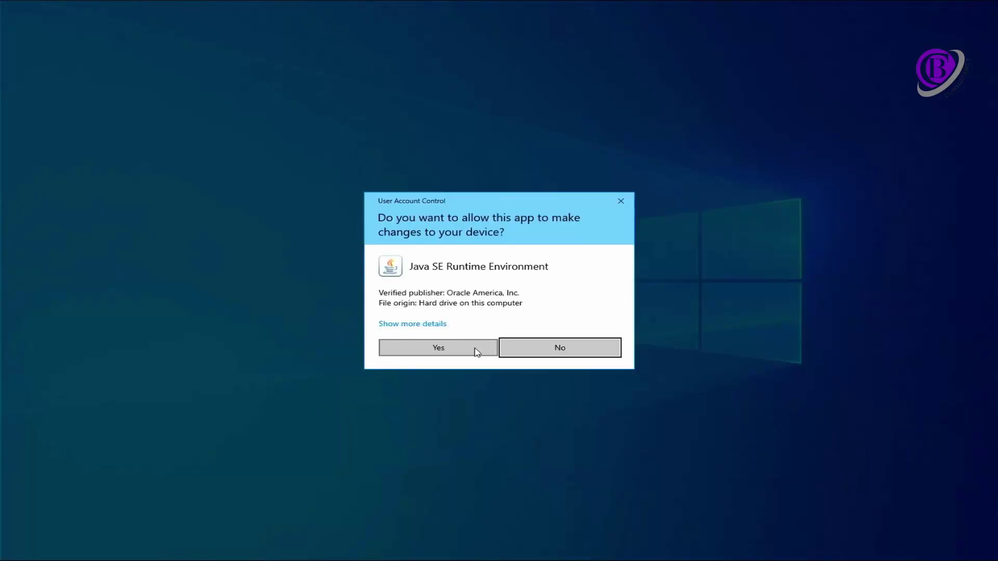
{"action": "left_click", "coordinate": [475, 350]}
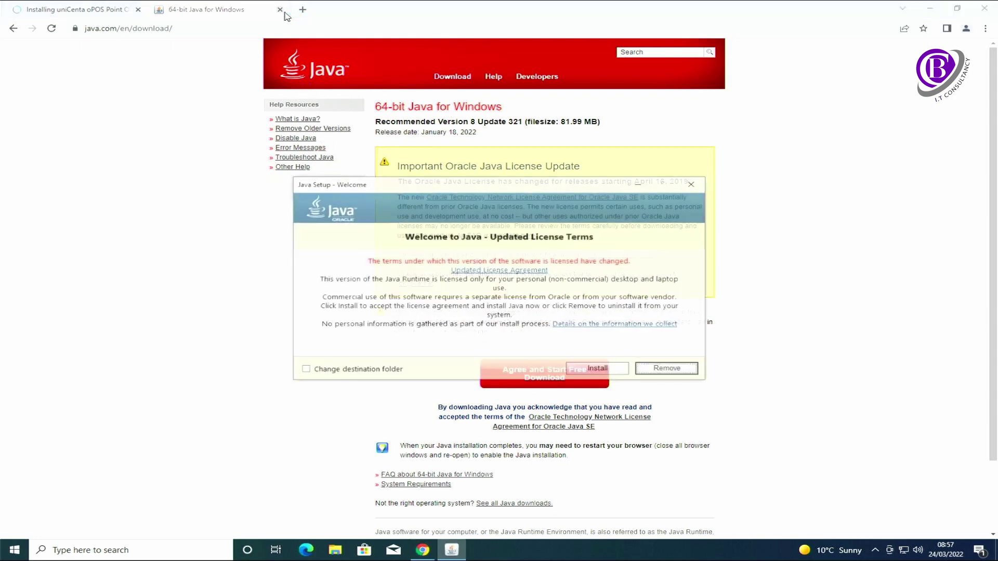
{"action": "left_click", "coordinate": [606, 370]}
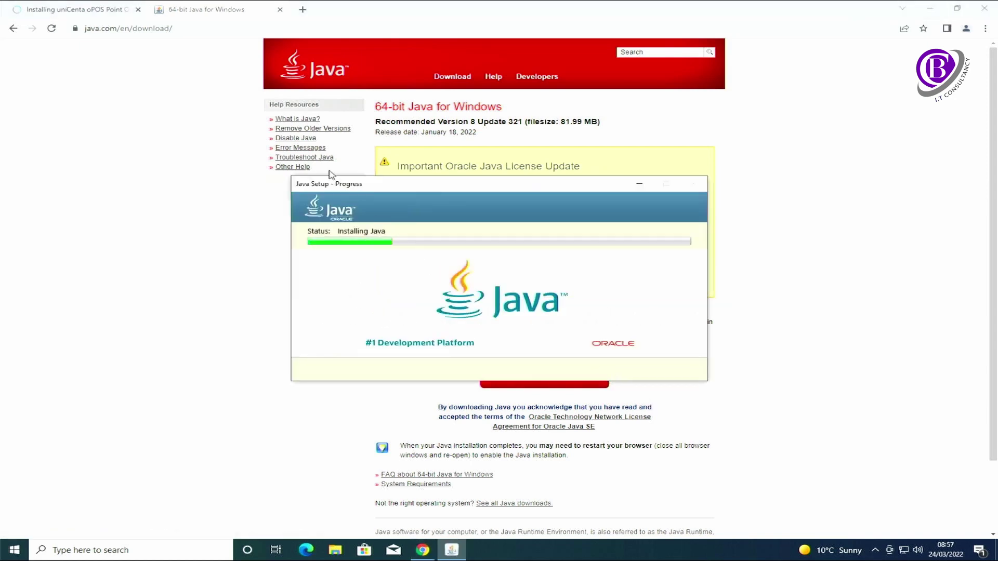
{"action": "left_click", "coordinate": [279, 9]}
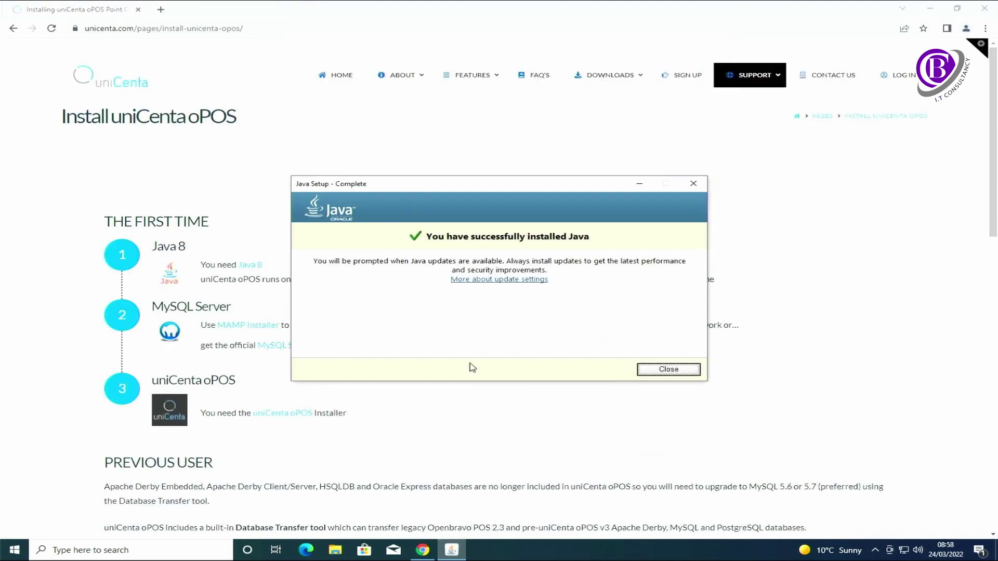
{"action": "left_click", "coordinate": [669, 370]}
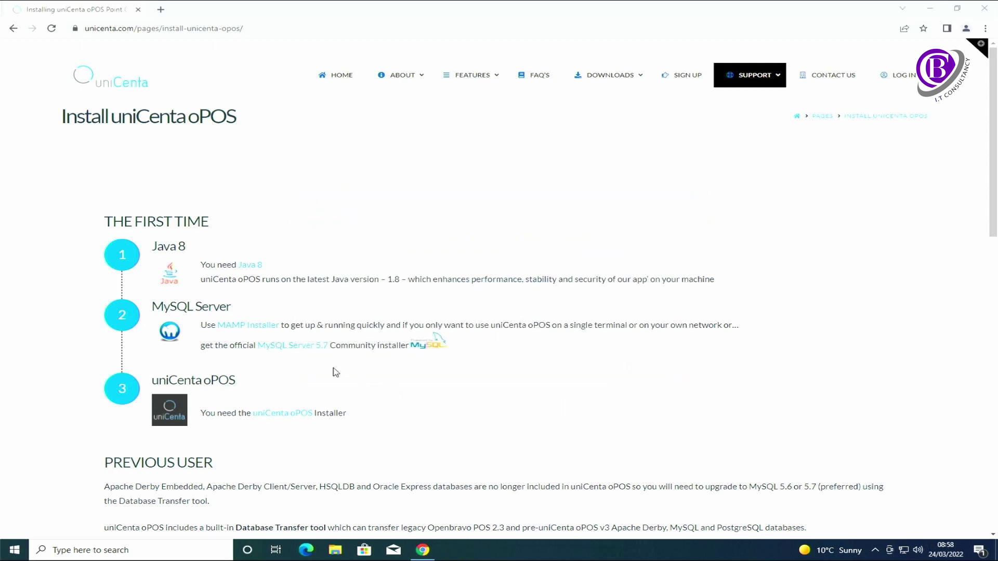
- Download the 523.6M mysql-installer-community-5.7.37.0.msi without signing in and open it
{"action": "left_click", "coordinate": [297, 351]}
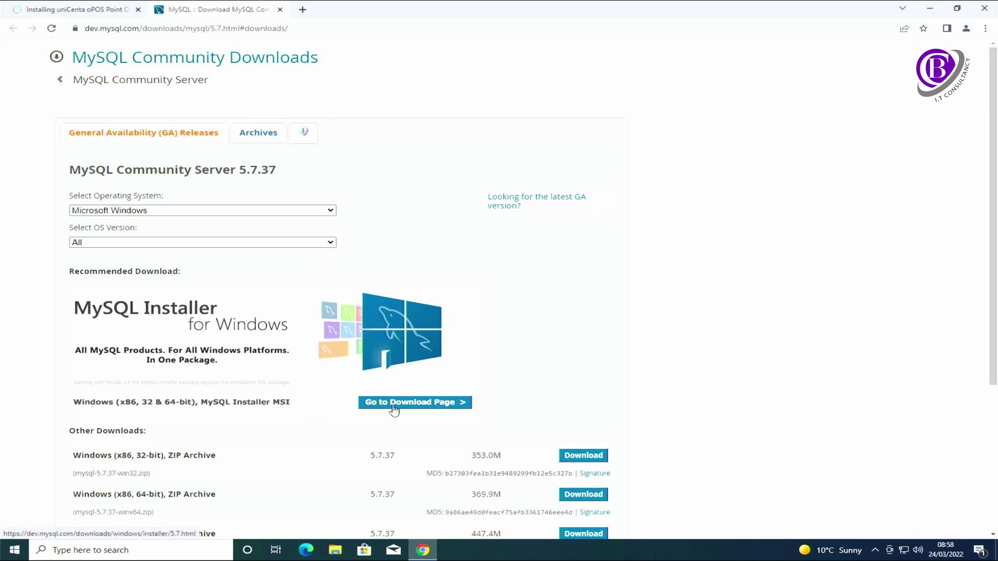
{"action": "left_click", "coordinate": [425, 403]}
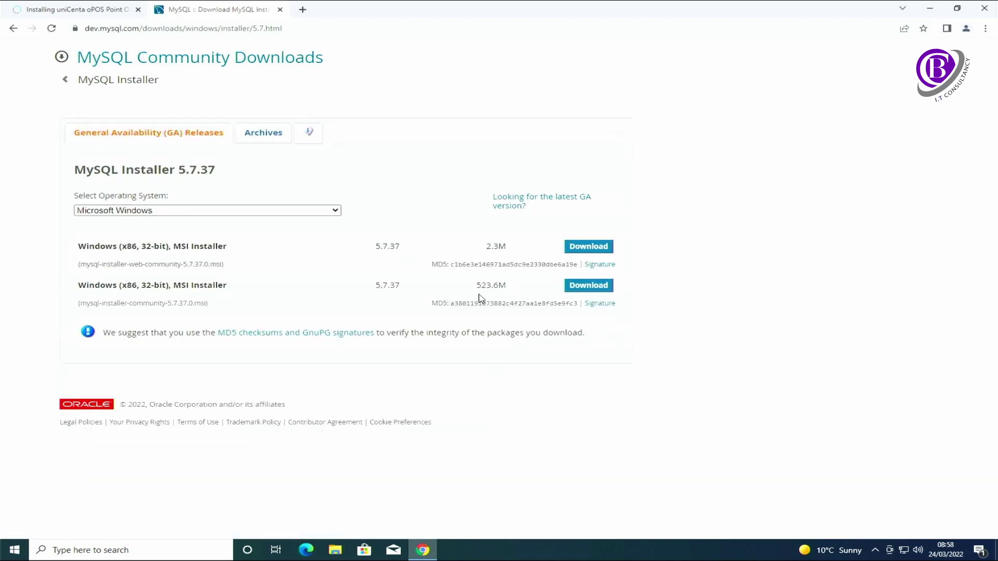
{"action": "left_click", "coordinate": [592, 288]}
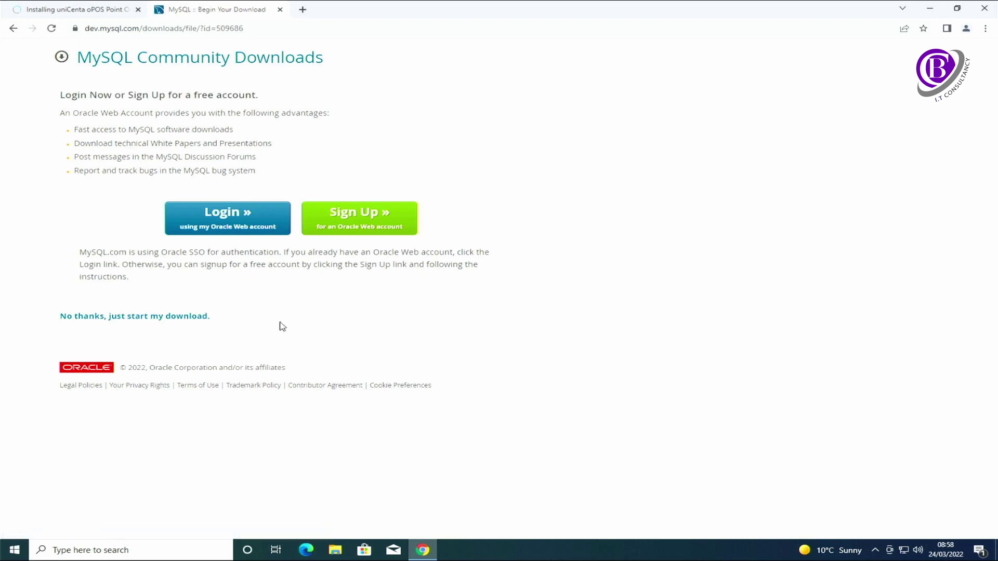
{"action": "left_click", "coordinate": [198, 322]}
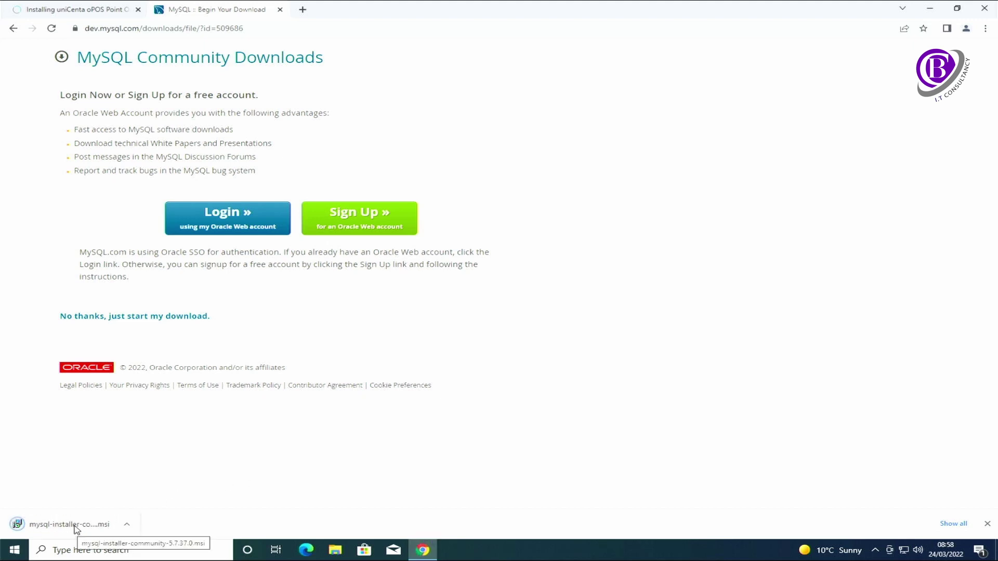
{"action": "left_click", "coordinate": [77, 526]}
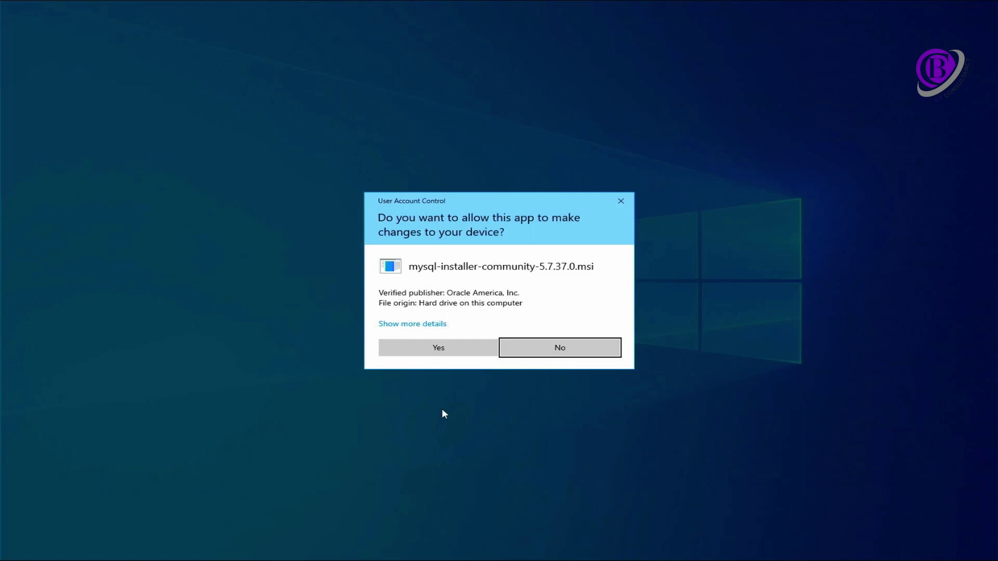
- Approve both User Account Control prompts for the MySQL installer
{"action": "left_click", "coordinate": [430, 350]}
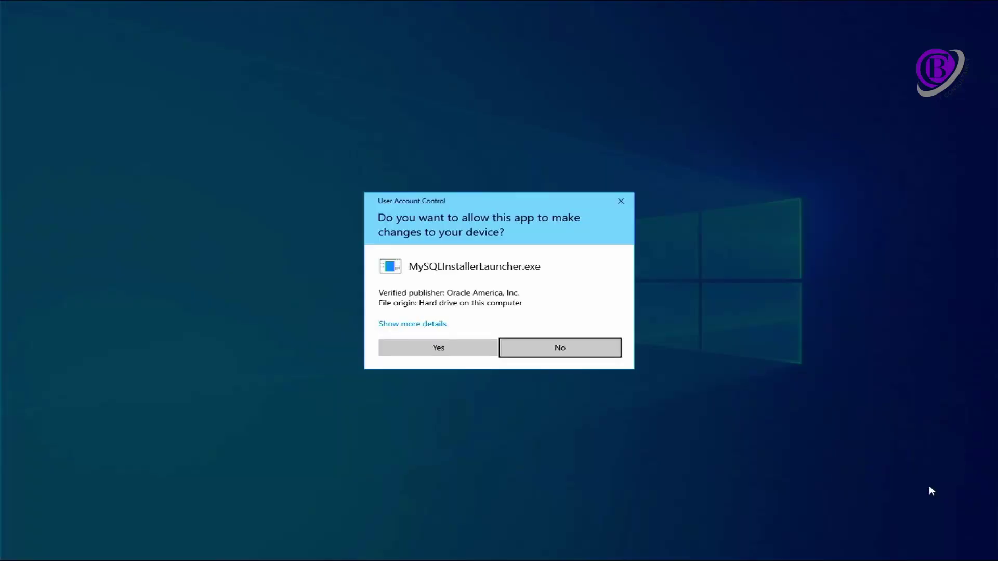
{"action": "left_click", "coordinate": [428, 353]}
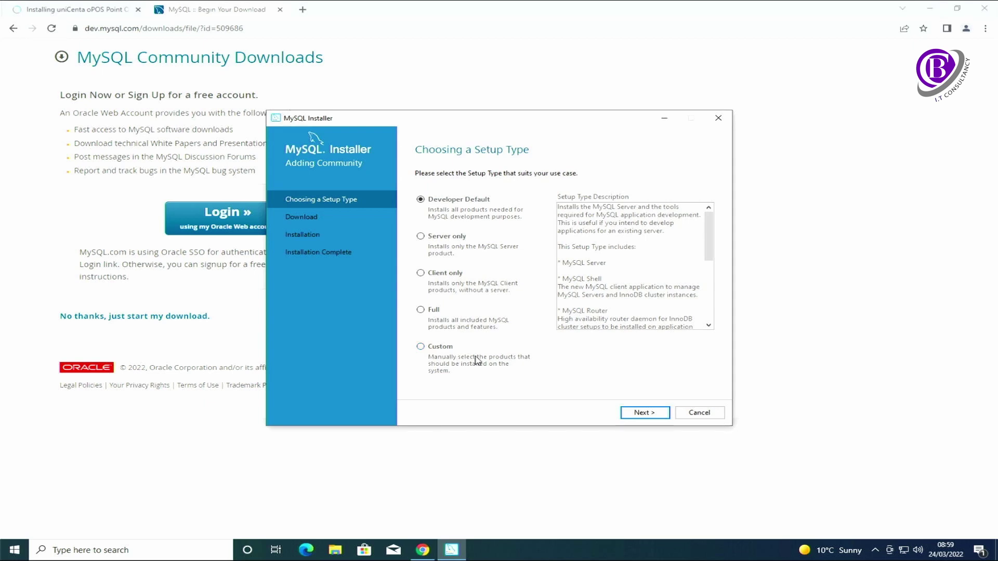
- Choose the Custom setup type and add MySQL Server 5.7.37 - X64 to the install list
{"action": "left_click", "coordinate": [439, 348]}
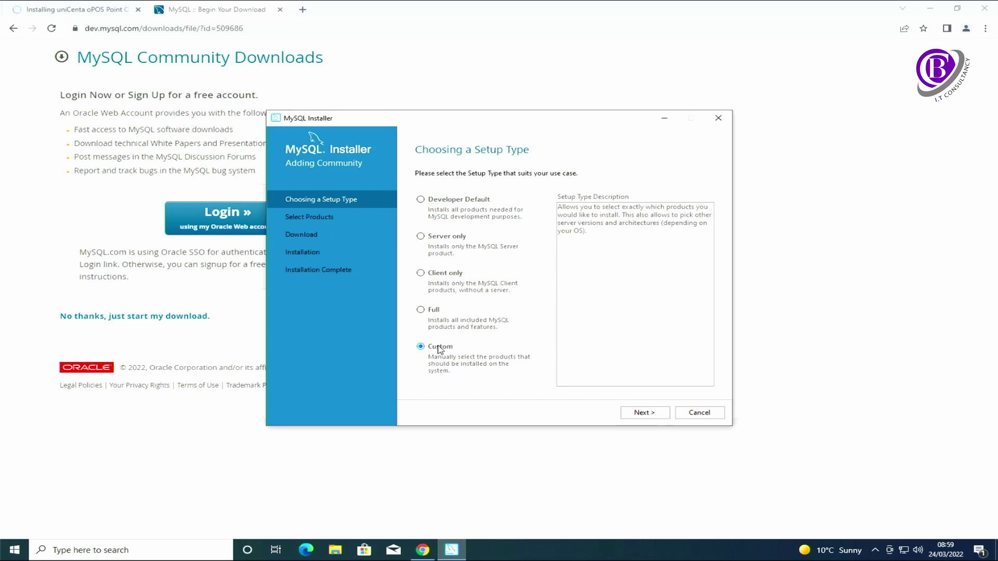
{"action": "left_click", "coordinate": [651, 413]}
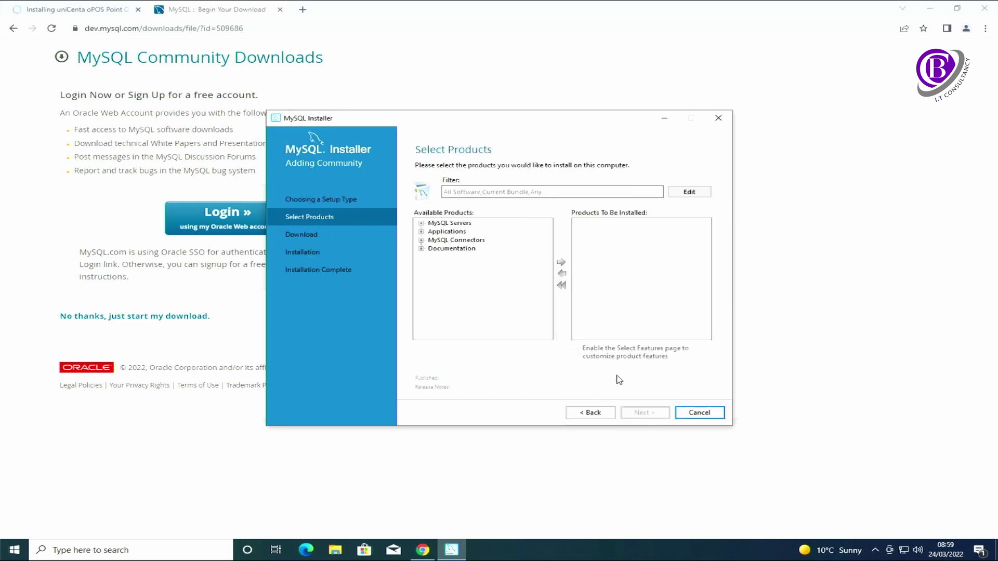
{"action": "left_click", "coordinate": [421, 224]}
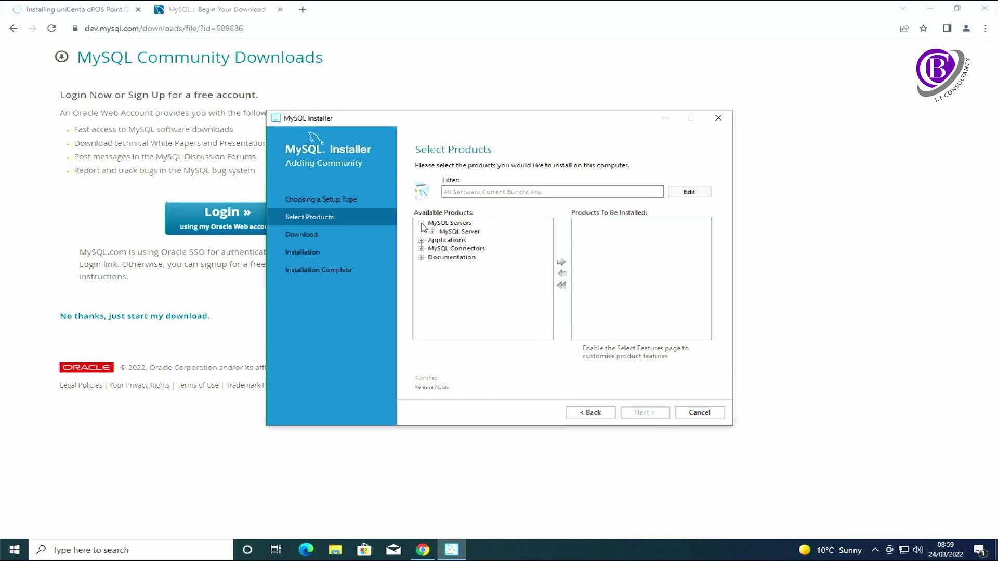
{"action": "left_click", "coordinate": [432, 232]}
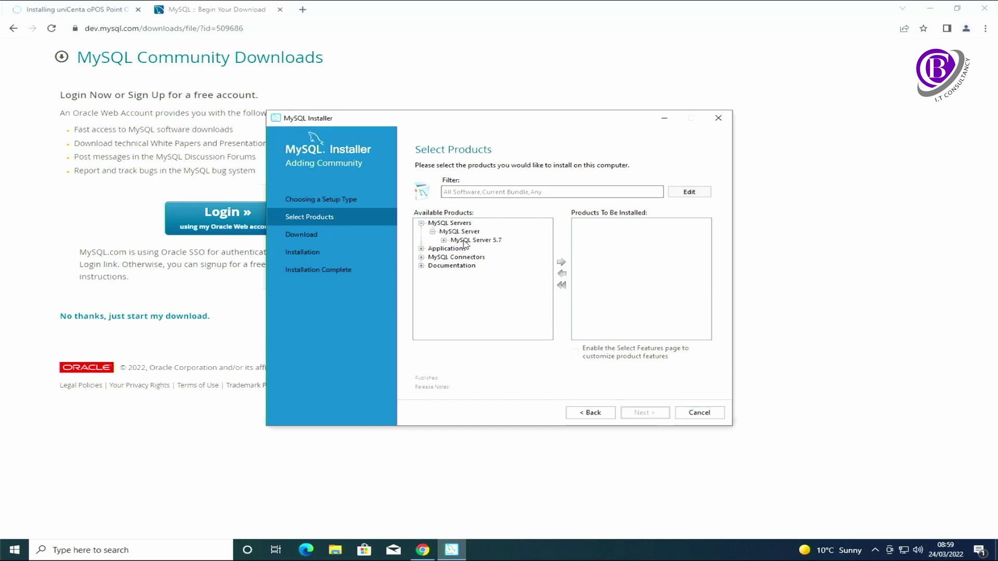
{"action": "left_click", "coordinate": [465, 242]}
{"action": "left_click", "coordinate": [444, 240]}
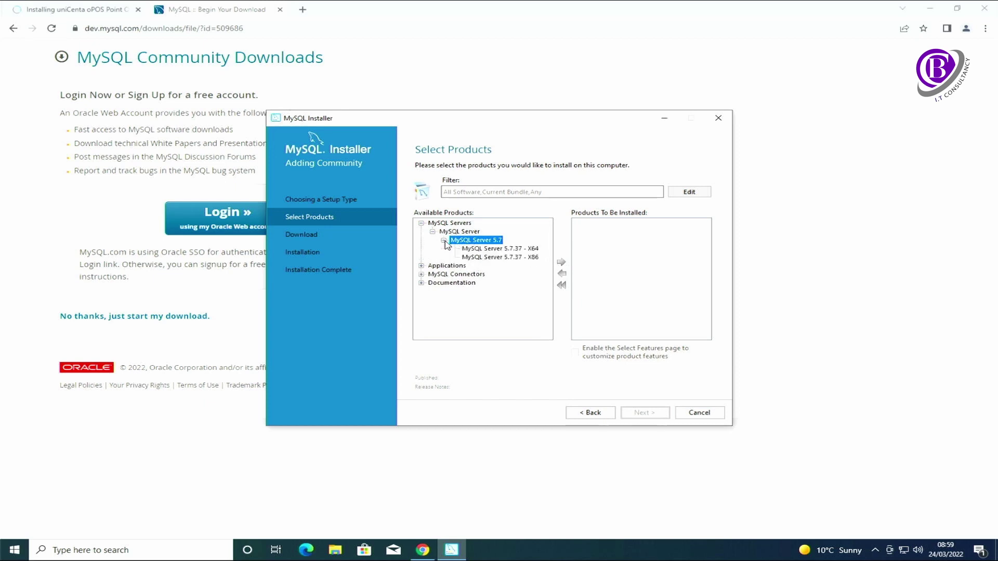
{"action": "left_click", "coordinate": [471, 249]}
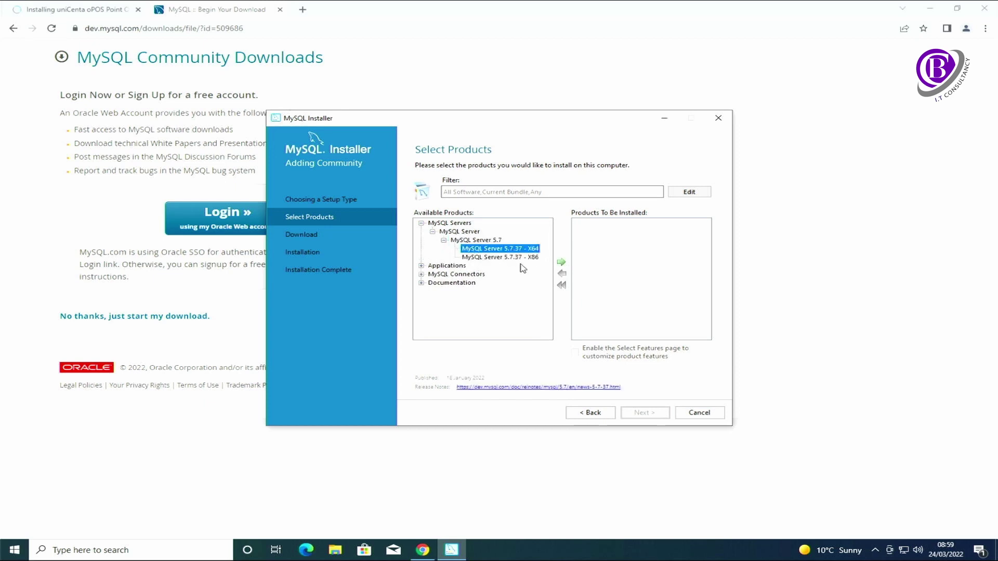
{"action": "left_click", "coordinate": [562, 263]}
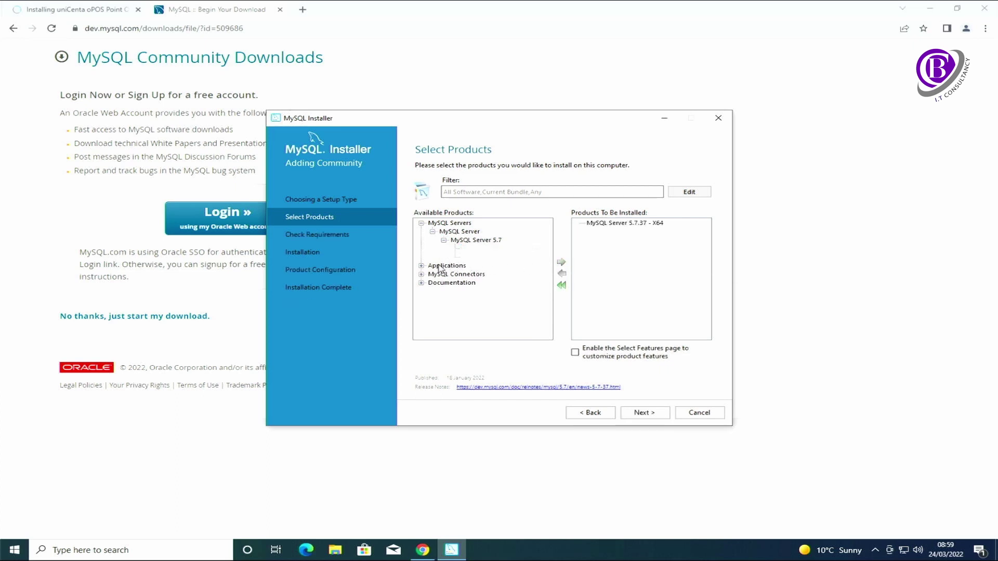
- Add MySQL Workbench 8.0.28 - X64 to the install list and continue
{"action": "left_click", "coordinate": [421, 265]}
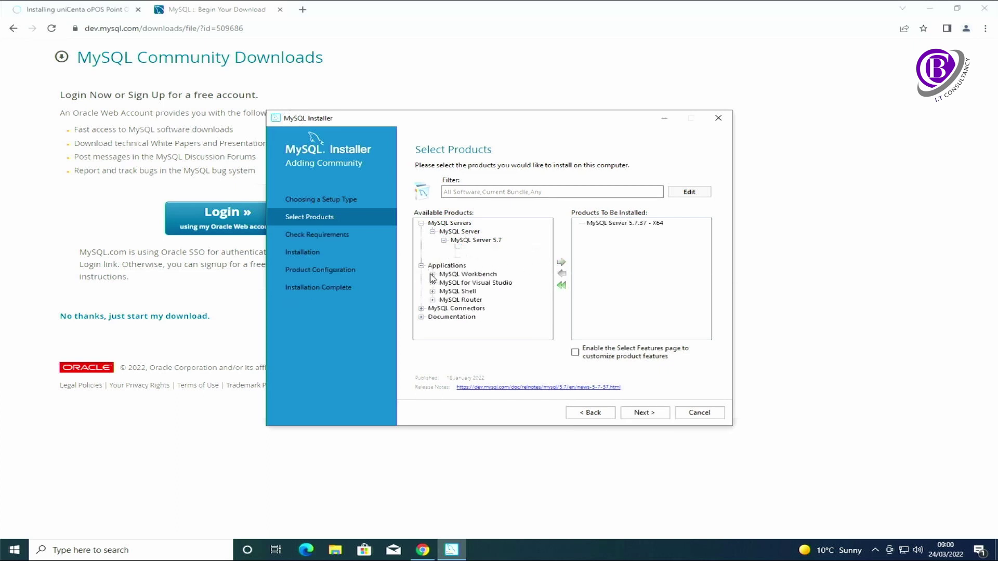
{"action": "left_click", "coordinate": [432, 274]}
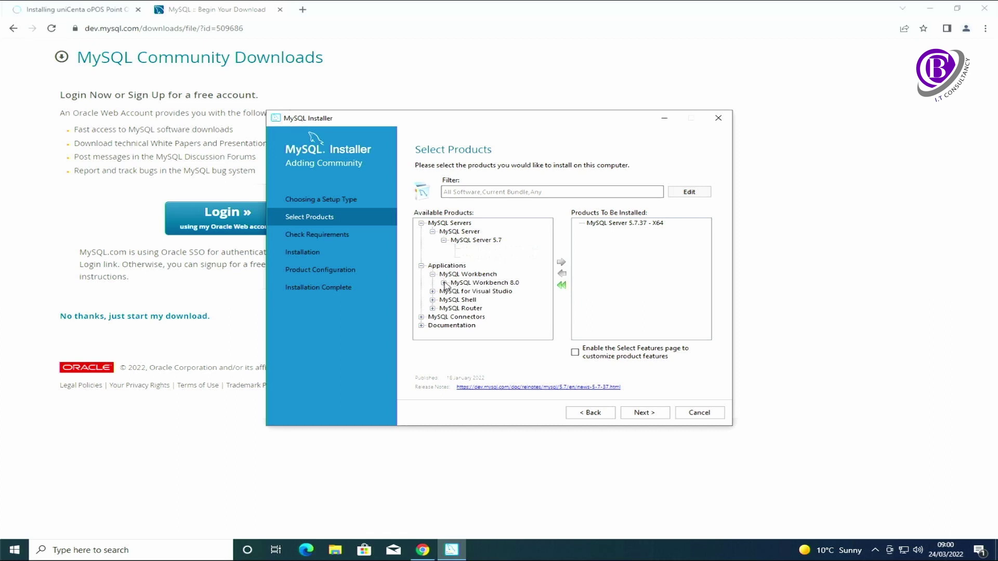
{"action": "left_click", "coordinate": [444, 283]}
{"action": "left_click", "coordinate": [481, 291]}
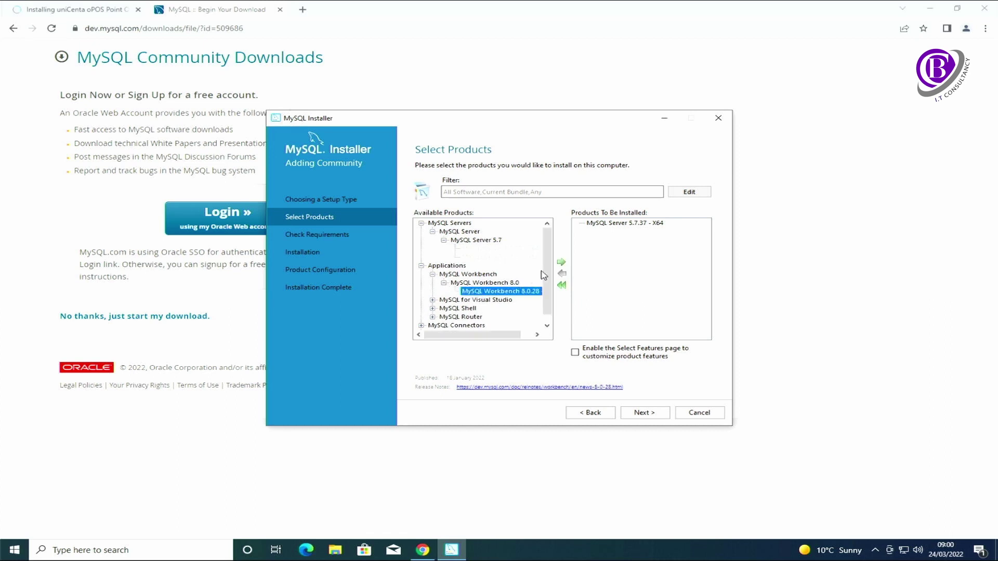
{"action": "left_click", "coordinate": [561, 262]}
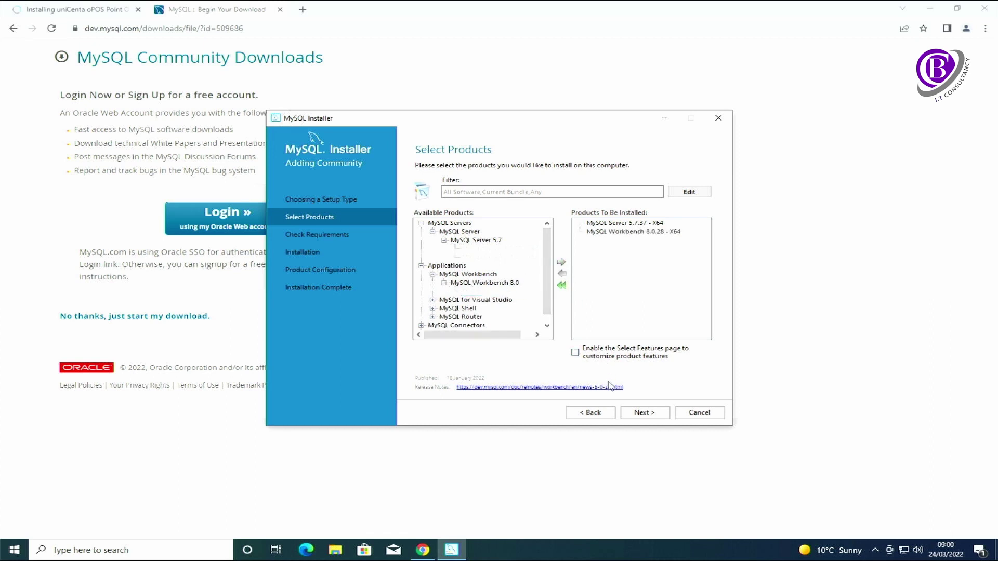
{"action": "left_click", "coordinate": [652, 416]}
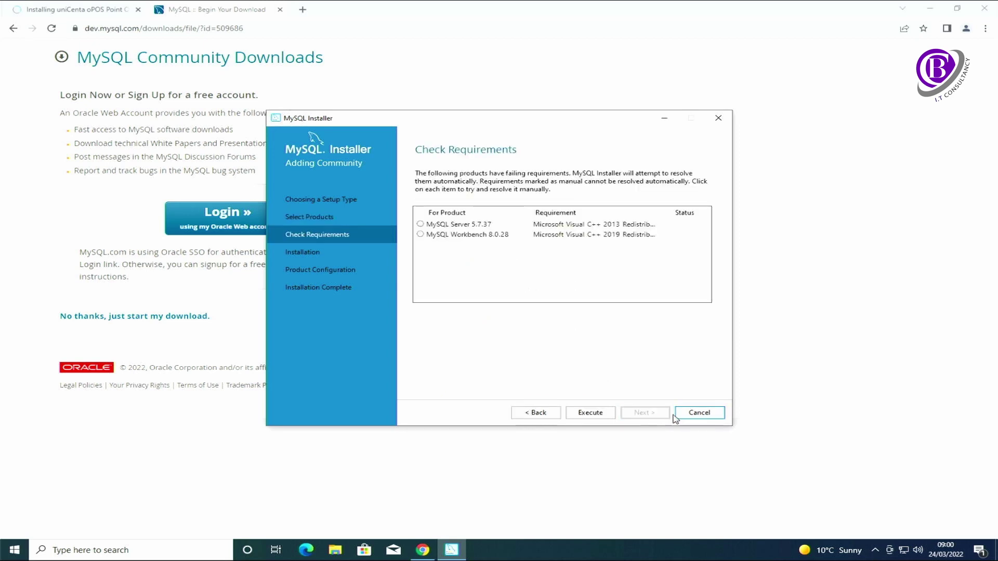
- Install the Visual C++ 2013 and 2015-2019 redistributables, accepting each license
{"action": "left_click", "coordinate": [590, 414]}
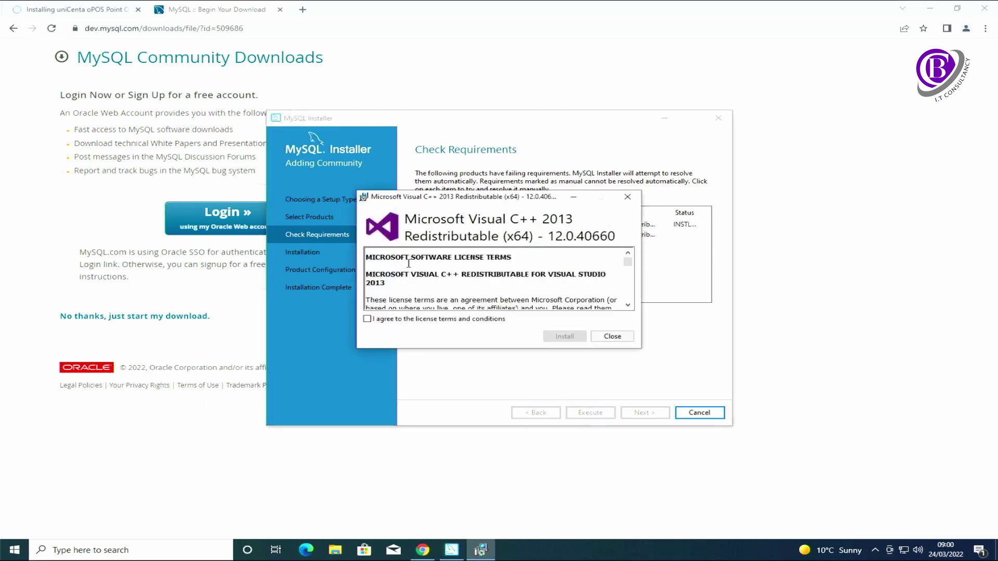
{"action": "left_click", "coordinate": [437, 321]}
{"action": "left_click", "coordinate": [564, 336]}
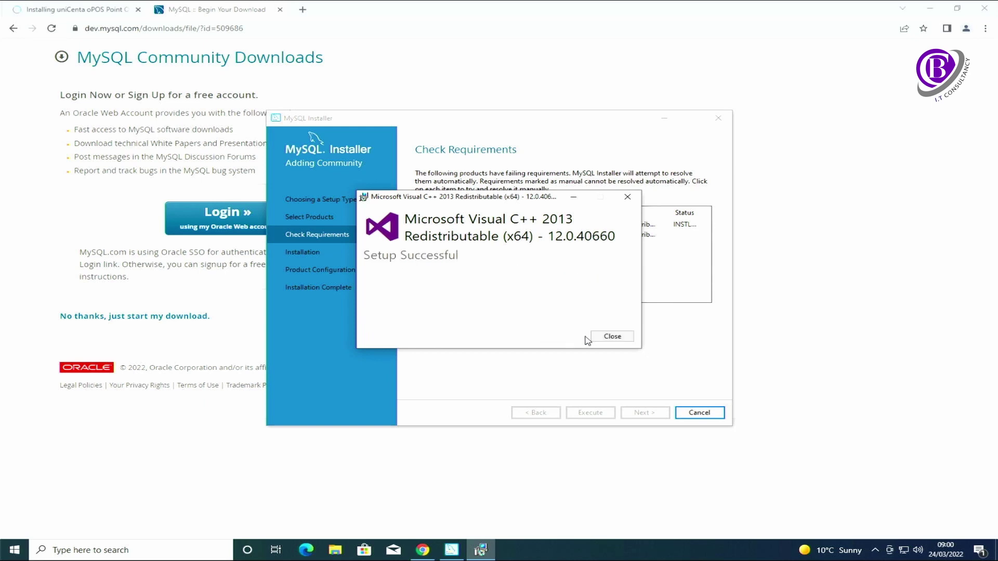
{"action": "left_click", "coordinate": [607, 337]}
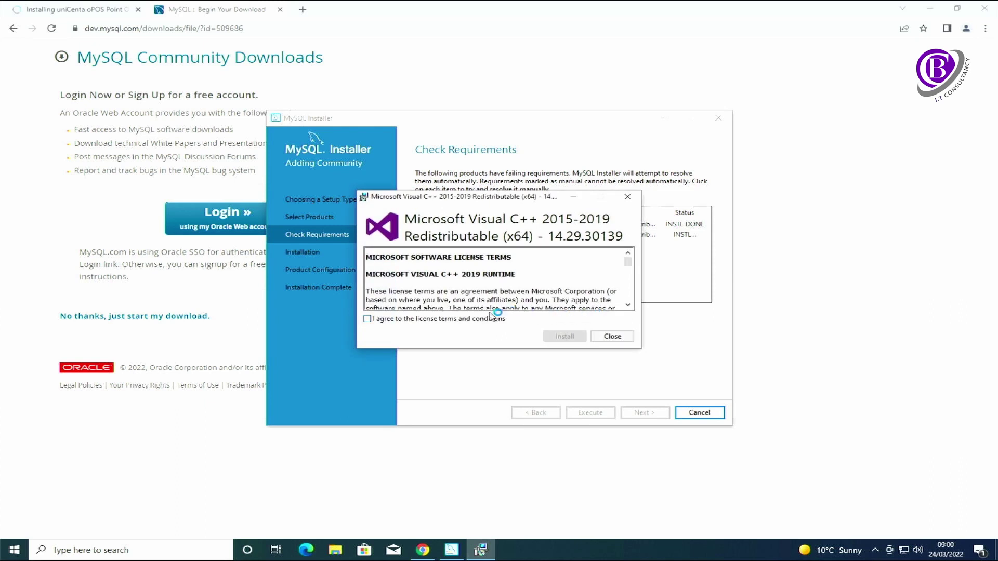
{"action": "left_click", "coordinate": [493, 319]}
{"action": "left_click", "coordinate": [554, 335]}
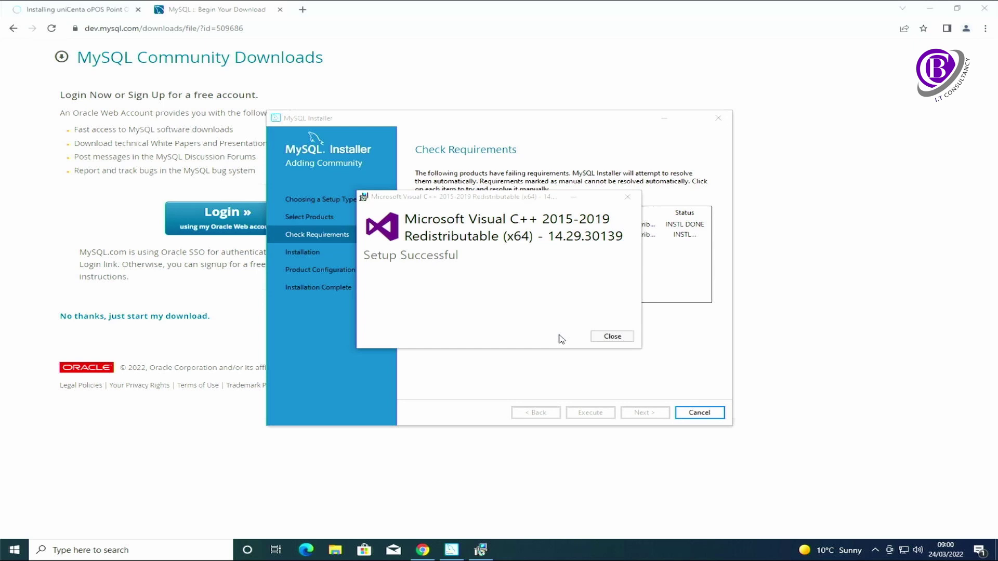
{"action": "left_click", "coordinate": [609, 339]}
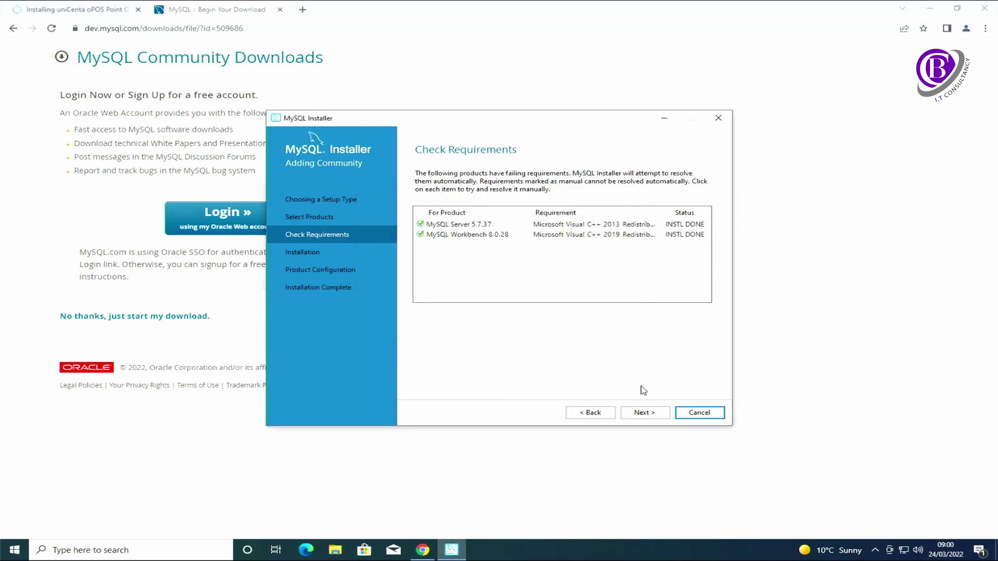
- Execute installation of MySQL Server 5.7.37 and Workbench 8.0.28, then proceed to Product Configuration
{"action": "left_click", "coordinate": [645, 413]}
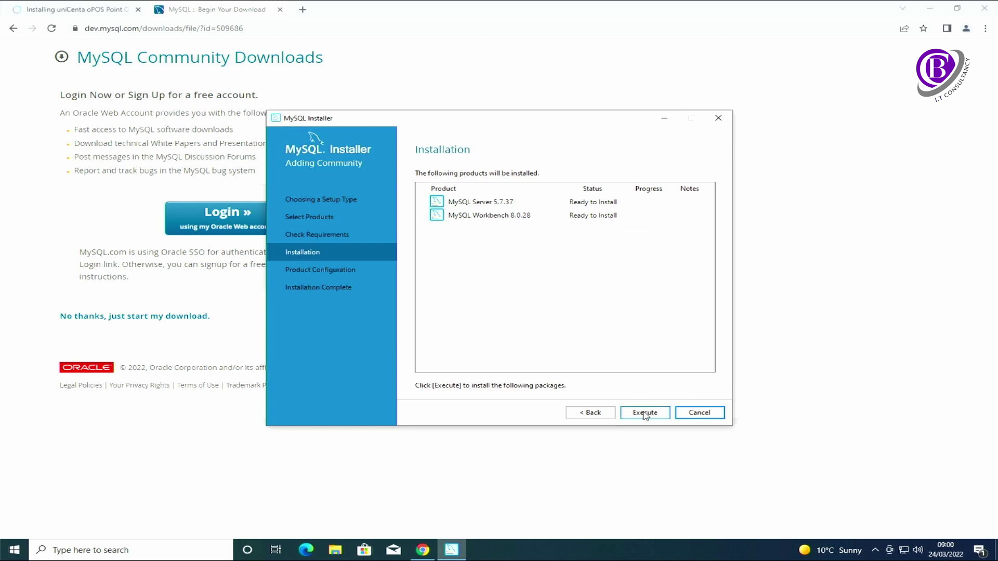
{"action": "left_click", "coordinate": [645, 415]}
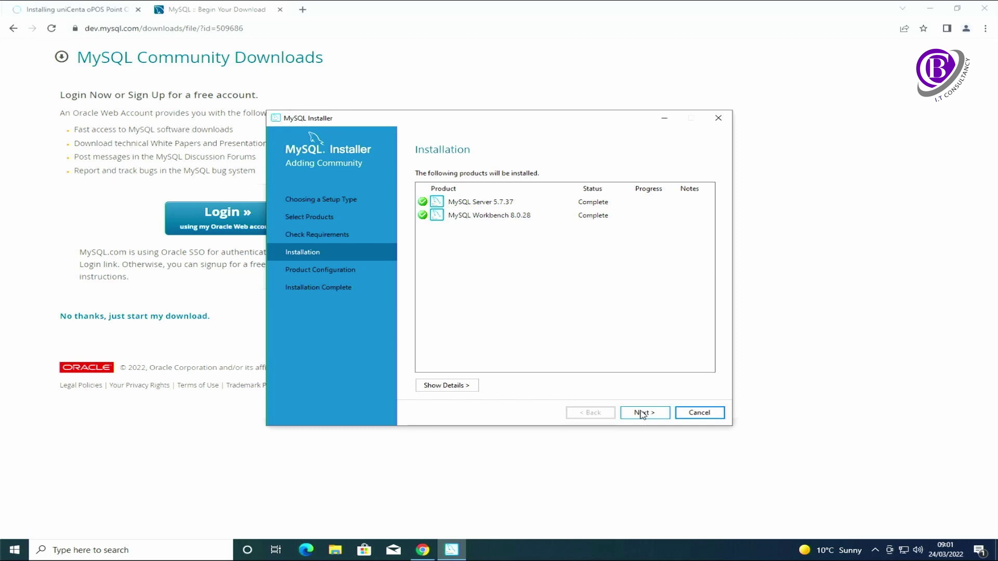
{"action": "left_click", "coordinate": [643, 414]}
- Set the MySQL Server config type to Server Computer on port 3306
{"action": "left_click", "coordinate": [642, 414]}
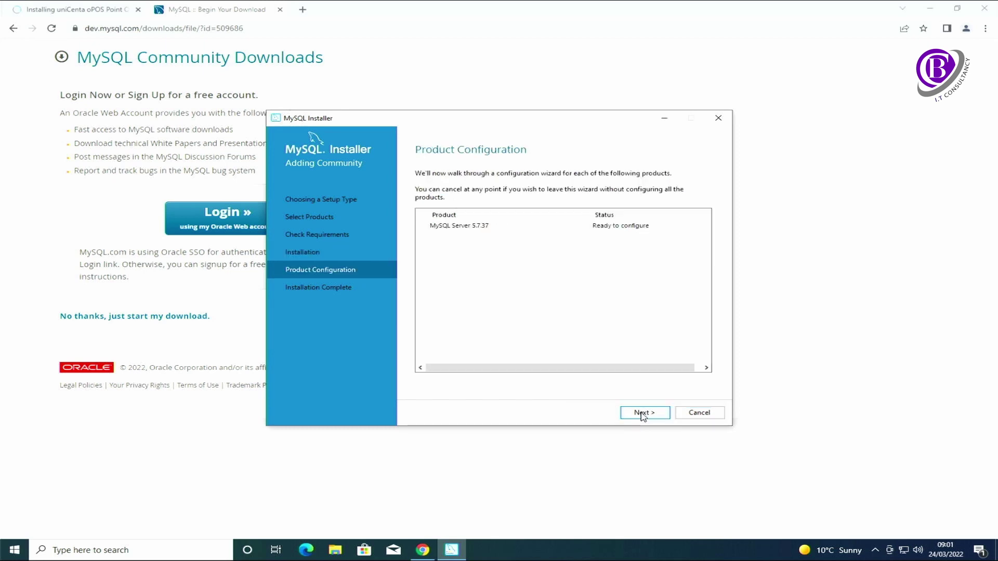
{"action": "left_click", "coordinate": [643, 414]}
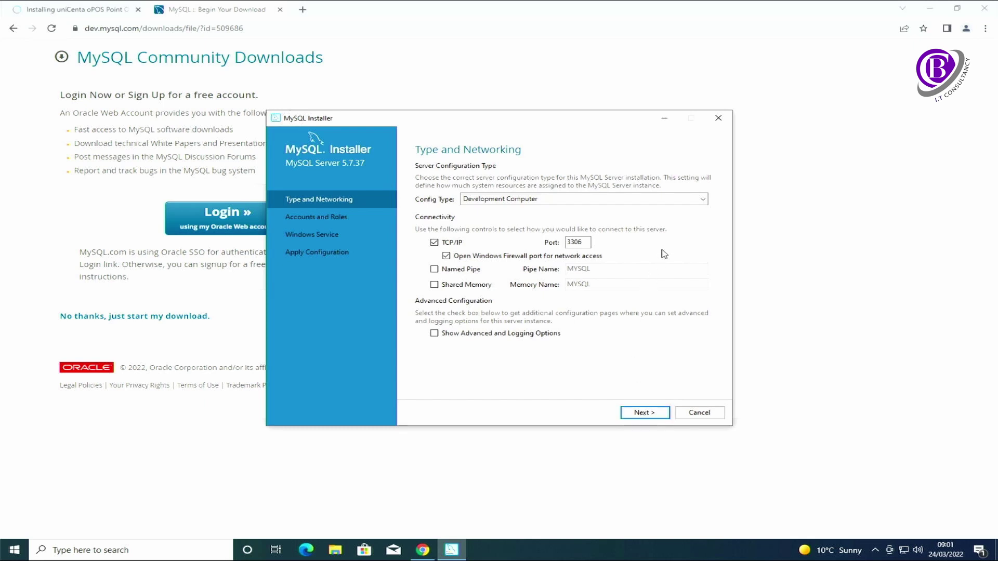
{"action": "left_click", "coordinate": [702, 200]}
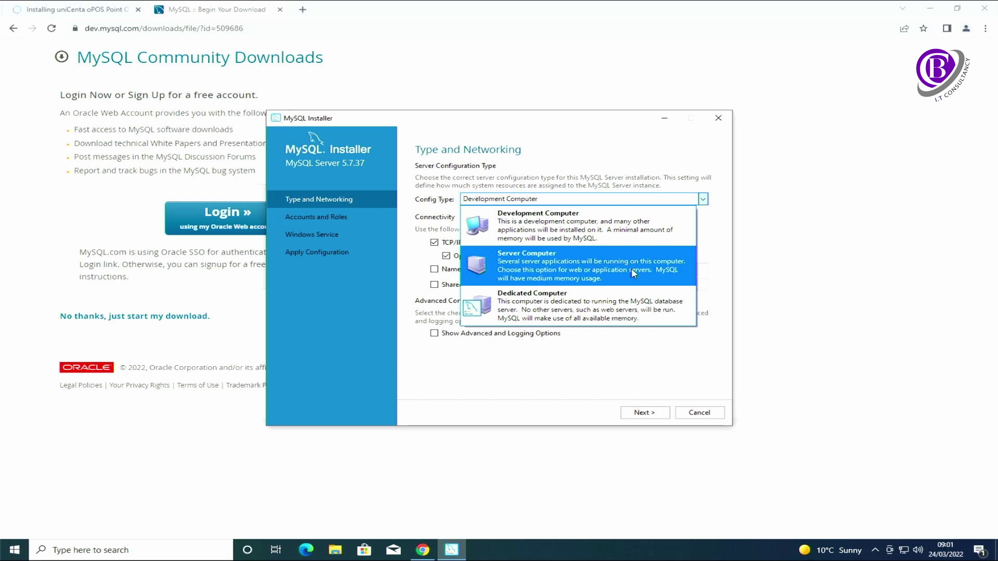
{"action": "left_click", "coordinate": [634, 274]}
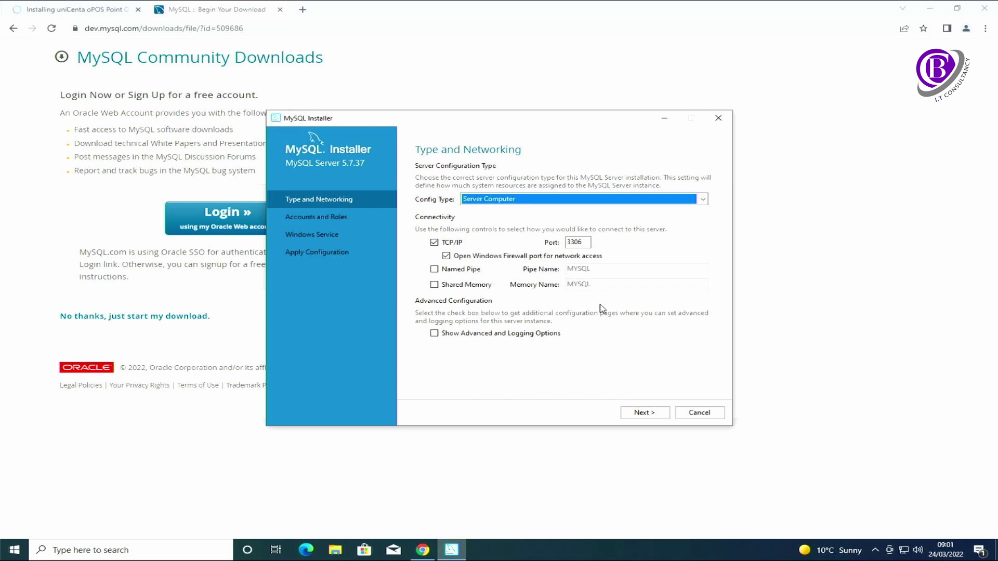
{"action": "left_click", "coordinate": [644, 414]}
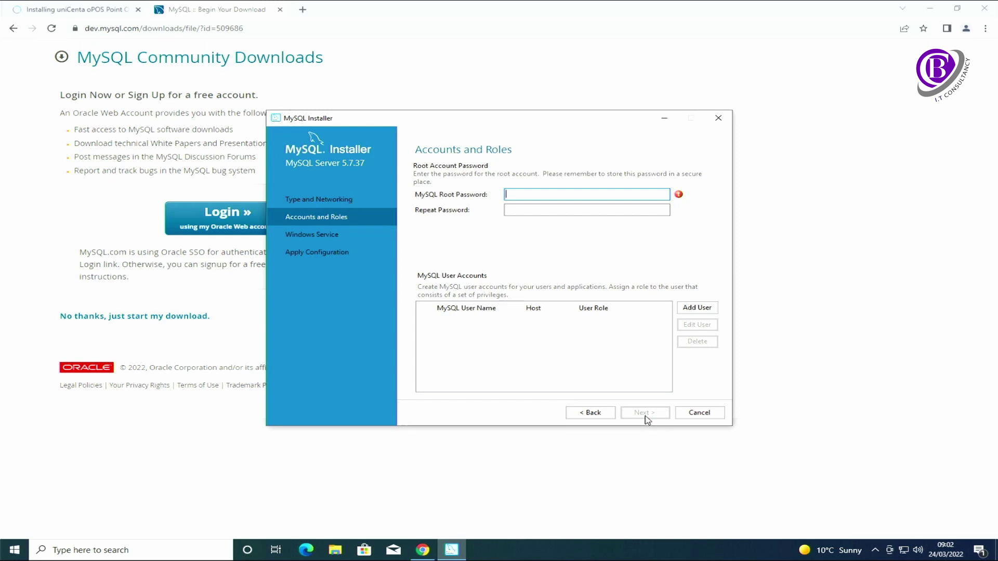
- Enter the root password, then add user 'unicenta' with its password and the DB Admin role
{"action": "type", "text": "12345678910"}
{"action": "key", "text": "Tab"}
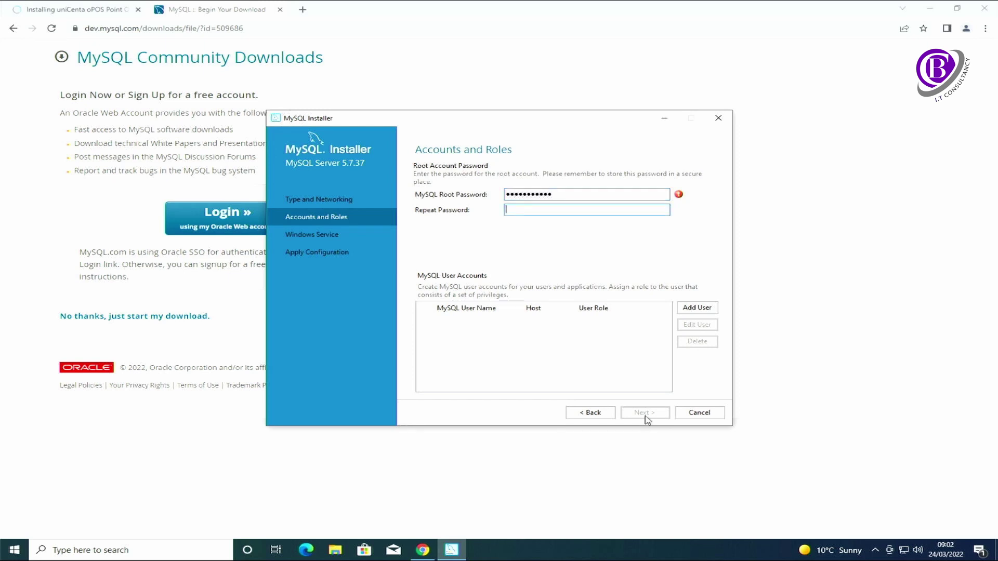
{"action": "type", "text": "12345678910"}
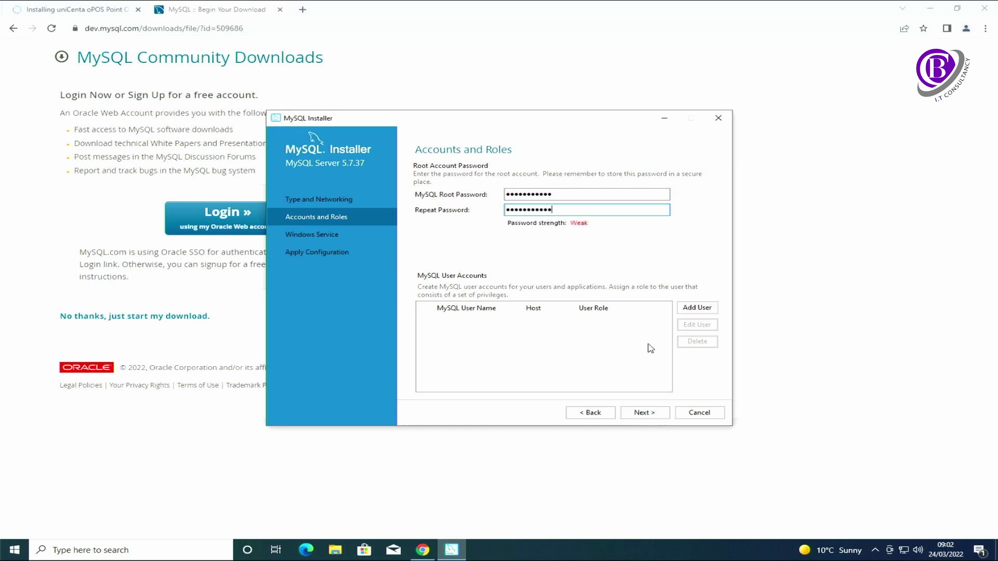
{"action": "left_click", "coordinate": [696, 308]}
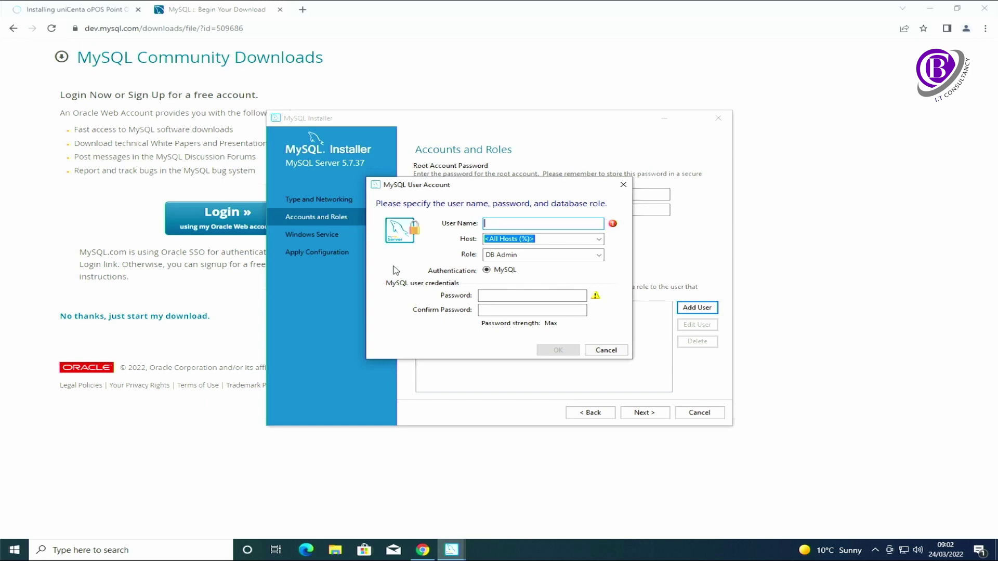
{"action": "type", "text": "unicenta"}
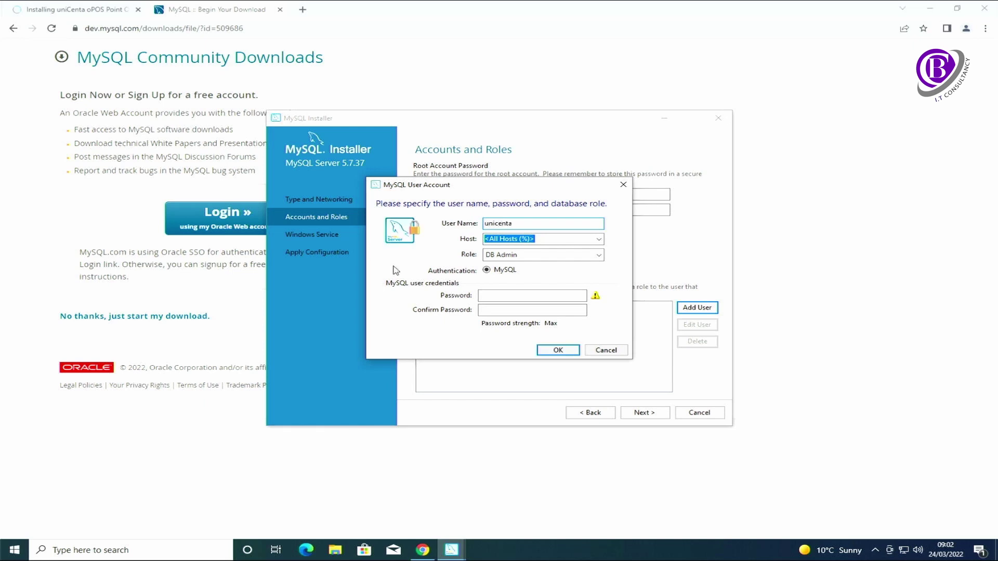
{"action": "left_click", "coordinate": [493, 297]}
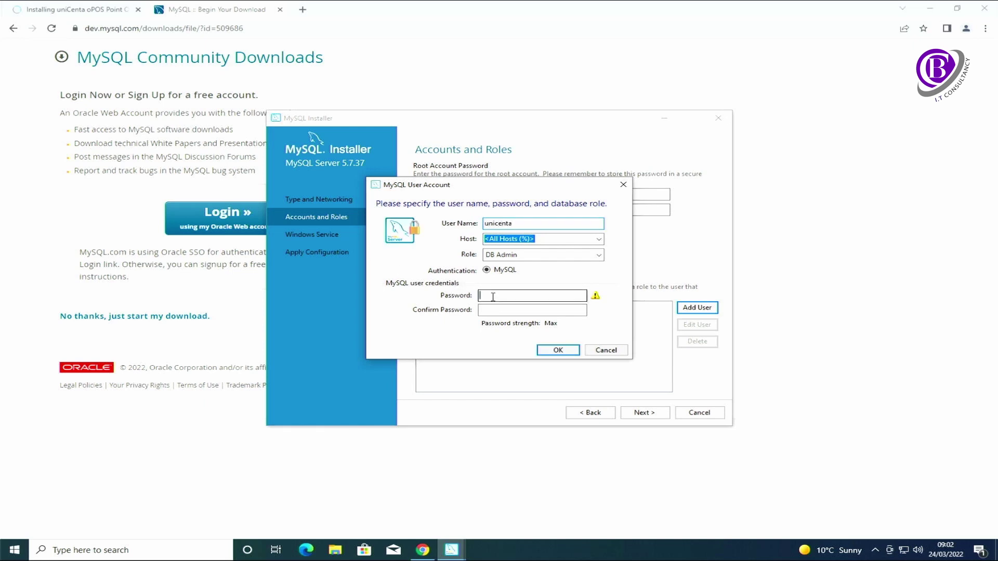
{"action": "type", "text": "unicenta1"}
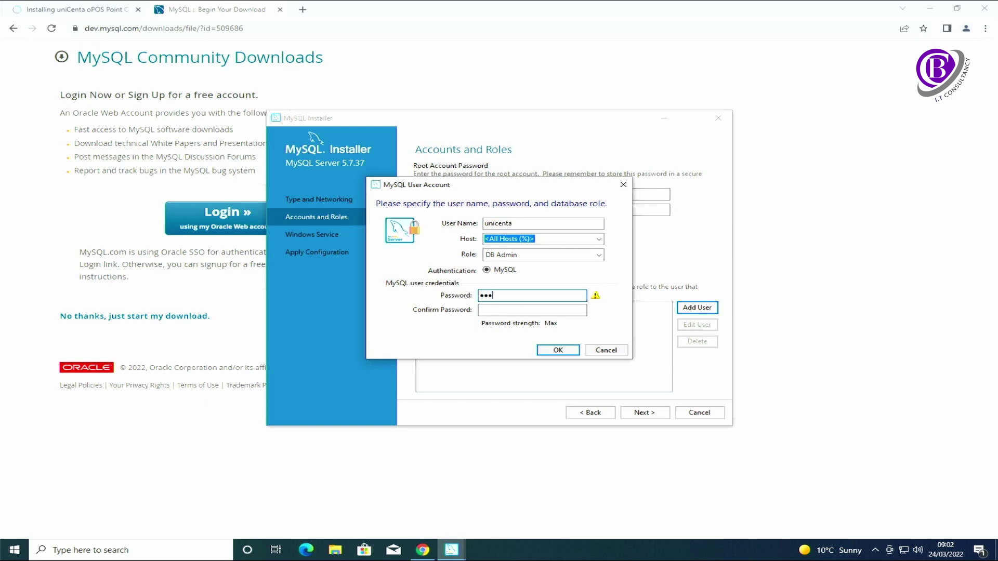
{"action": "type", "text": "23"}
{"action": "key", "text": "Tab"}
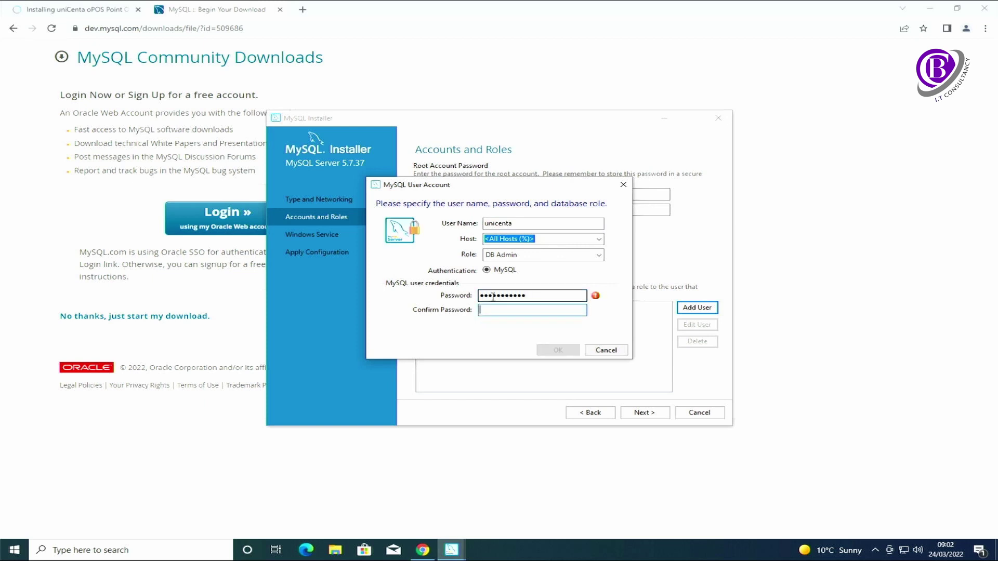
{"action": "type", "text": "unicenta123"}
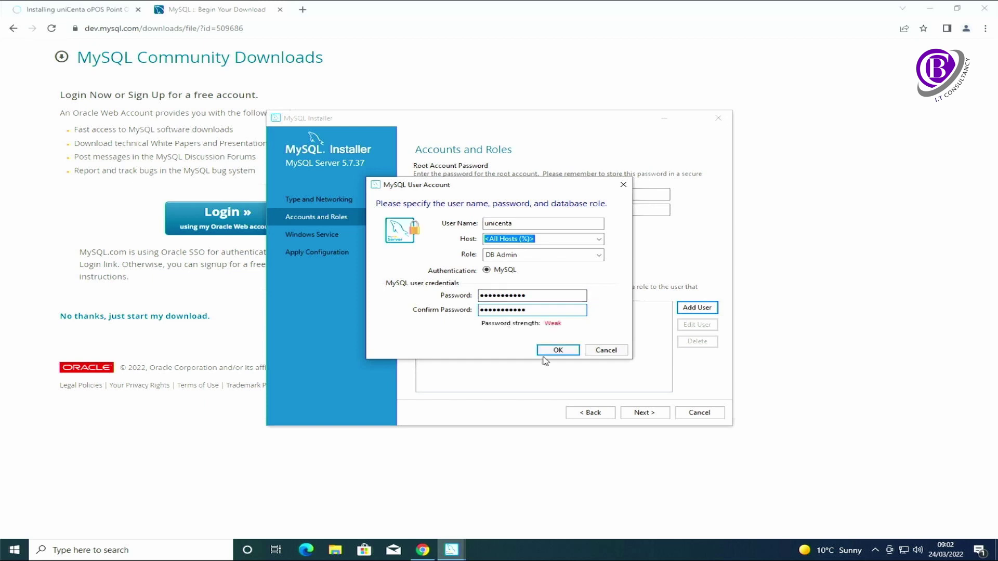
{"action": "left_click", "coordinate": [551, 351]}
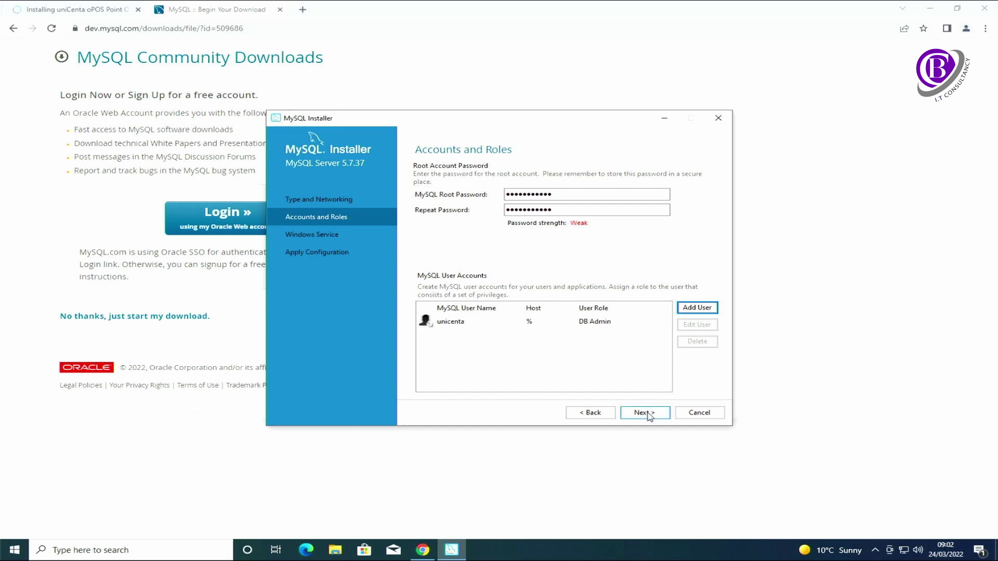
- Rename the MySQL Windows service from MySQL57 to unicenta
{"action": "left_click", "coordinate": [650, 417]}
{"action": "left_click", "coordinate": [536, 220]}
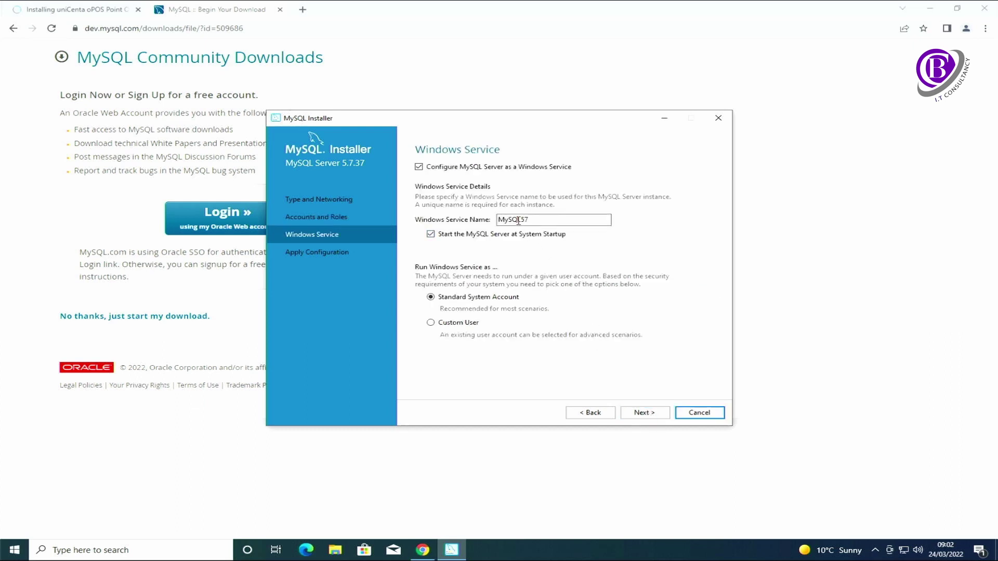
{"action": "left_click_drag", "start_coordinate": [535, 220], "coordinate": [500, 224]}
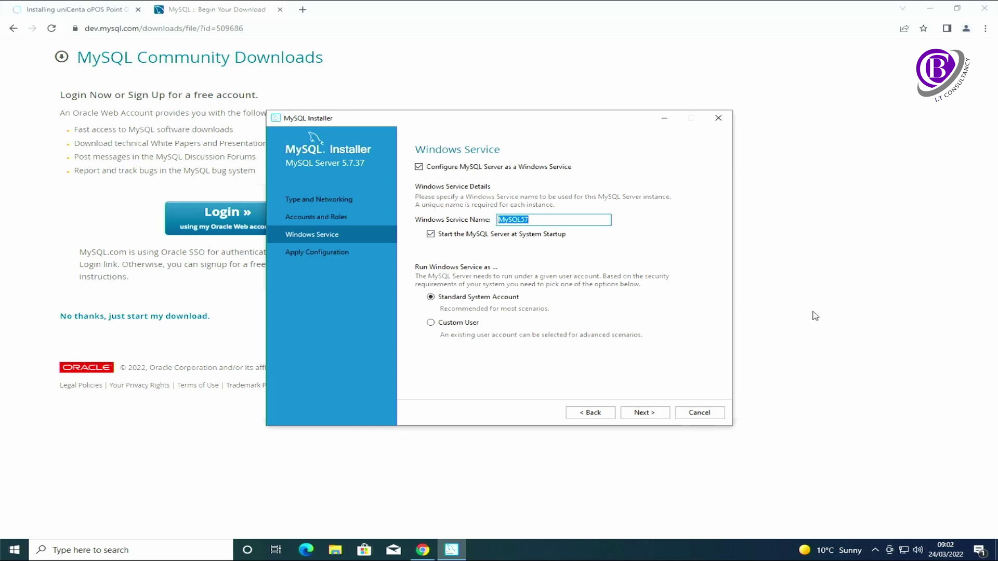
{"action": "type", "text": "unicenta"}
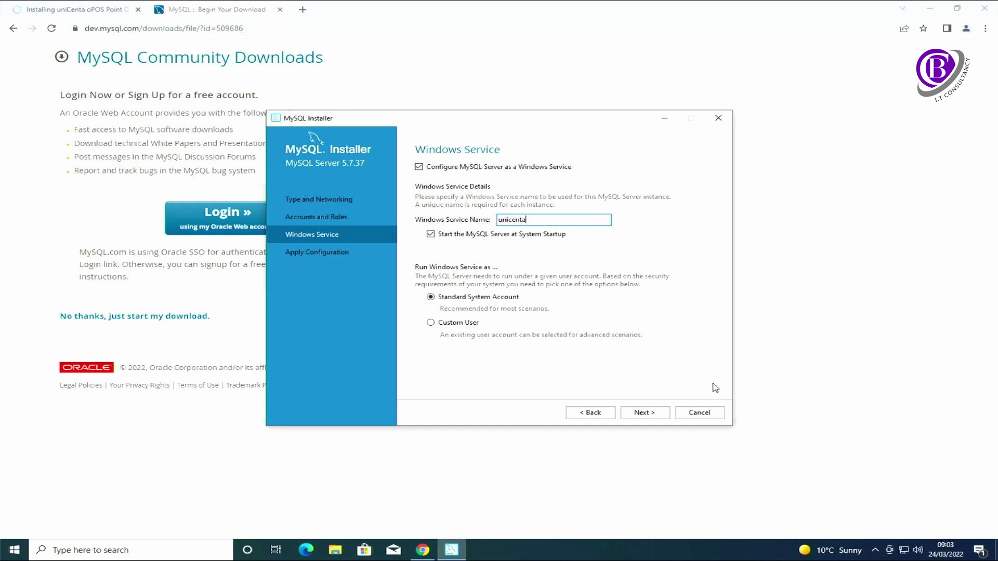
- Apply the MySQL Server 5.7.37 configuration, then finish and close MySQL Installer
{"action": "left_click", "coordinate": [645, 413]}
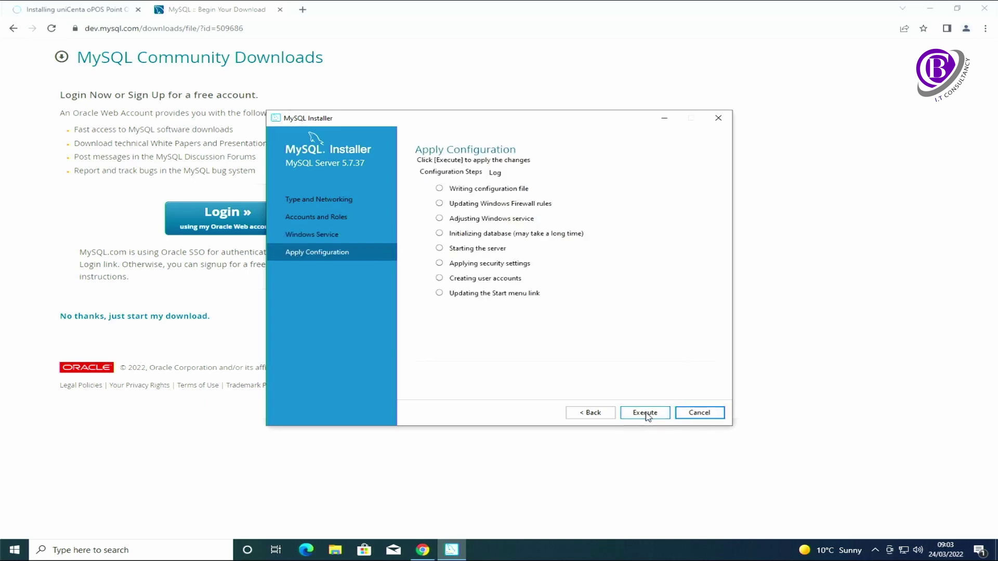
{"action": "left_click", "coordinate": [647, 417]}
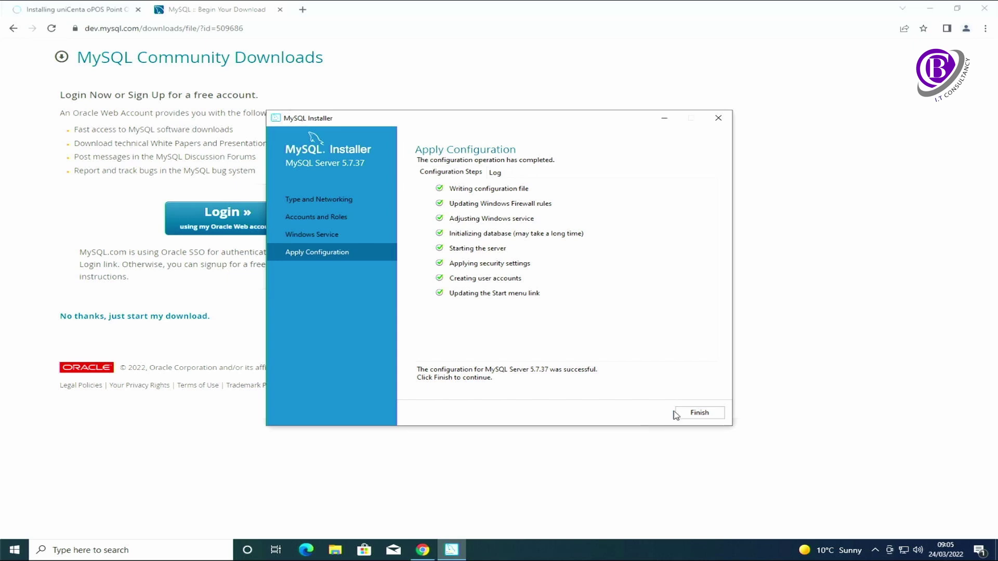
{"action": "left_click", "coordinate": [694, 413]}
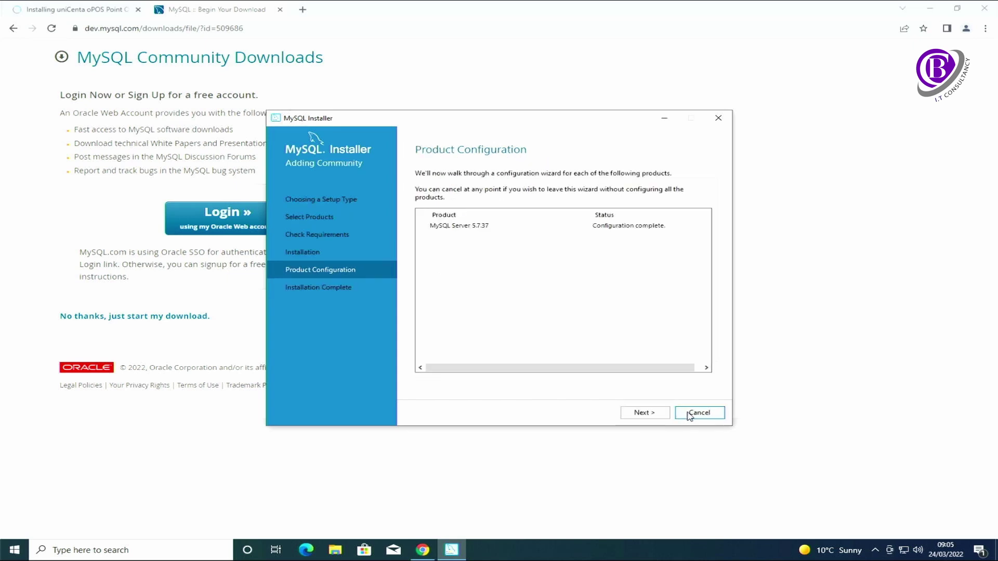
{"action": "left_click", "coordinate": [648, 415]}
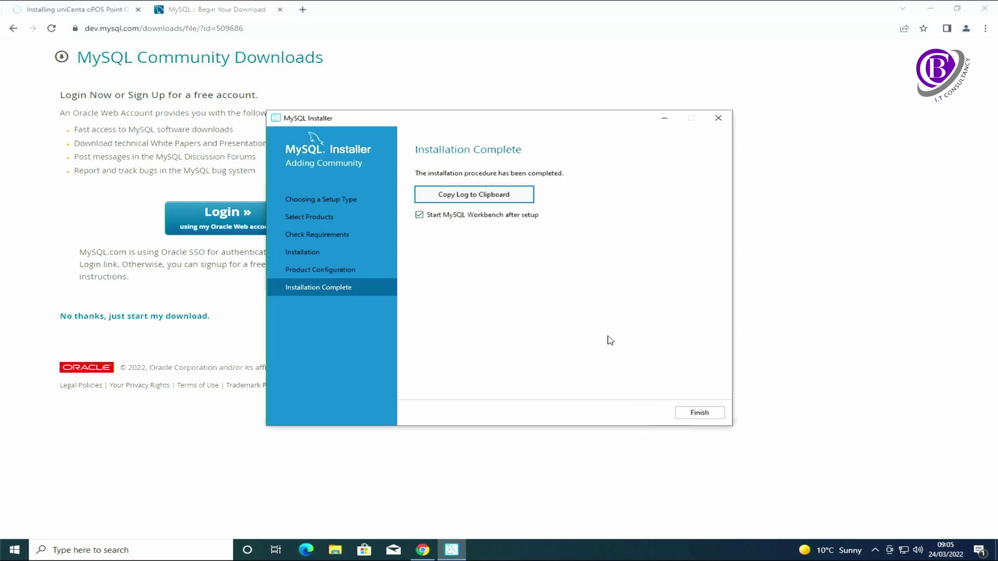
{"action": "left_click", "coordinate": [697, 413]}
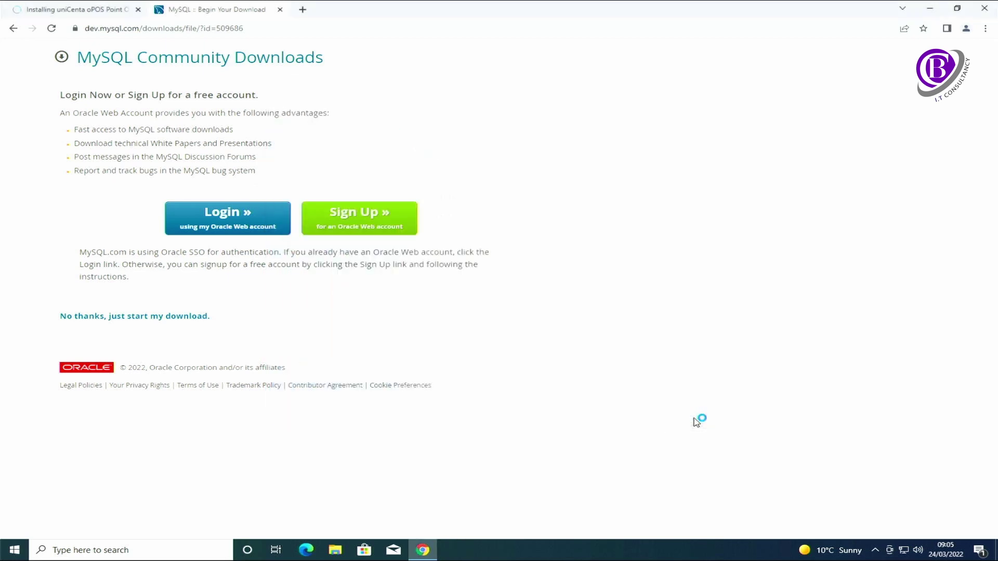
- Close Chrome and create a new Workbench connection named eops with username unicenta
{"action": "left_click", "coordinate": [989, 12]}
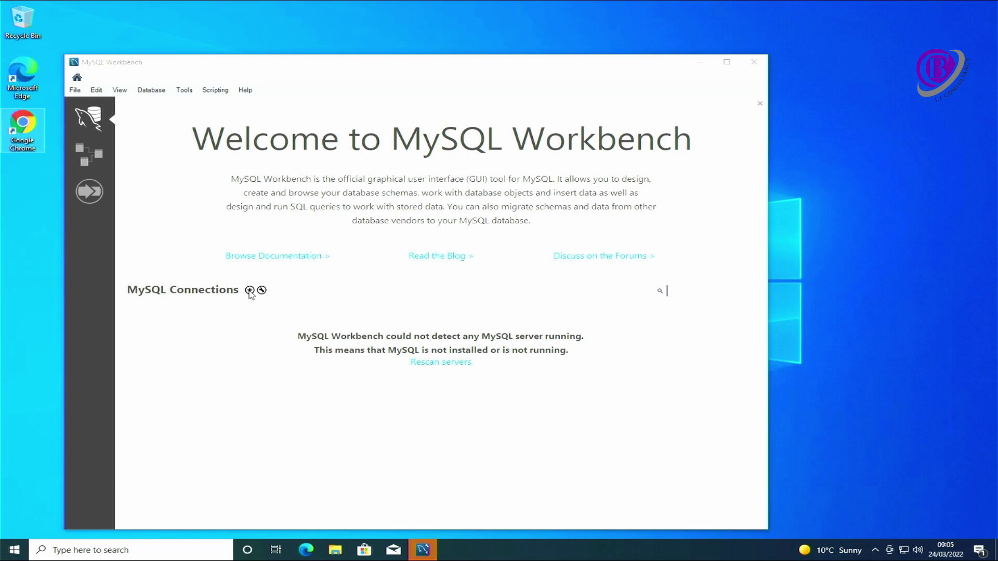
{"action": "left_click", "coordinate": [250, 291]}
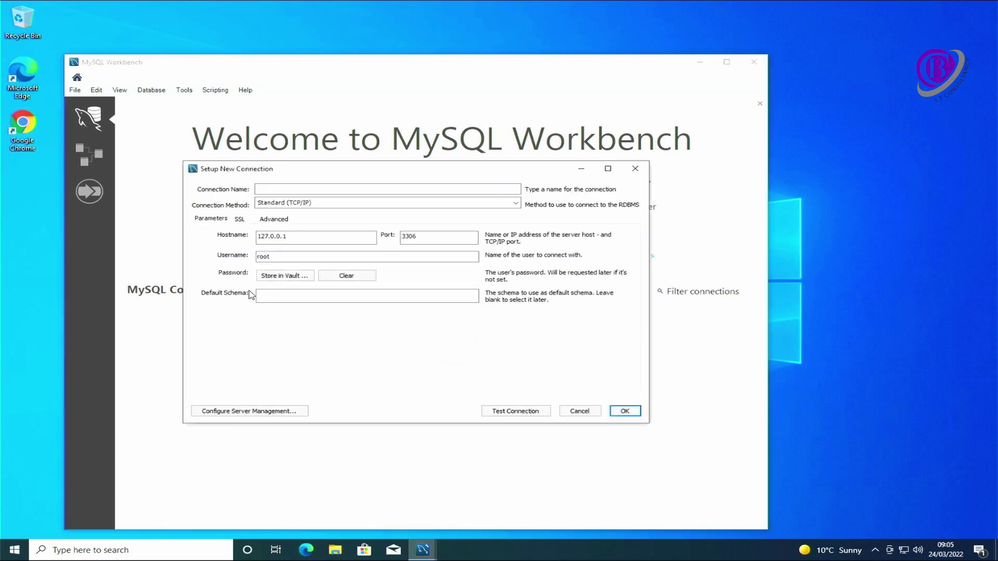
{"action": "left_click", "coordinate": [287, 191]}
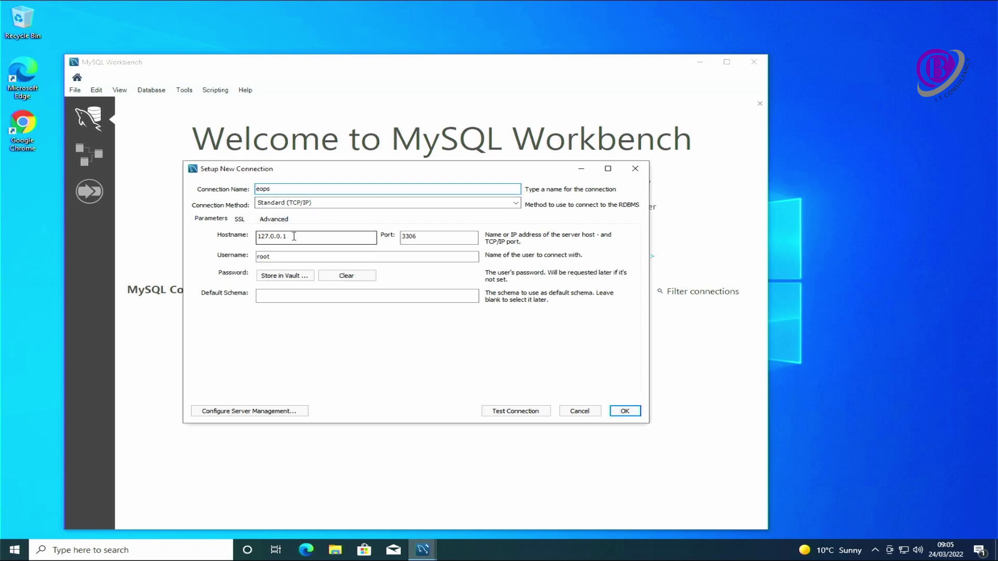
{"action": "left_click_drag", "start_coordinate": [292, 260], "coordinate": [249, 259]}
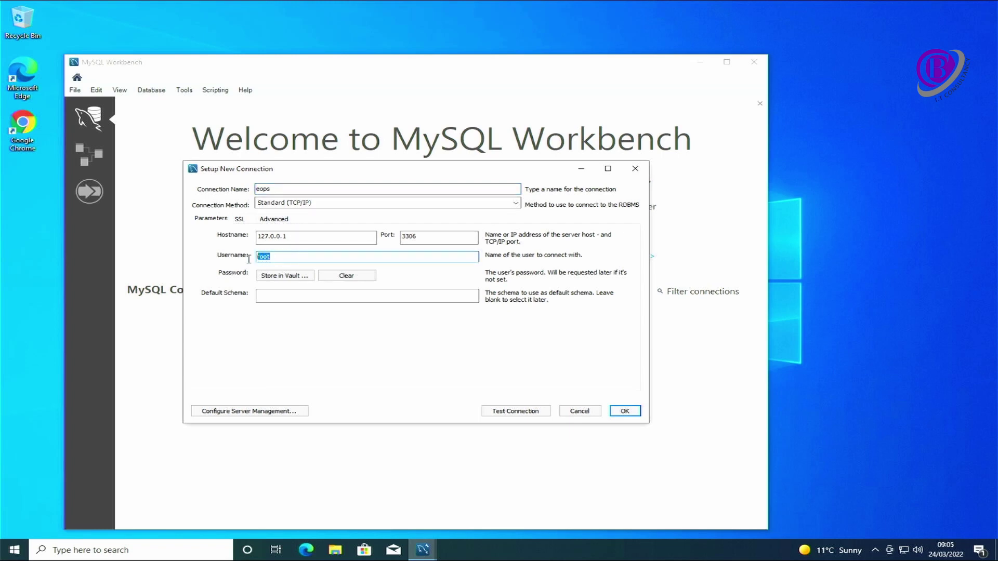
{"action": "type", "text": "u"}
{"action": "key", "text": "Tab"}
{"action": "key", "text": "Tab"}
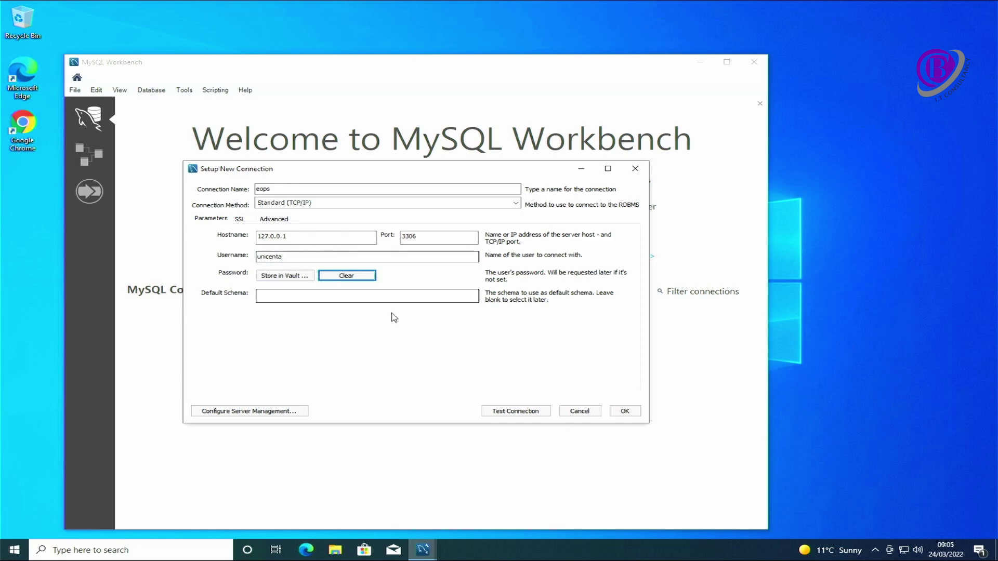
- Test the eops connection with the user's password, then save it
{"action": "left_click", "coordinate": [513, 411]}
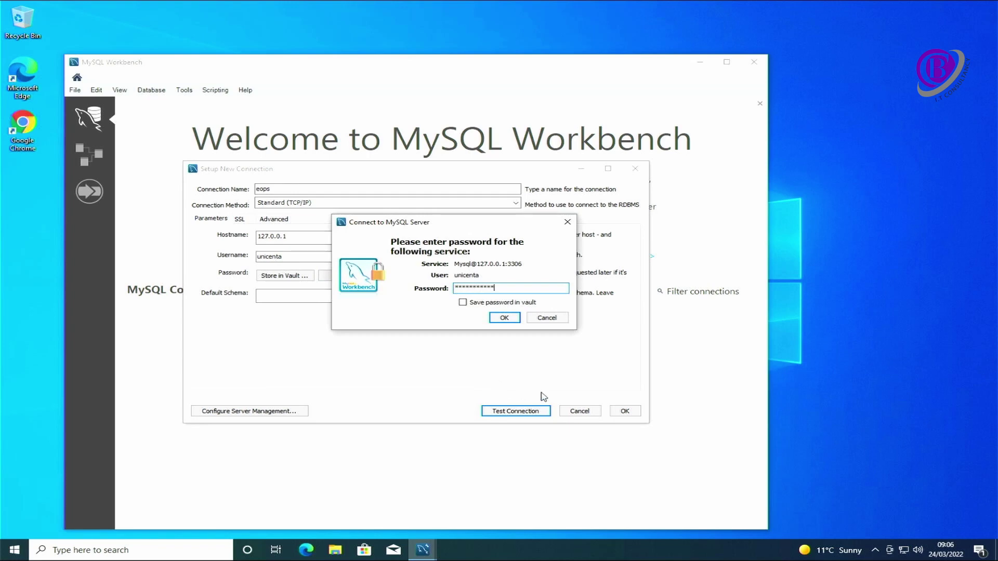
{"action": "left_click", "coordinate": [503, 318]}
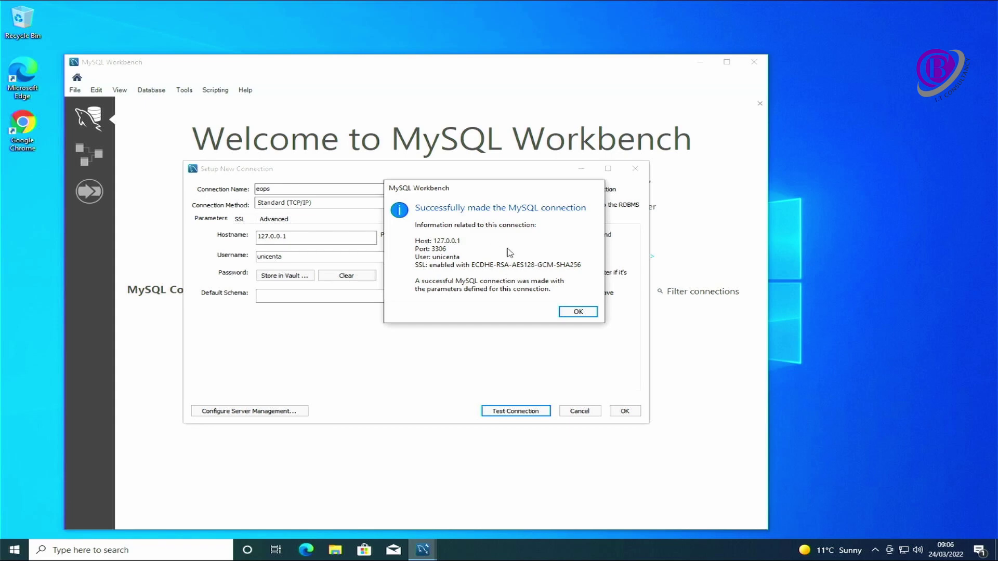
{"action": "left_click", "coordinate": [578, 312]}
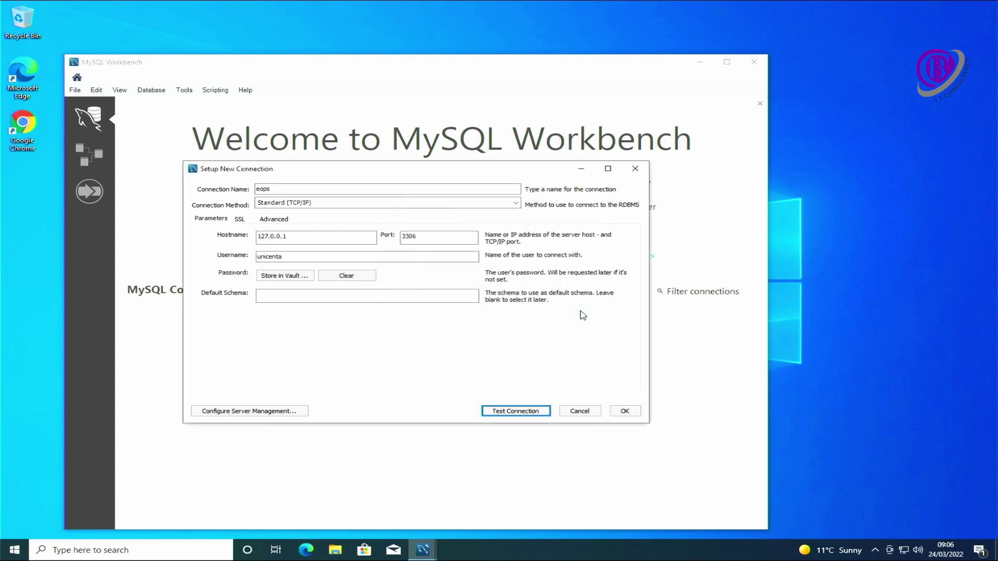
{"action": "left_click", "coordinate": [623, 411]}
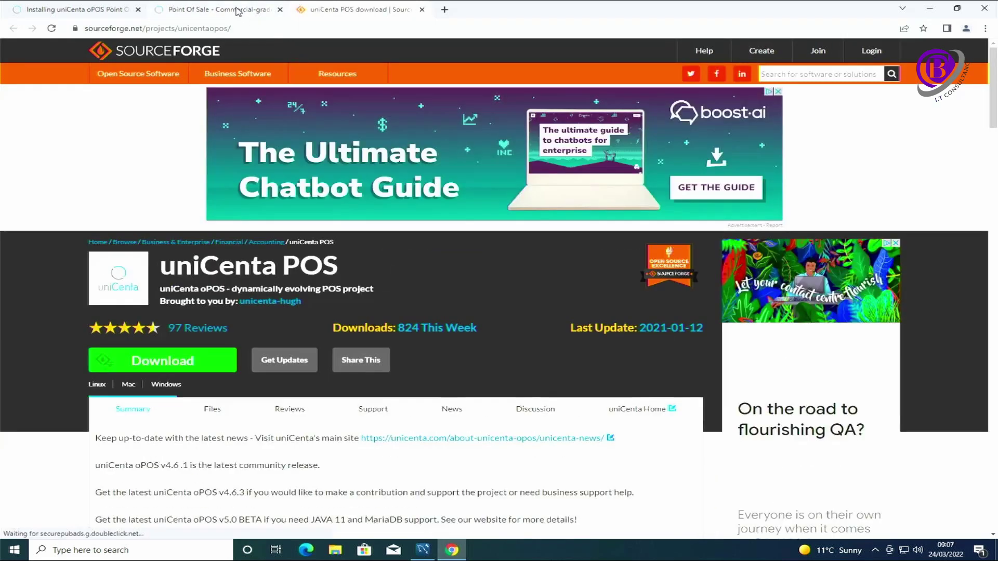
- Download unicentaopos-4.6.1-windows-installer.exe from the project's Files > releases > windows folder
{"action": "left_click", "coordinate": [239, 9]}
{"action": "left_click", "coordinate": [358, 10]}
{"action": "scroll", "coordinate": [209, 210], "scroll_direction": "down", "scroll_amount": 3}
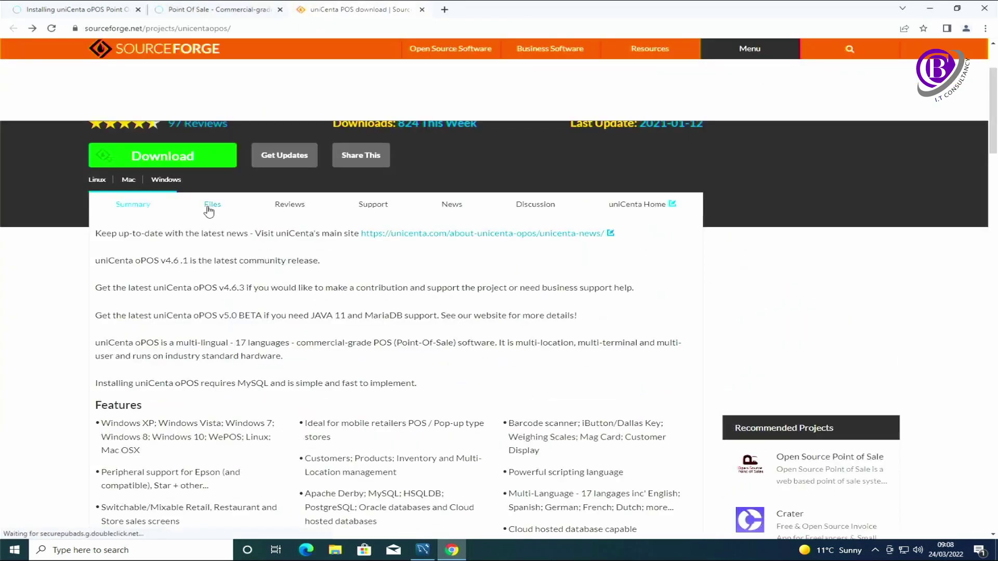
{"action": "left_click", "coordinate": [210, 207]}
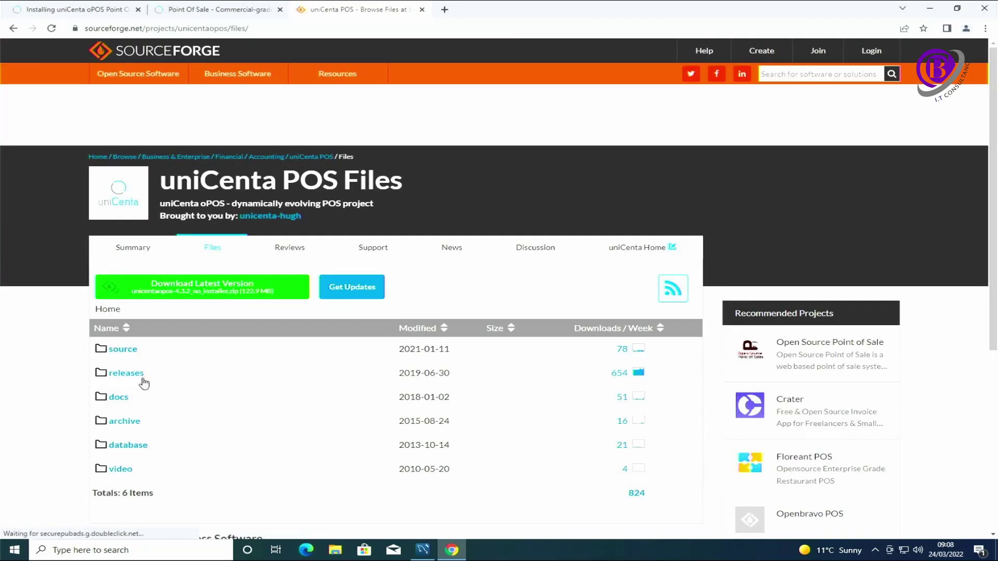
{"action": "left_click", "coordinate": [133, 382]}
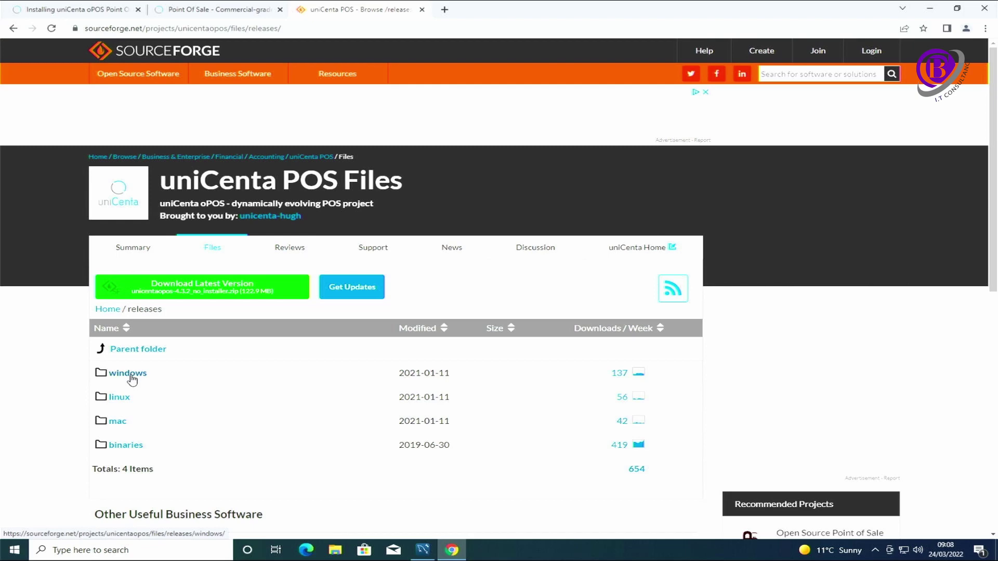
{"action": "left_click", "coordinate": [132, 381]}
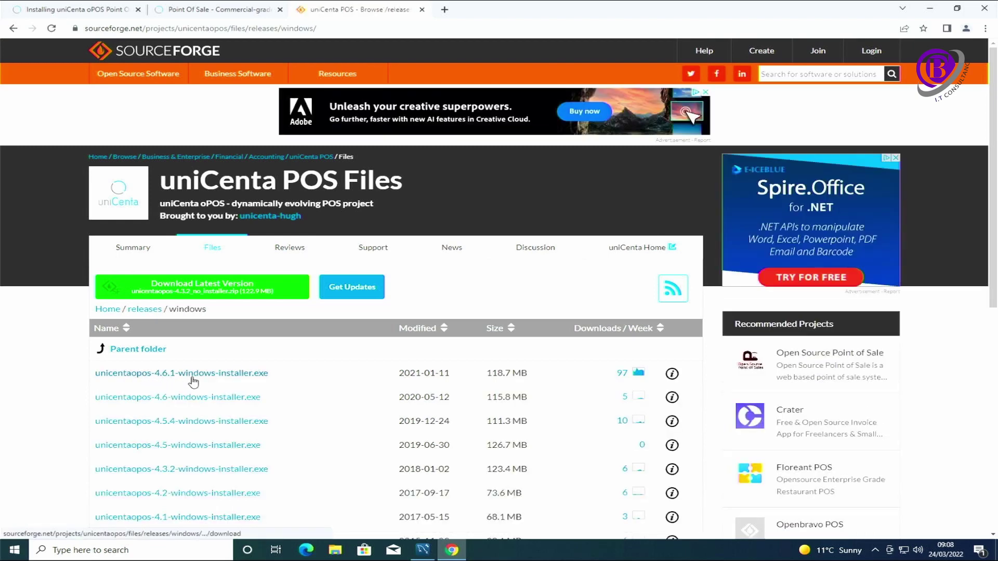
{"action": "left_click", "coordinate": [230, 381]}
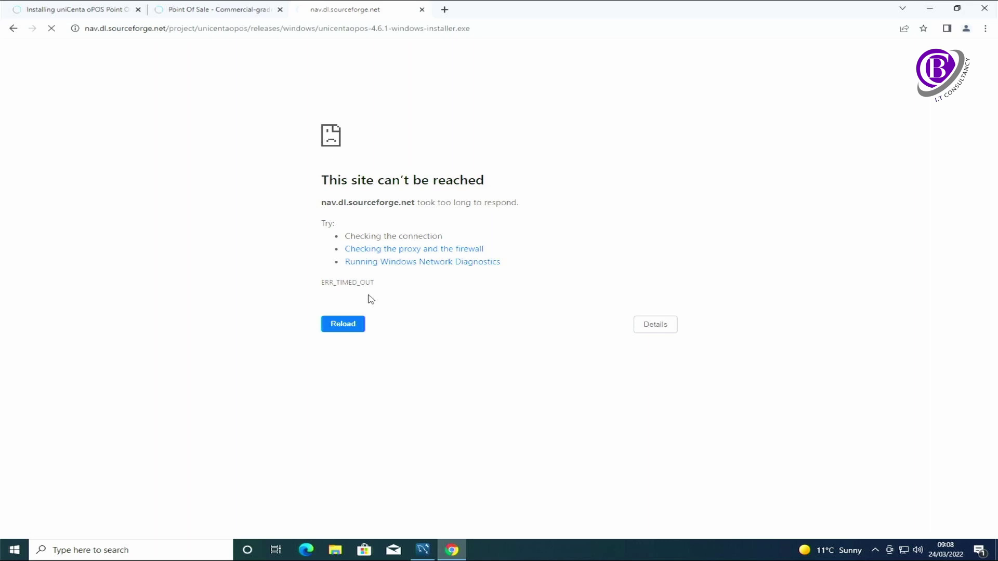
- Retry the failed download page, then open the finished unicentaopos-4.6.1 installer
{"action": "left_click", "coordinate": [346, 325]}
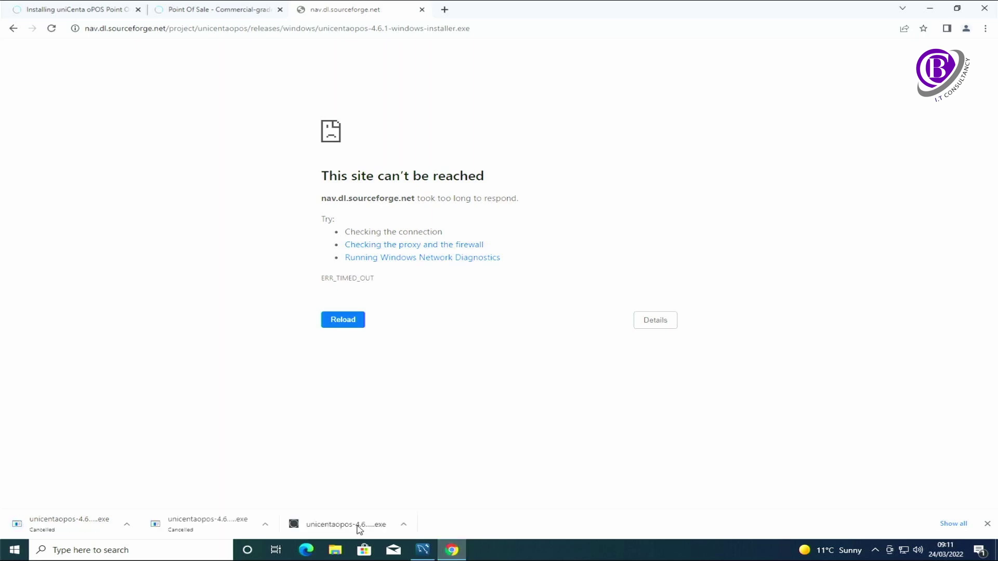
{"action": "left_click", "coordinate": [356, 526]}
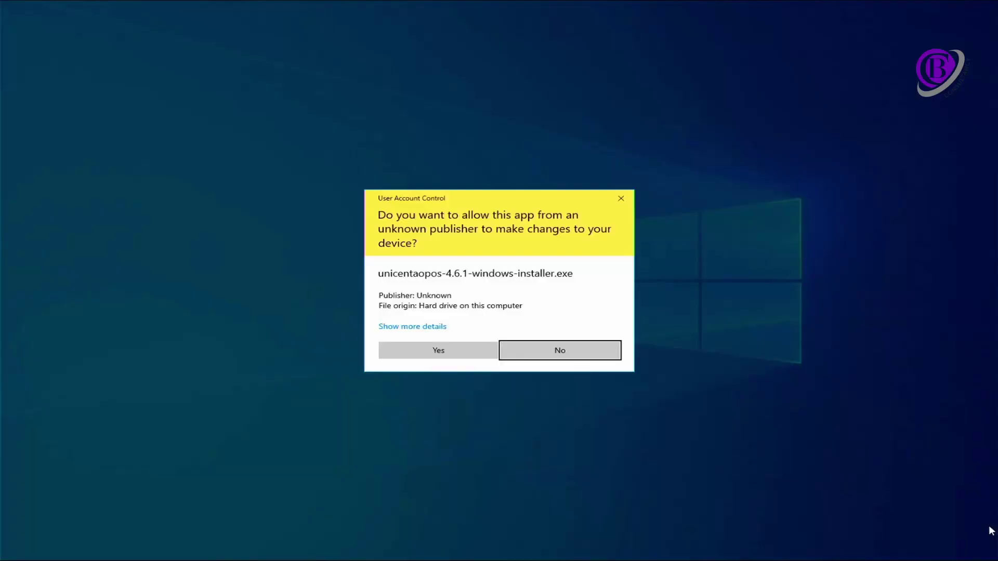
- Allow the installer to make changes, then hide Chrome and MySQL Workbench to reveal it
{"action": "left_click", "coordinate": [451, 350]}
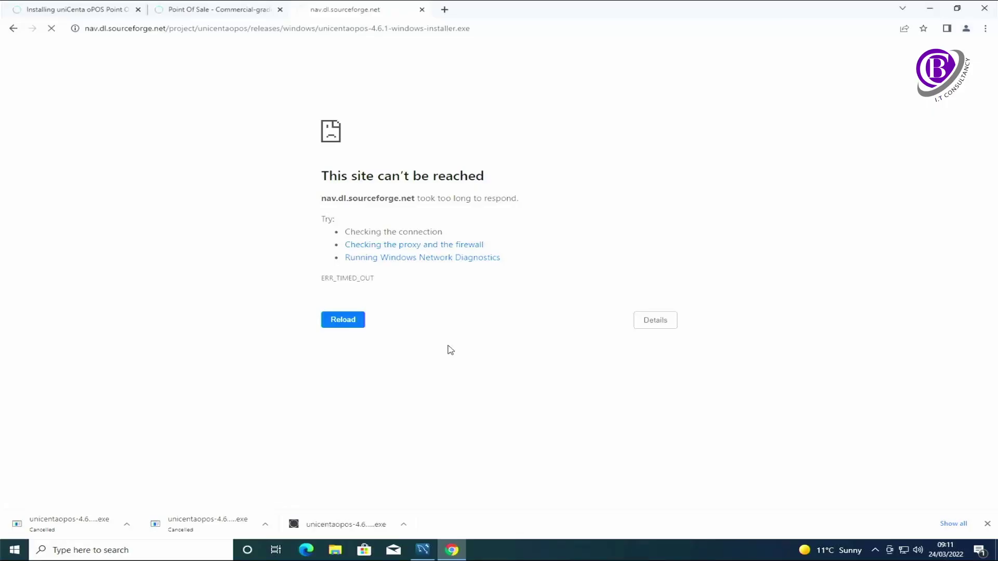
{"action": "left_click", "coordinate": [989, 525]}
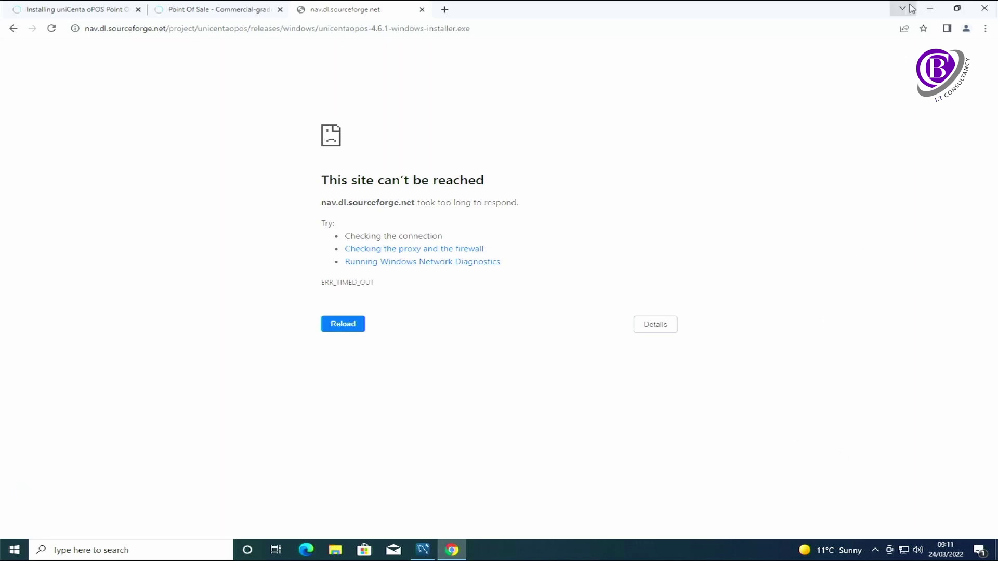
{"action": "left_click", "coordinate": [930, 8]}
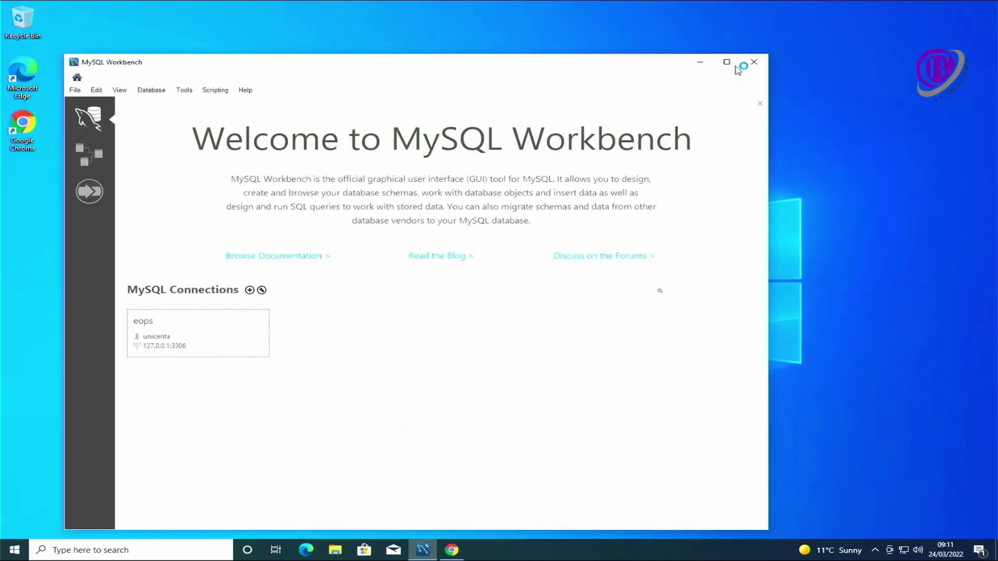
{"action": "left_click", "coordinate": [701, 62]}
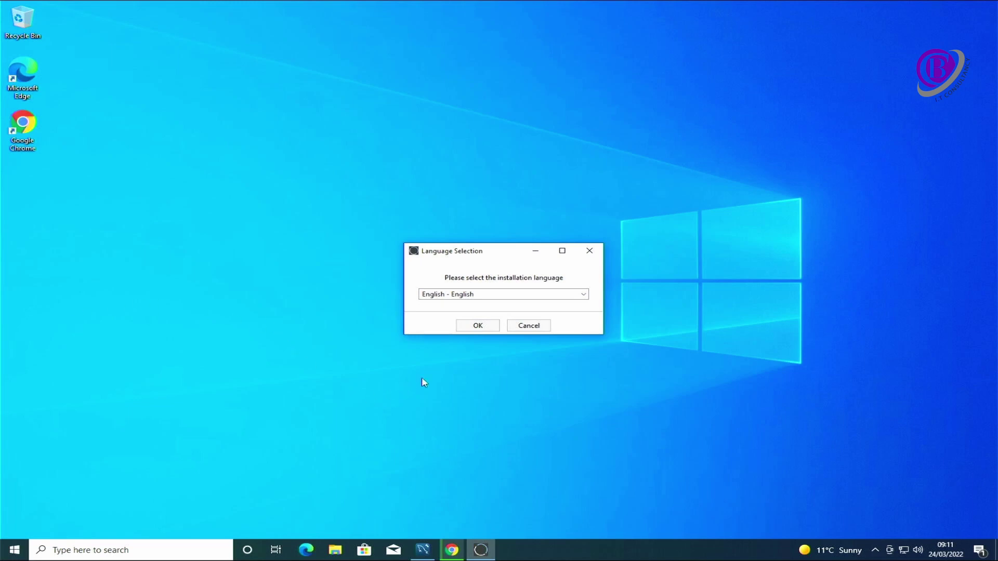
- Choose English as the setup language and the Java 1.8.0 64-bit runtime
{"action": "left_click", "coordinate": [477, 326]}
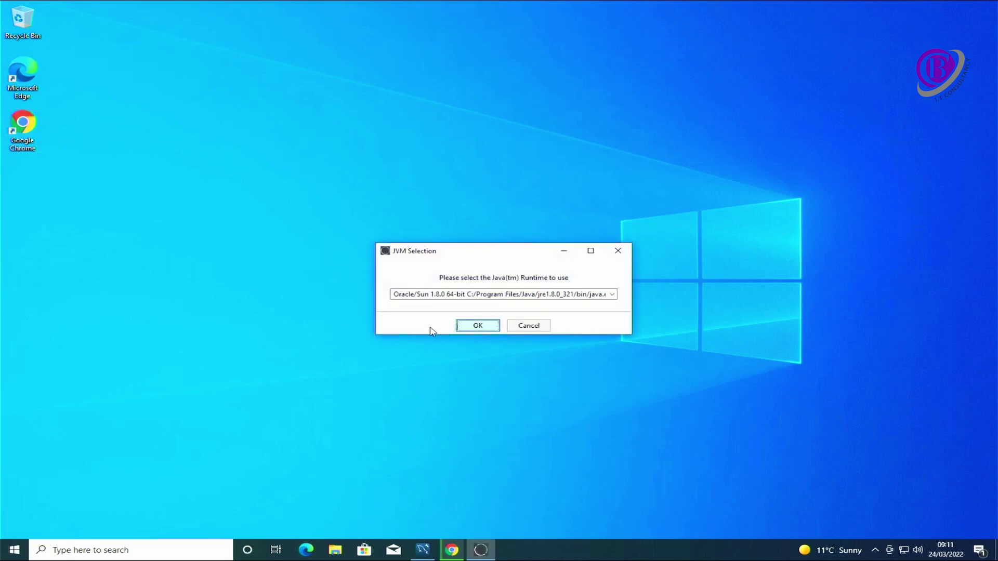
{"action": "left_click", "coordinate": [613, 296]}
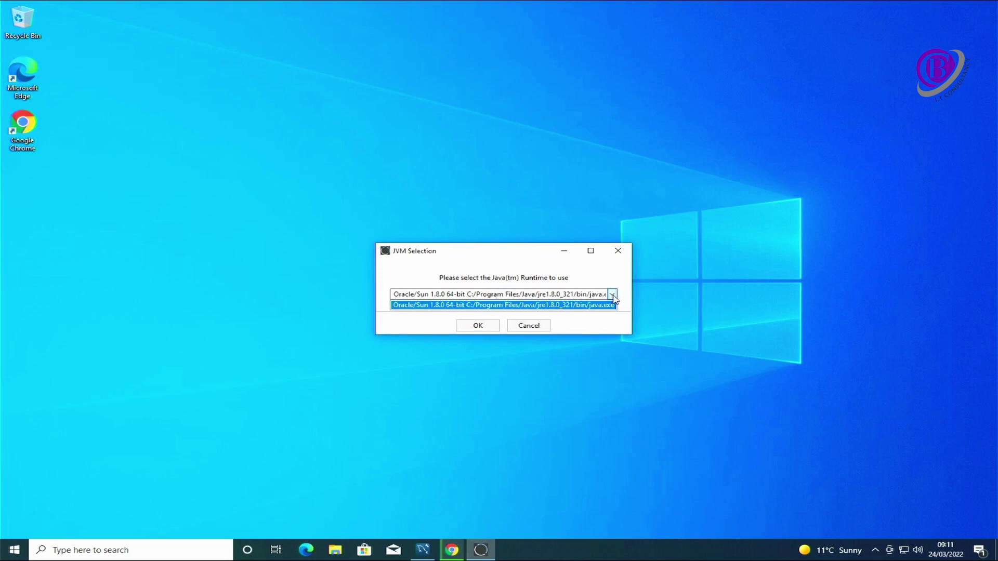
{"action": "left_click", "coordinate": [614, 299]}
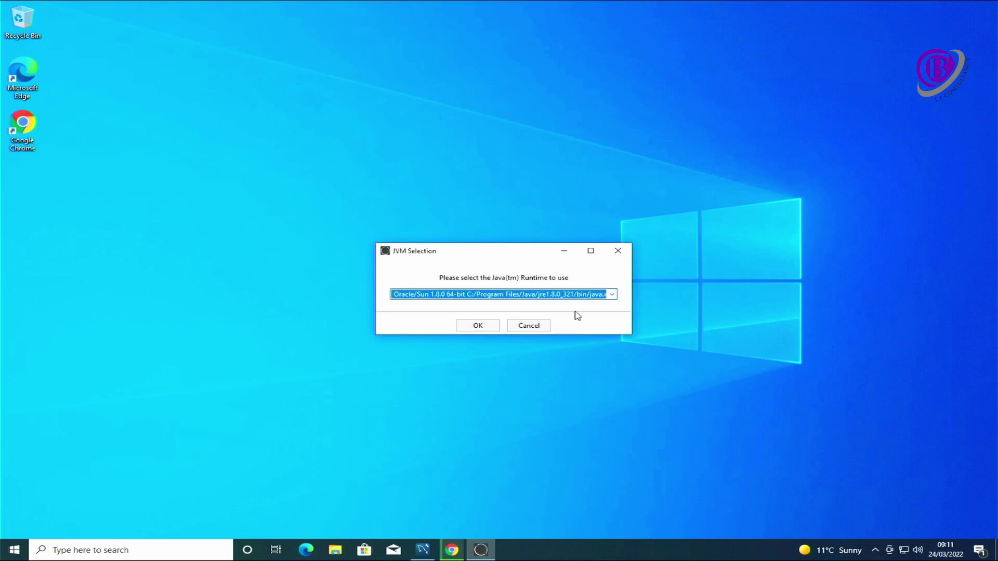
{"action": "left_click", "coordinate": [475, 325]}
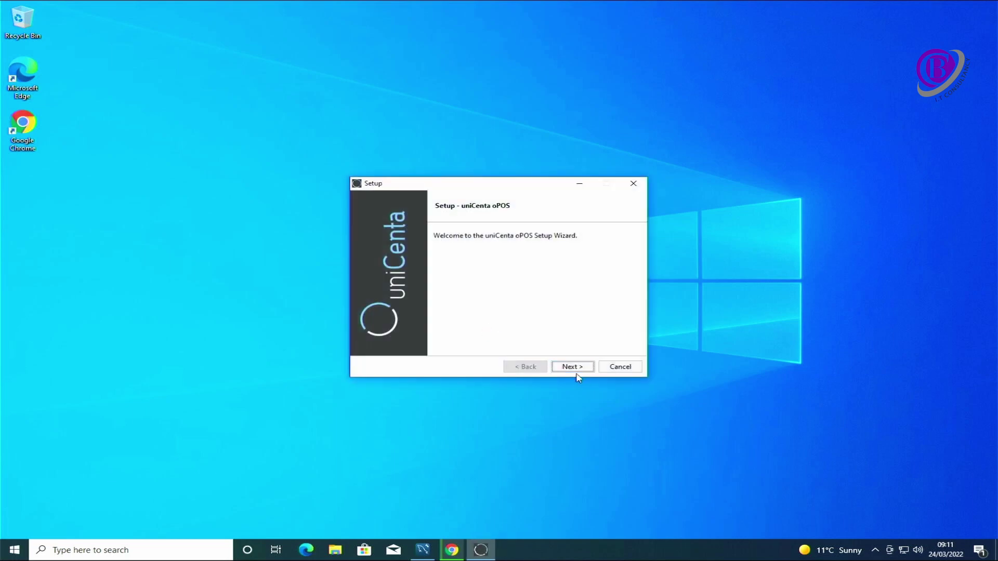
- Accept the license agreement and install to the default directory
{"action": "left_click", "coordinate": [574, 368]}
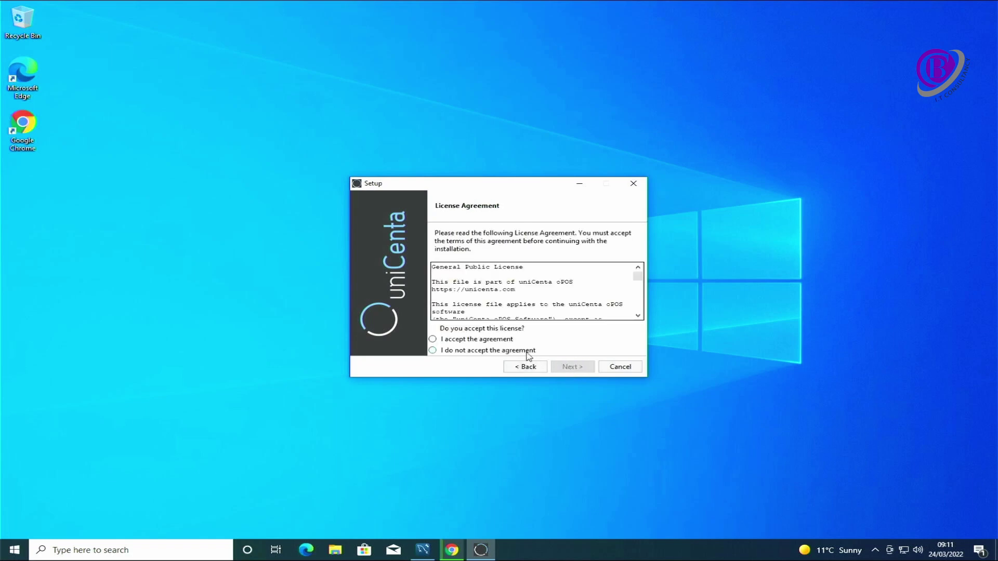
{"action": "left_click", "coordinate": [487, 340]}
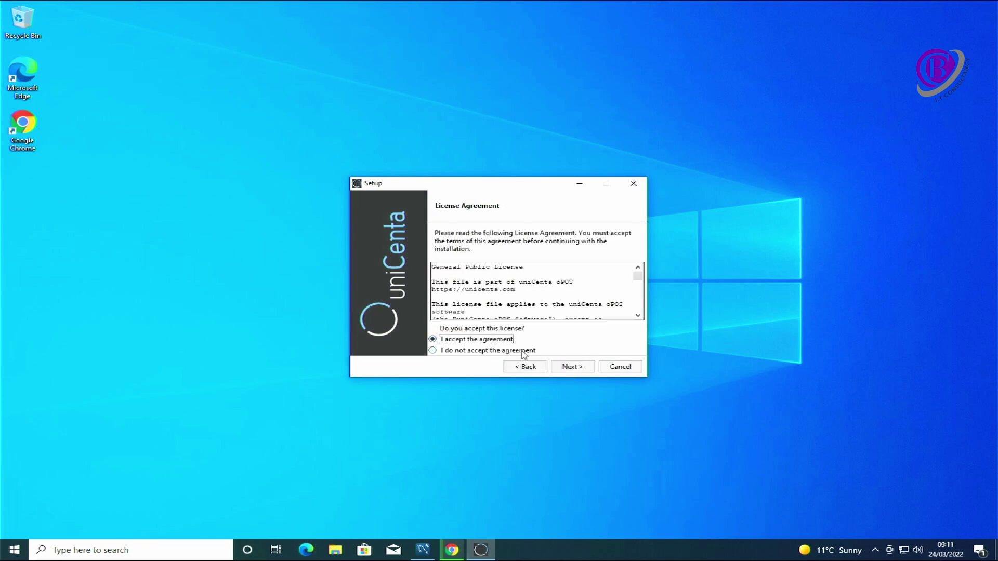
{"action": "left_click", "coordinate": [574, 367]}
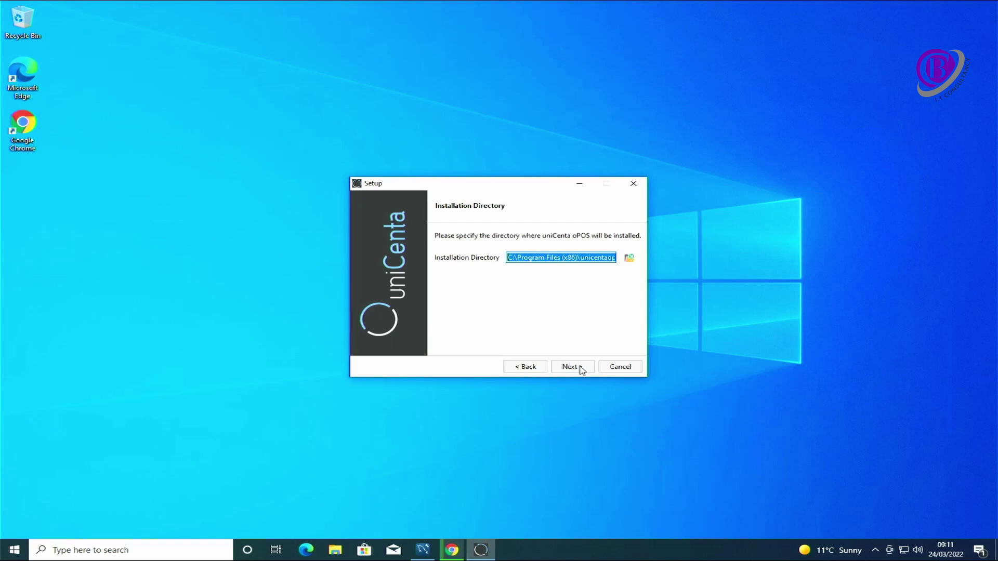
{"action": "left_click", "coordinate": [581, 369]}
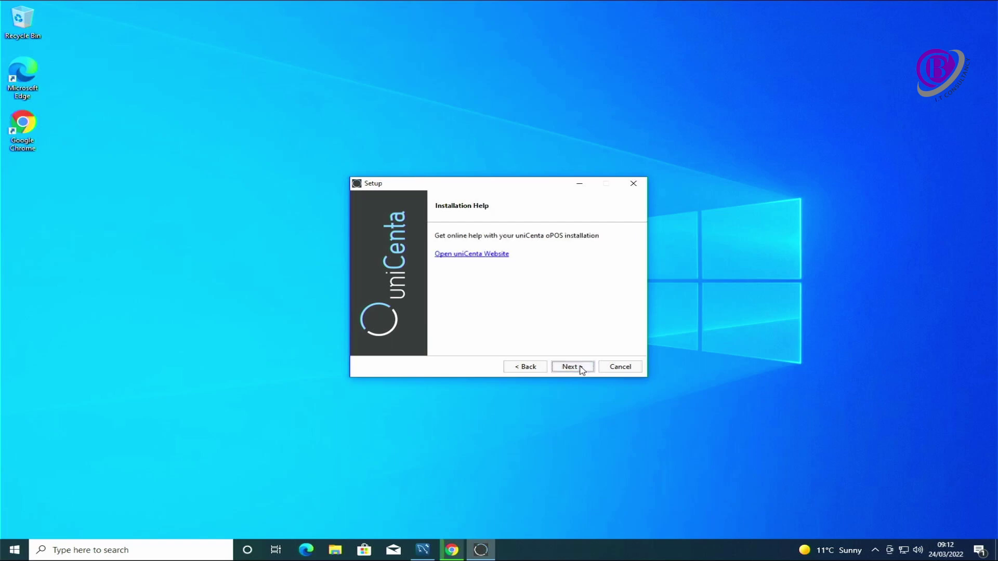
{"action": "left_click", "coordinate": [581, 369]}
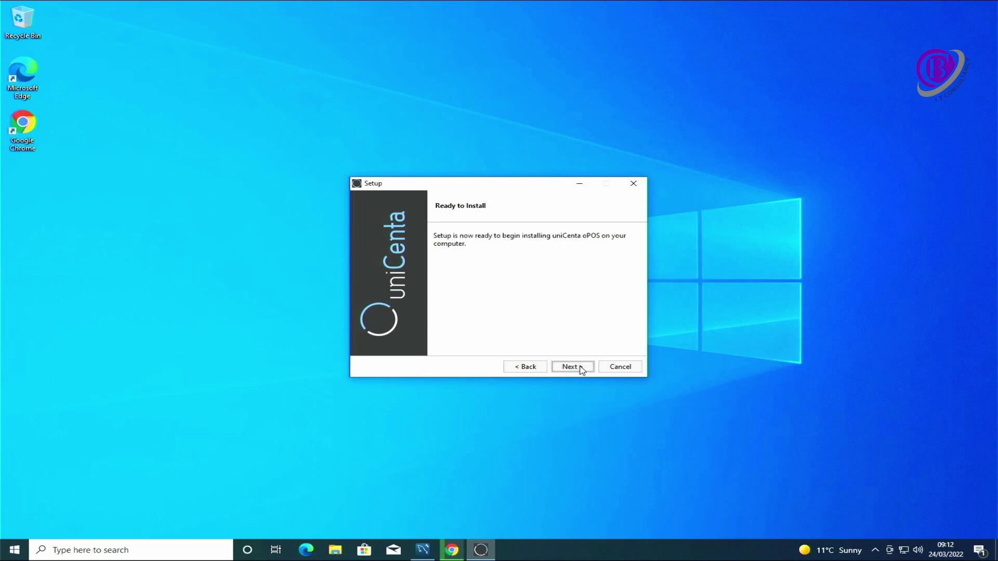
{"action": "left_click", "coordinate": [581, 370]}
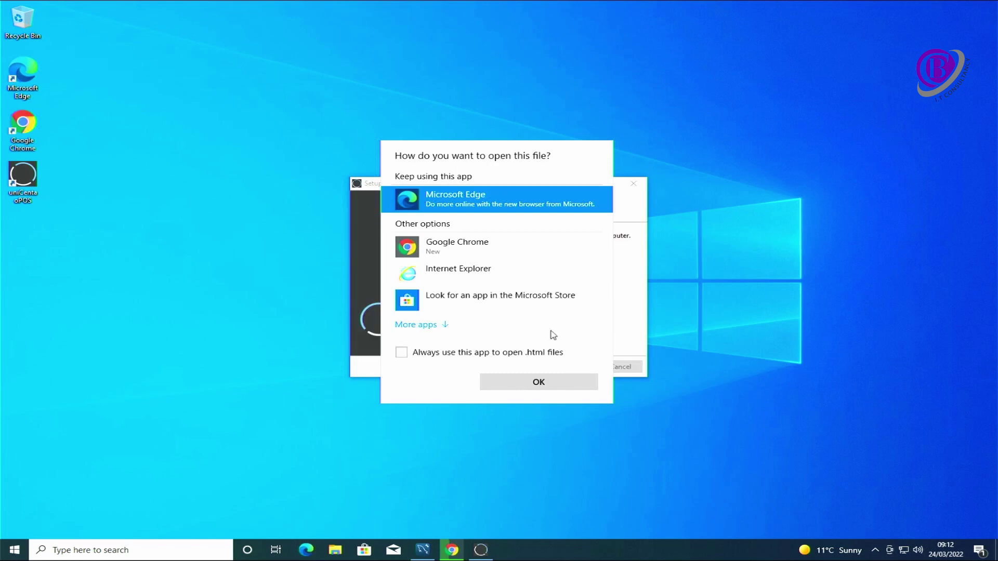
- Always open .html files with Google Chrome, then finish the uniCenta oPOS Setup wizard
{"action": "left_click", "coordinate": [459, 256]}
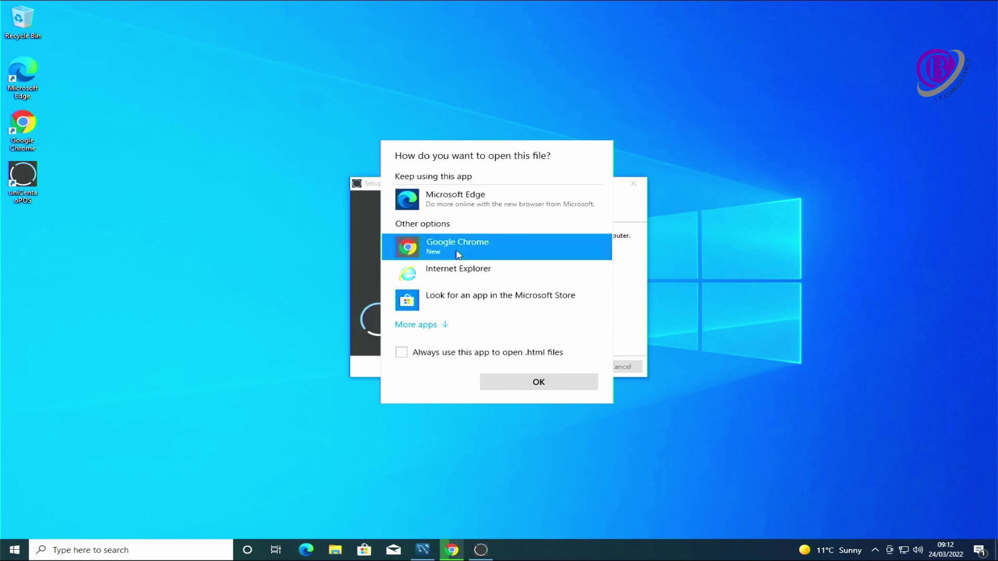
{"action": "left_click", "coordinate": [518, 355]}
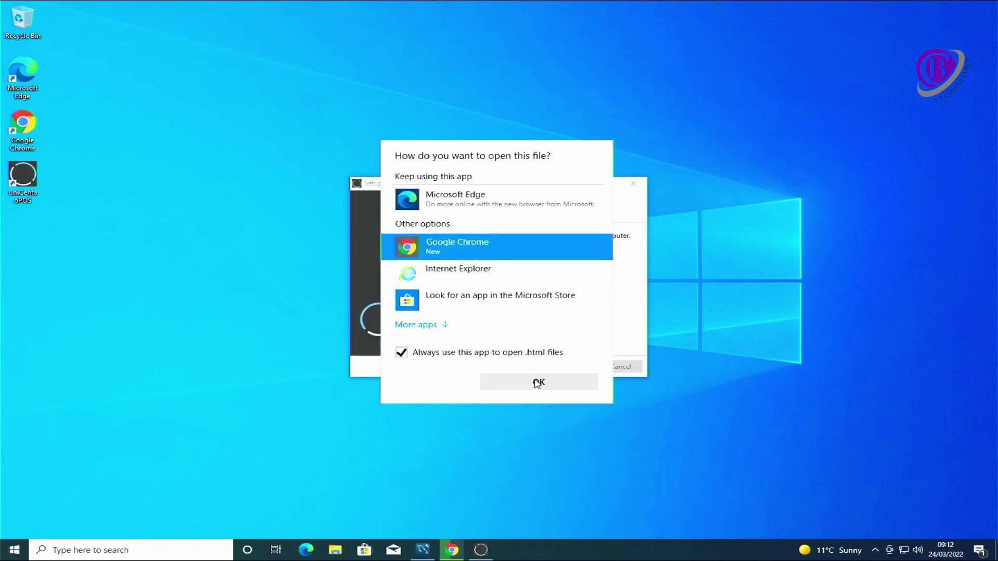
{"action": "left_click", "coordinate": [536, 383]}
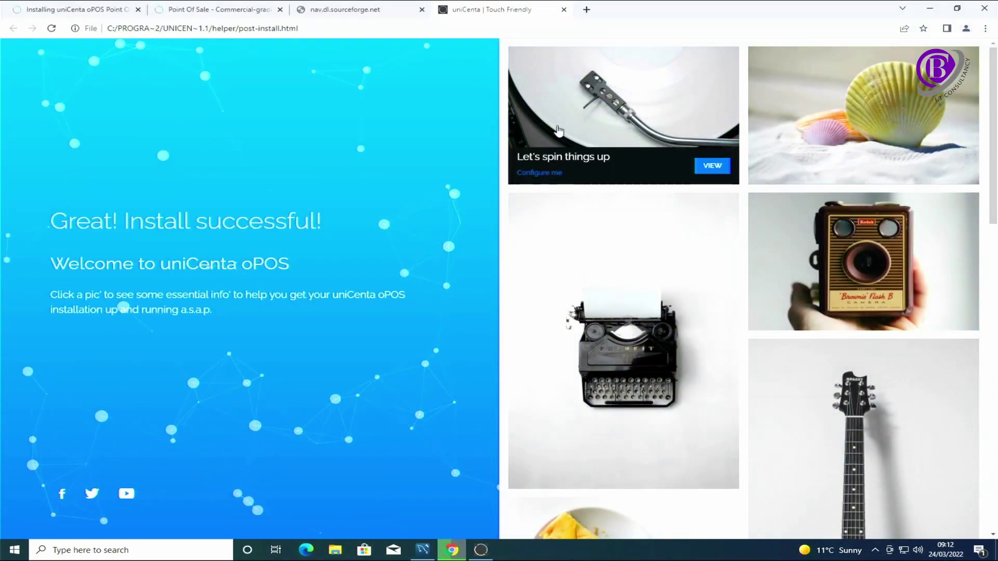
{"action": "left_click", "coordinate": [930, 8]}
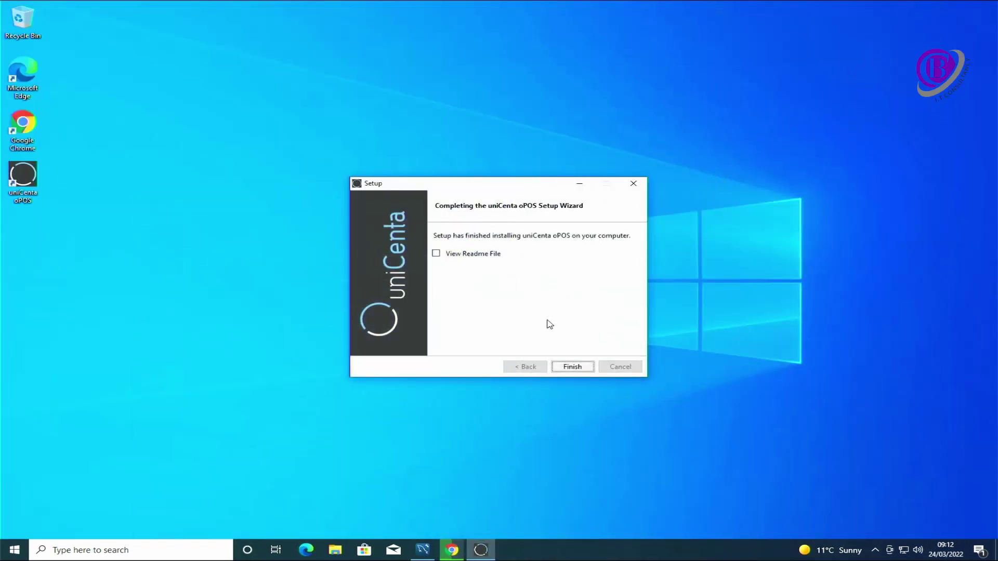
{"action": "left_click", "coordinate": [573, 367]}
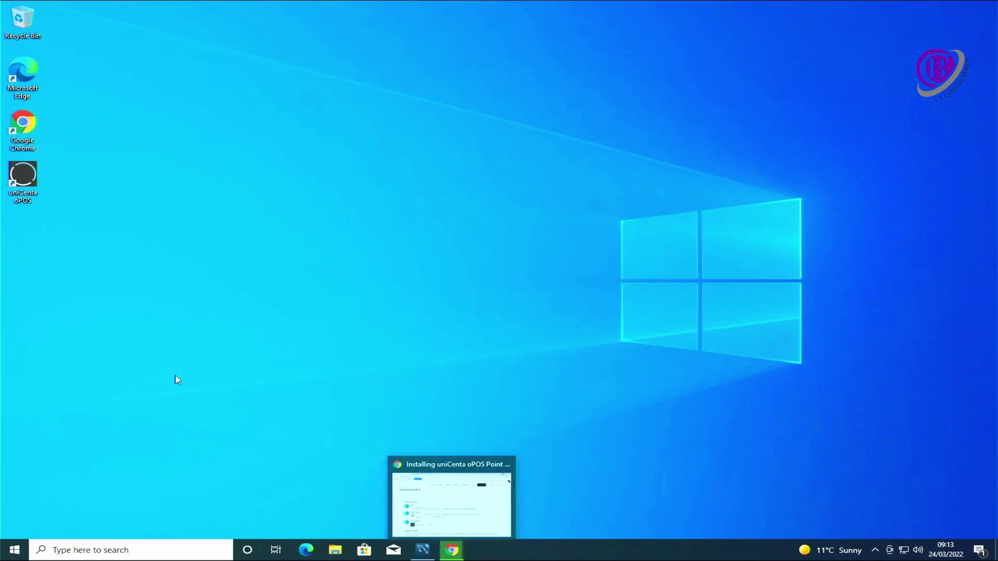
- Launch uniCenta oPOS from the desktop and dismiss both database connection errors
{"action": "double_click", "coordinate": [20, 178]}
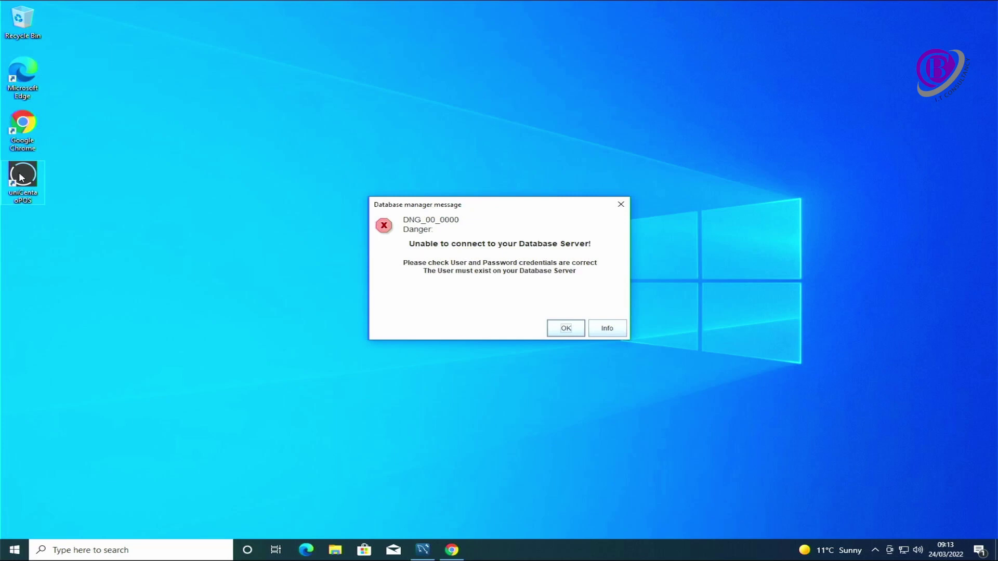
{"action": "left_click", "coordinate": [566, 328]}
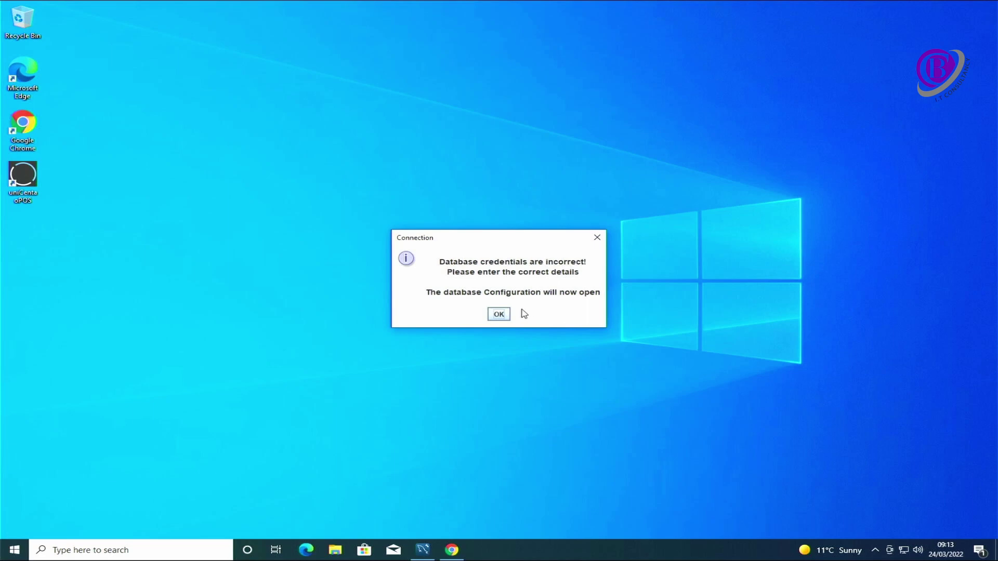
{"action": "left_click", "coordinate": [501, 314]}
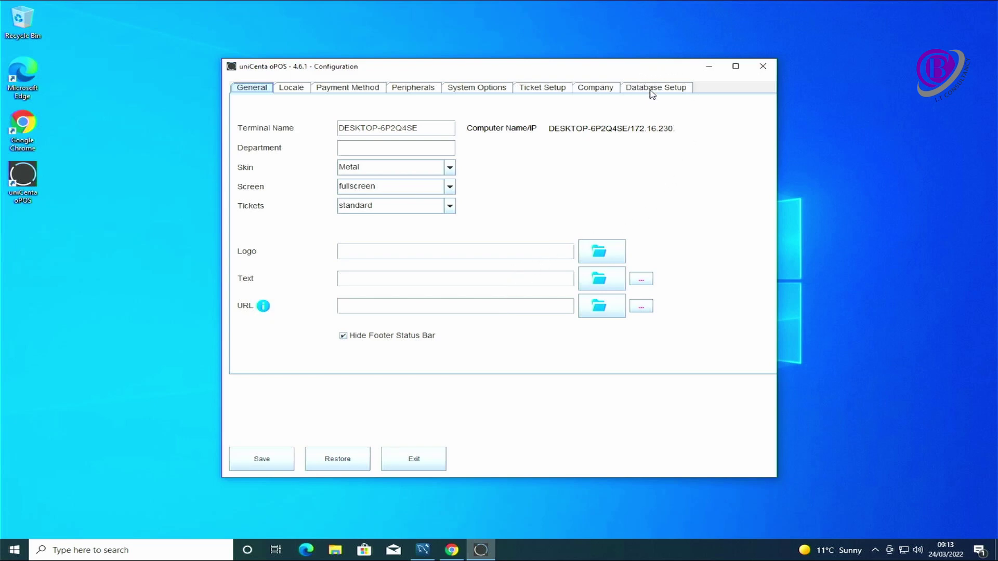
- On Database Setup, change DB User to unicenta and enter the new password
{"action": "left_click", "coordinate": [652, 93]}
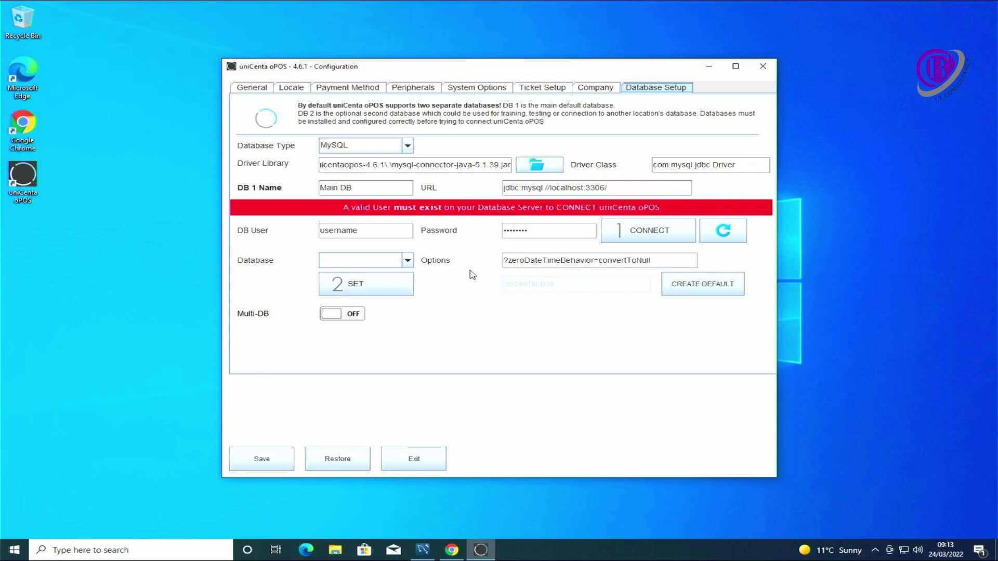
{"action": "left_click_drag", "start_coordinate": [376, 230], "coordinate": [318, 231]}
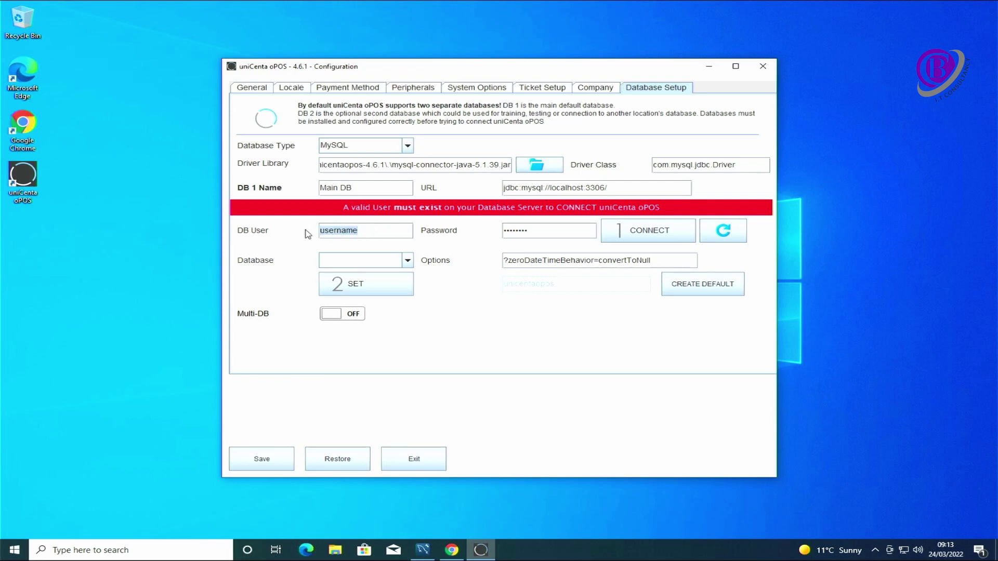
{"action": "type", "text": "unicenta"}
{"action": "key", "text": "BackSpace"}
{"action": "key", "text": "BackSpace"}
{"action": "key", "text": "BackSpace"}
{"action": "key", "text": "BackSpace"}
{"action": "key", "text": "BackSpace"}
{"action": "key", "text": "BackSpace"}
{"action": "key", "text": "BackSpace"}
{"action": "key", "text": "BackSpace"}
{"action": "type", "text": "•••••••••••"}
- Test the database connection, save the configuration and close the Configuration window
{"action": "left_click", "coordinate": [649, 231]}
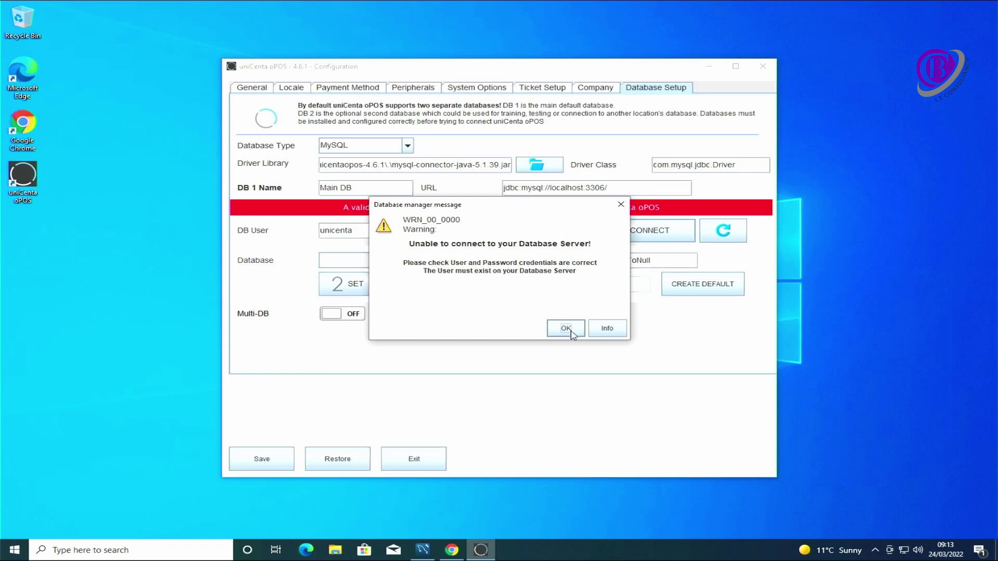
{"action": "left_click", "coordinate": [567, 329]}
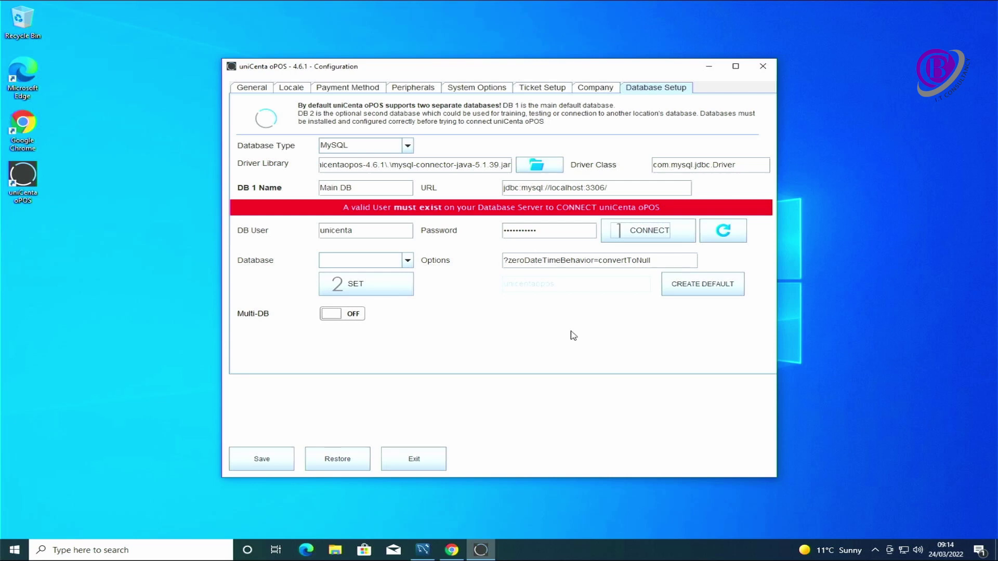
{"action": "left_click", "coordinate": [267, 458]}
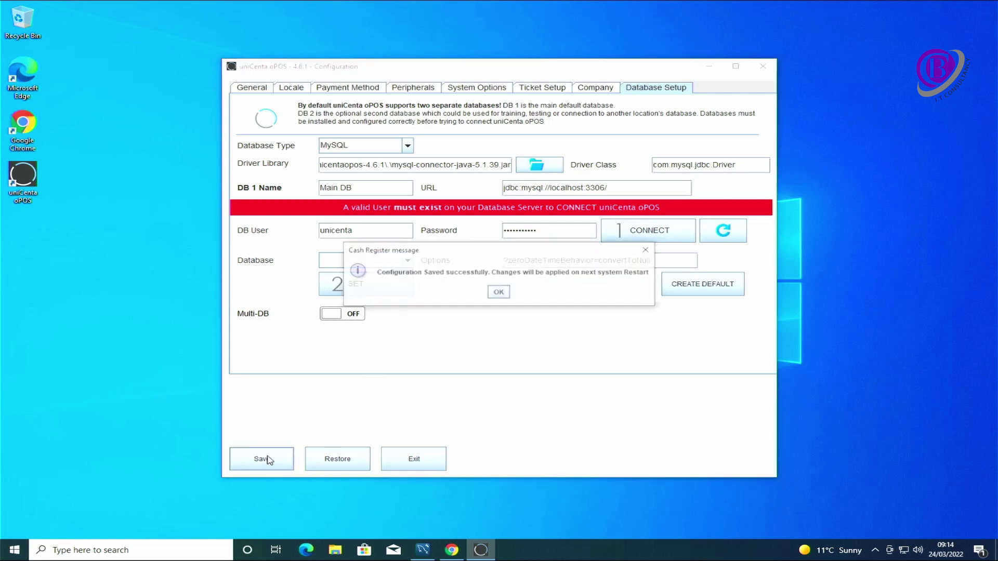
{"action": "left_click", "coordinate": [499, 292]}
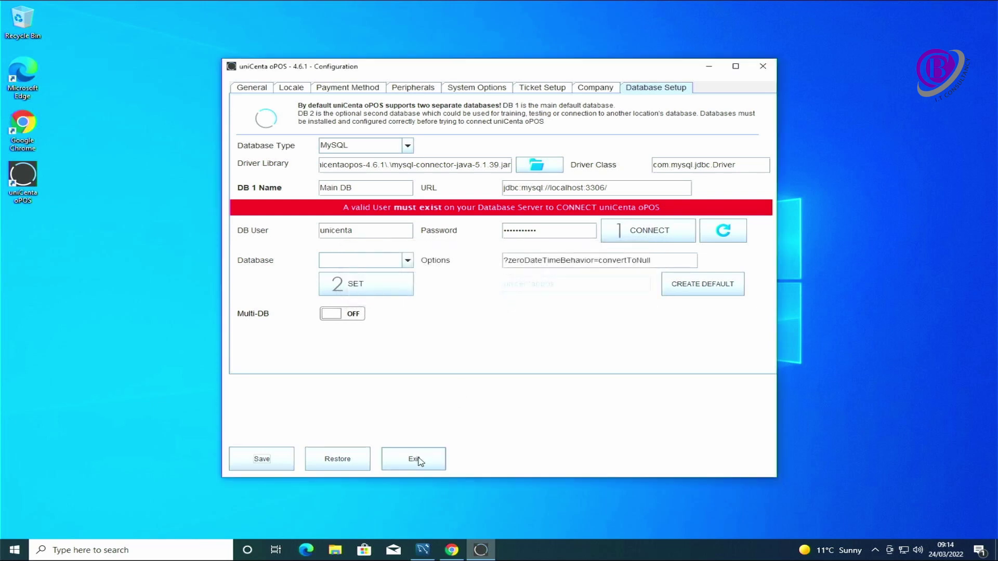
{"action": "left_click", "coordinate": [420, 460]}
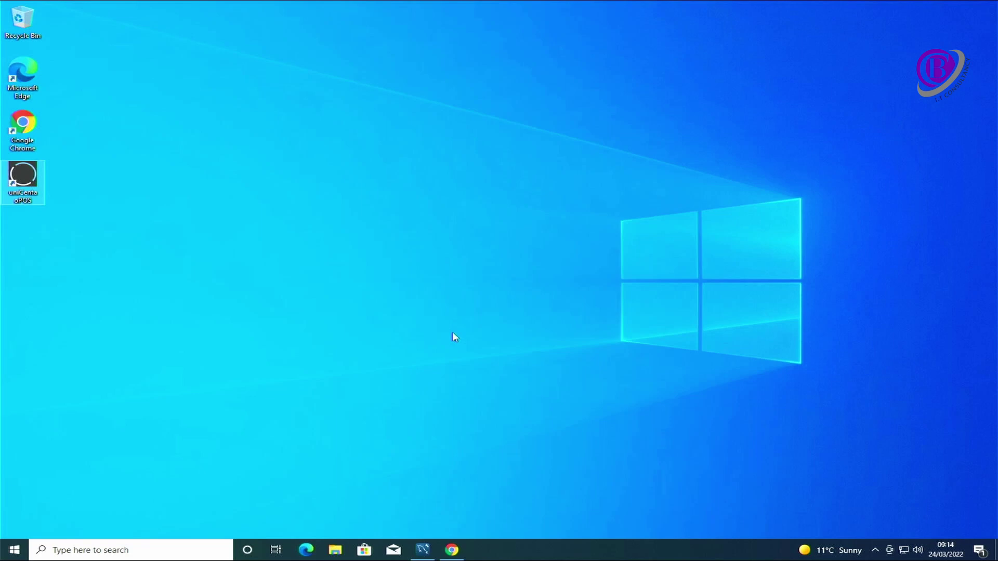
- In File Explorer, browse to C:\Program Files\Java\jre1.8.0_321
{"action": "key", "text": "super+e"}
{"action": "double_click", "coordinate": [337, 289]}
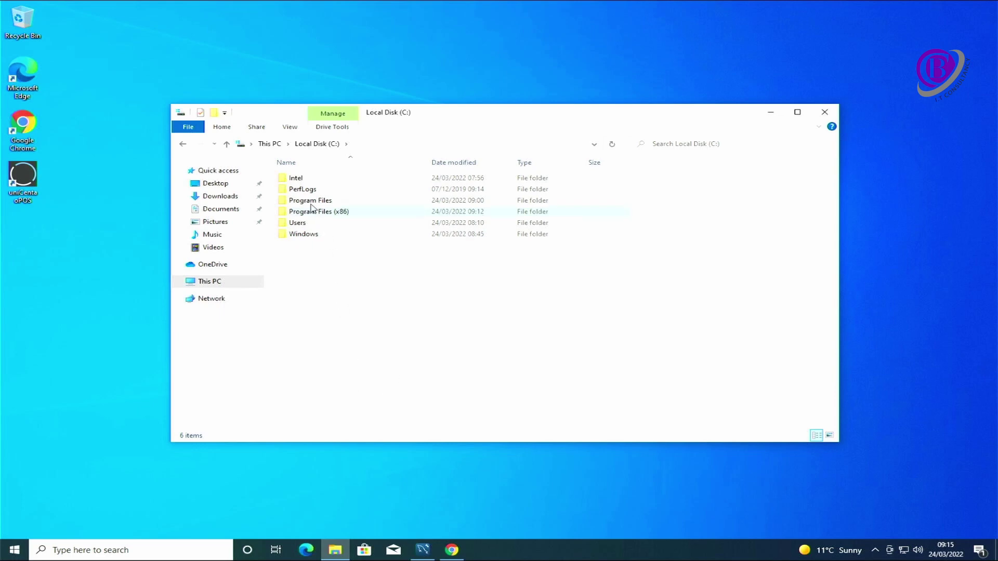
{"action": "mouse_move", "coordinate": [313, 200]}
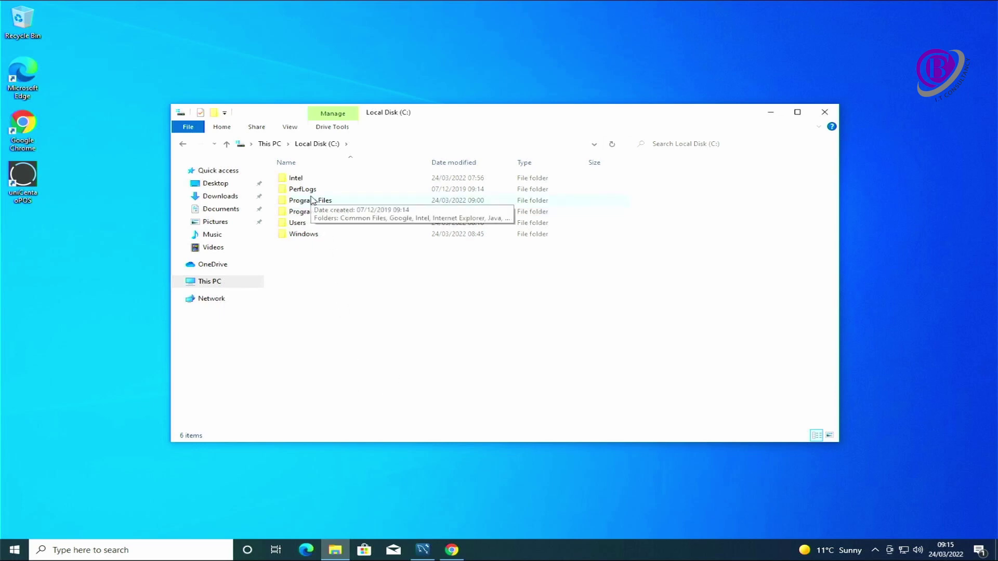
{"action": "double_click", "coordinate": [313, 200]}
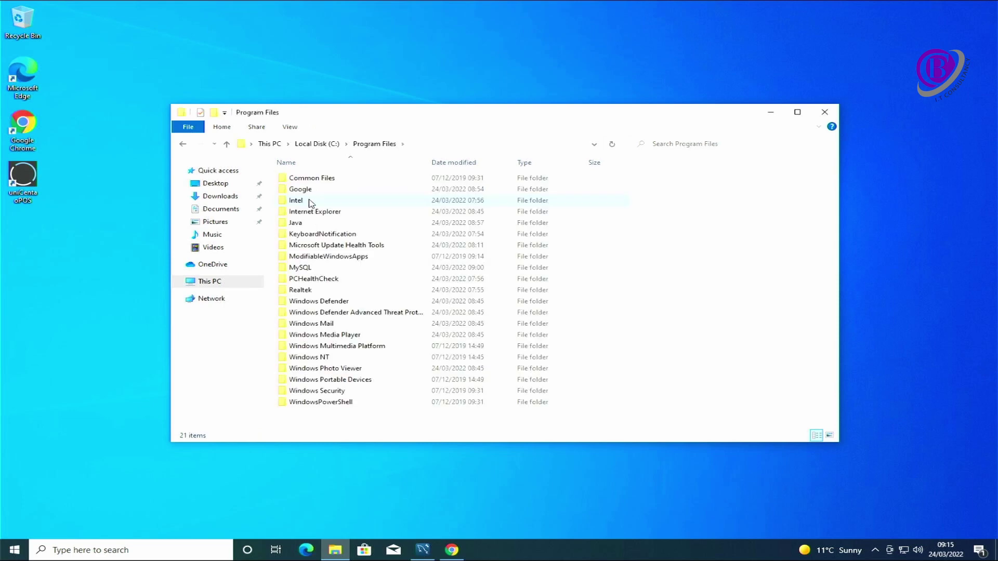
{"action": "double_click", "coordinate": [311, 224]}
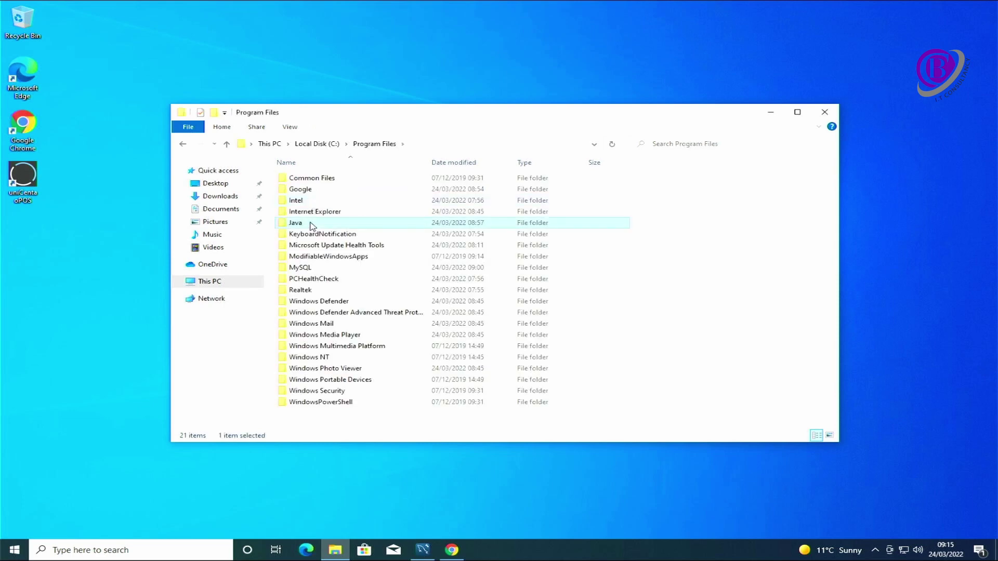
{"action": "double_click", "coordinate": [306, 181]}
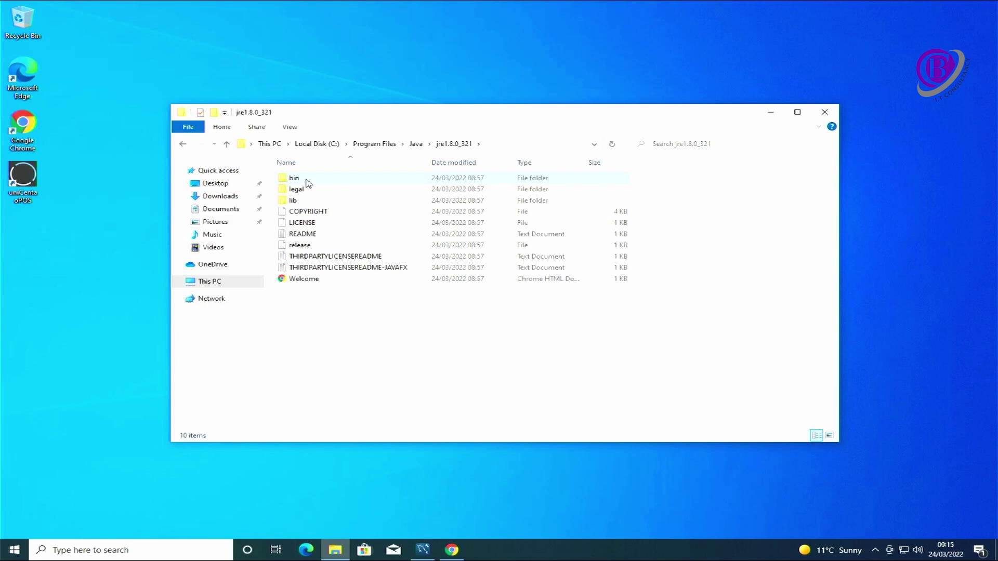
- Open lib\security and select the java.security file
{"action": "left_click", "coordinate": [296, 200]}
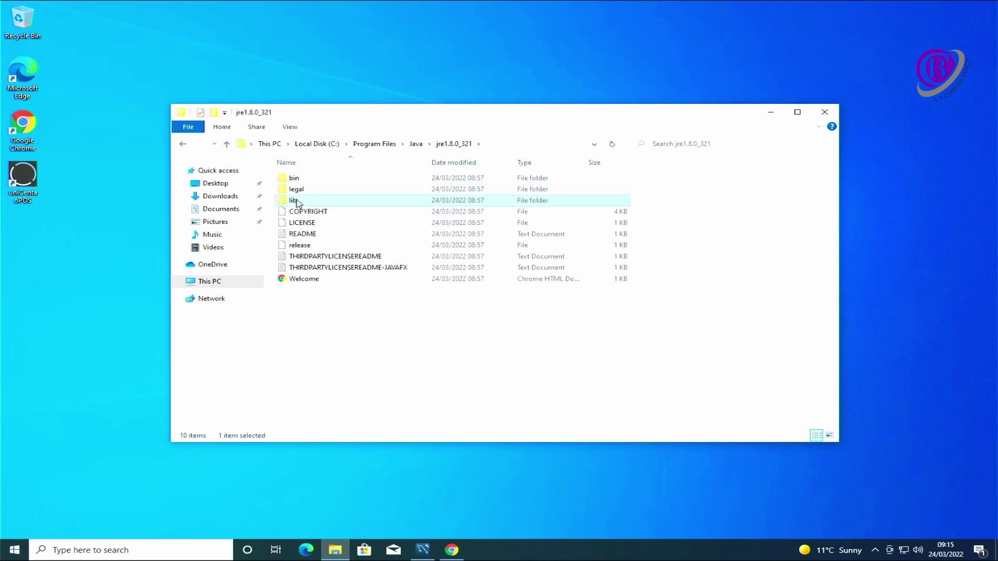
{"action": "double_click", "coordinate": [297, 201]}
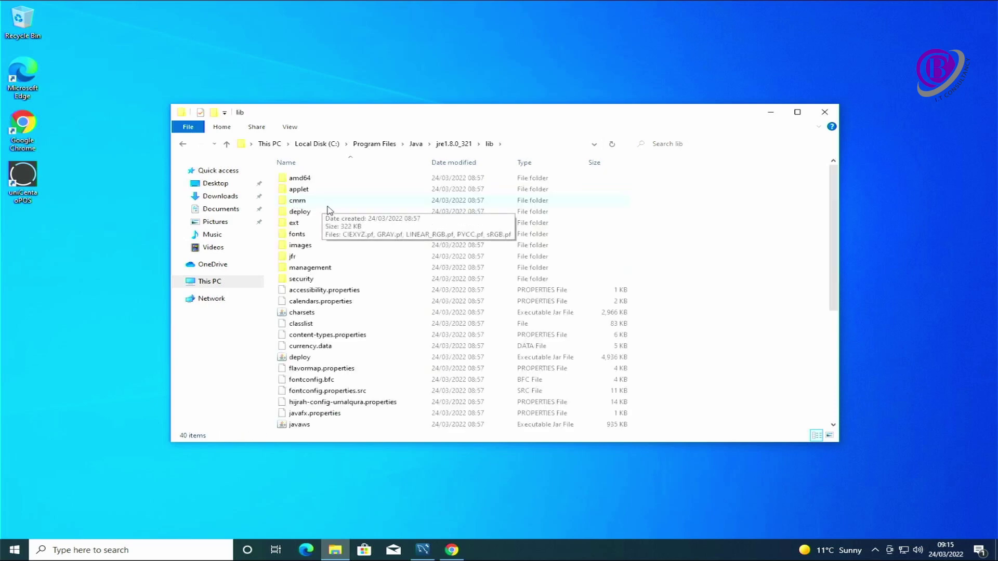
{"action": "double_click", "coordinate": [302, 280]}
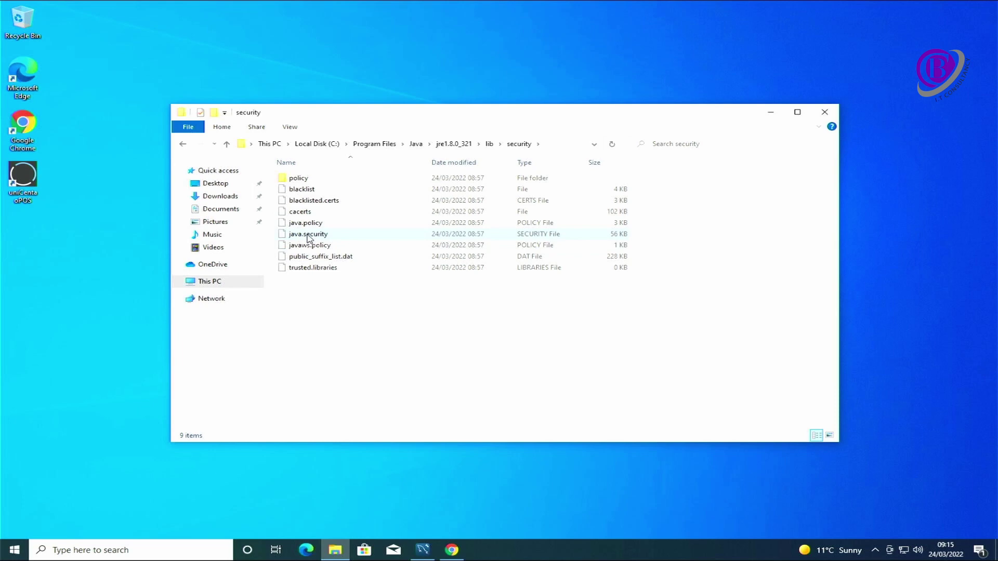
{"action": "left_click", "coordinate": [309, 238]}
{"action": "right_click", "coordinate": [309, 238]}
{"action": "key", "text": "Escape"}
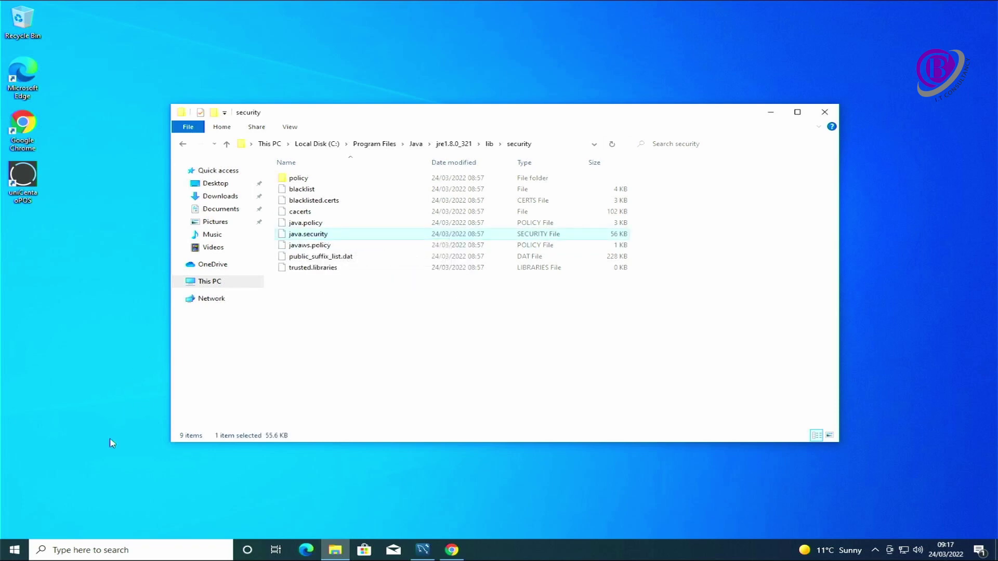
- Launch Notepad with administrator rights from an elevated Command Prompt running notepad.exe
{"action": "left_click", "coordinate": [14, 551]}
{"action": "type", "text": "cmd"}
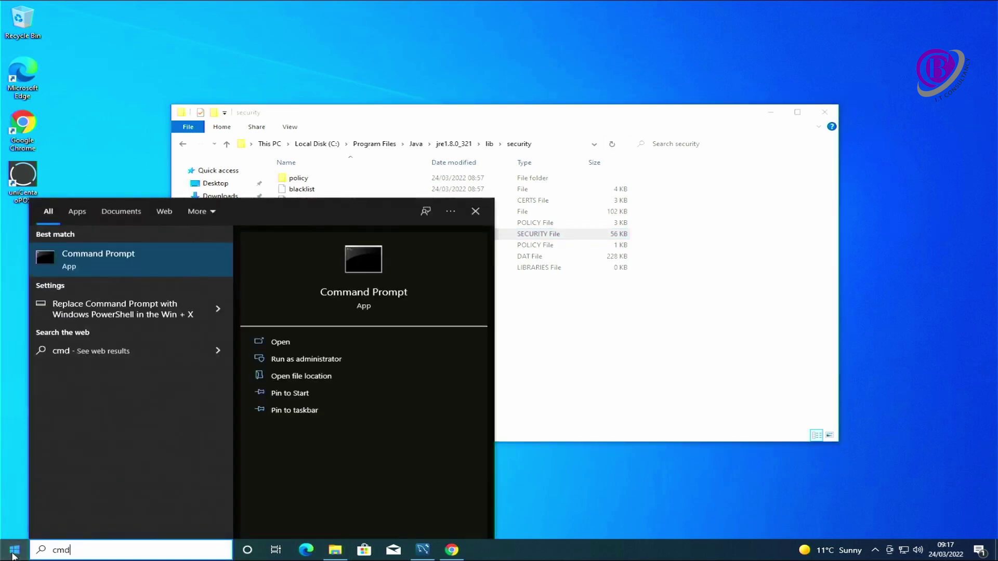
{"action": "right_click", "coordinate": [80, 268]}
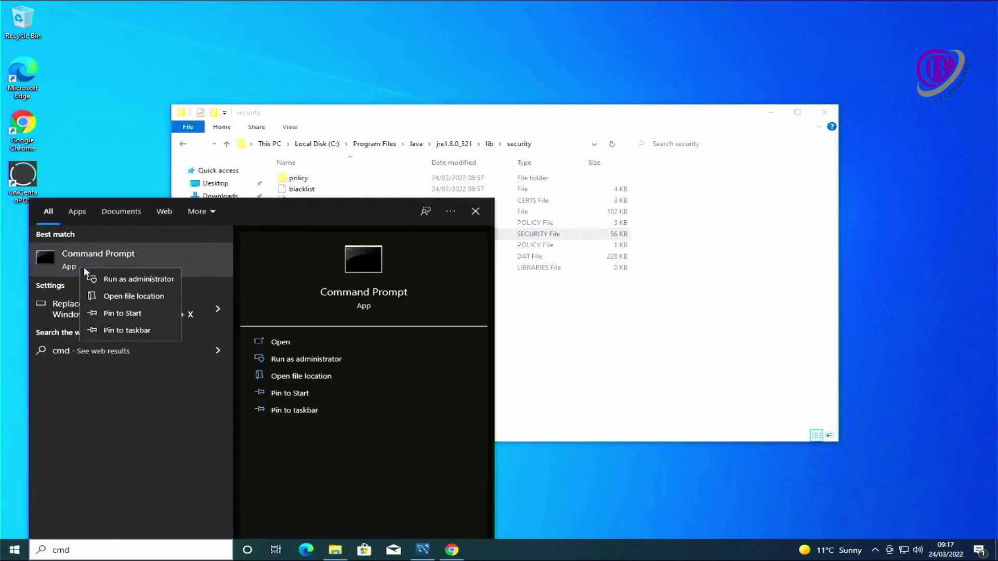
{"action": "left_click", "coordinate": [115, 280]}
{"action": "key", "text": "Left"}
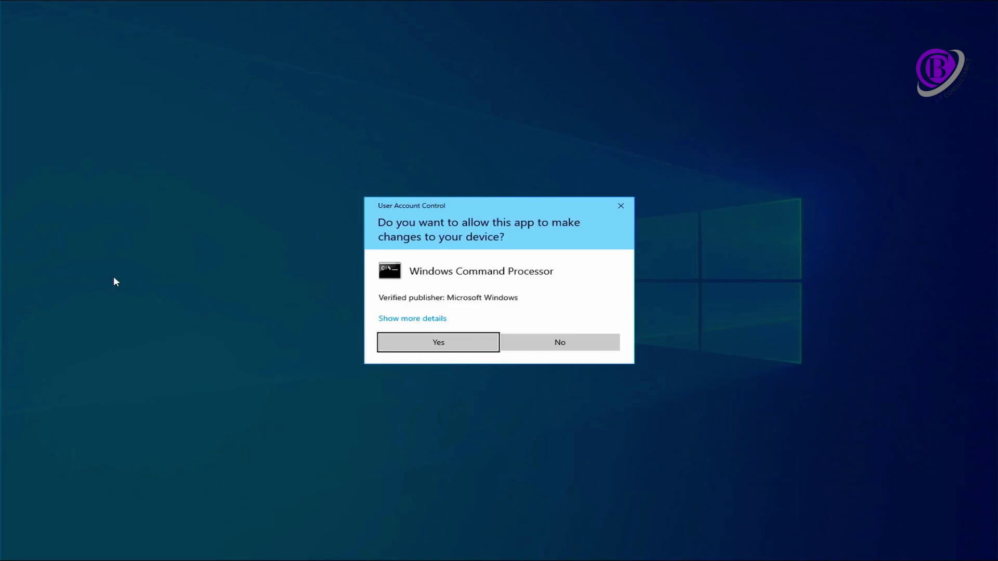
{"action": "key", "text": "Return"}
{"action": "type", "text": "not"}
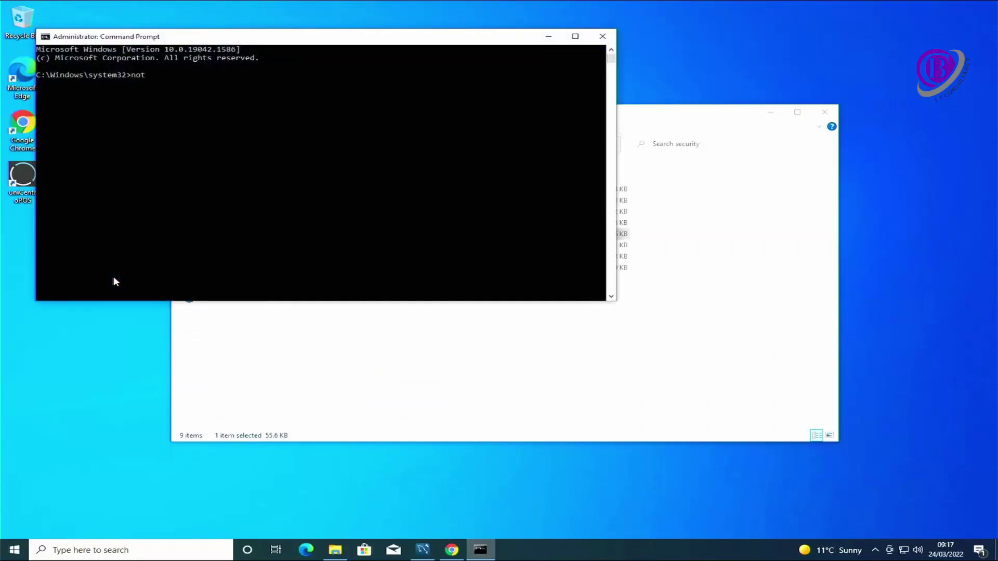
{"action": "type", "text": "epad.exe"}
{"action": "key", "text": "Return"}
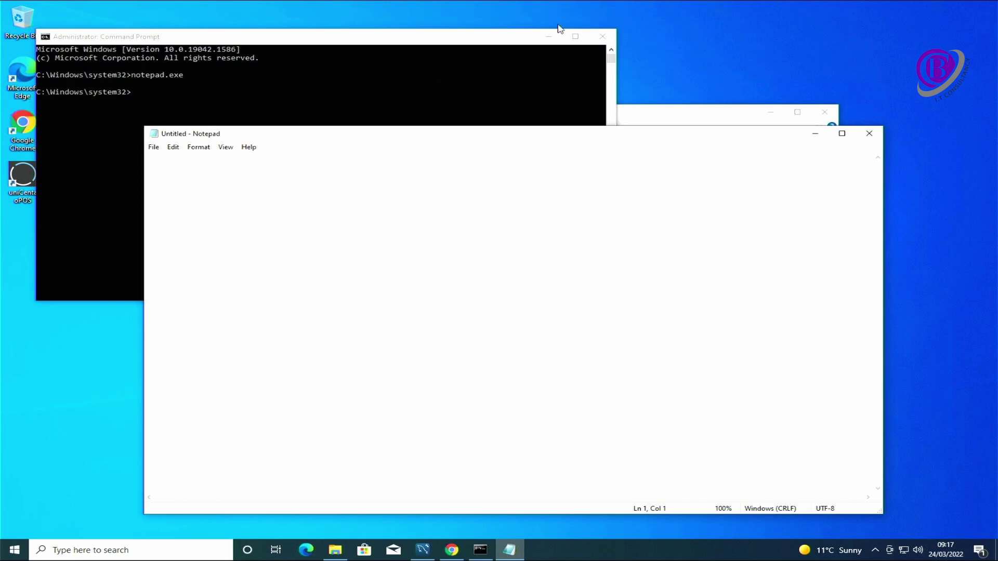
{"action": "left_click", "coordinate": [602, 36]}
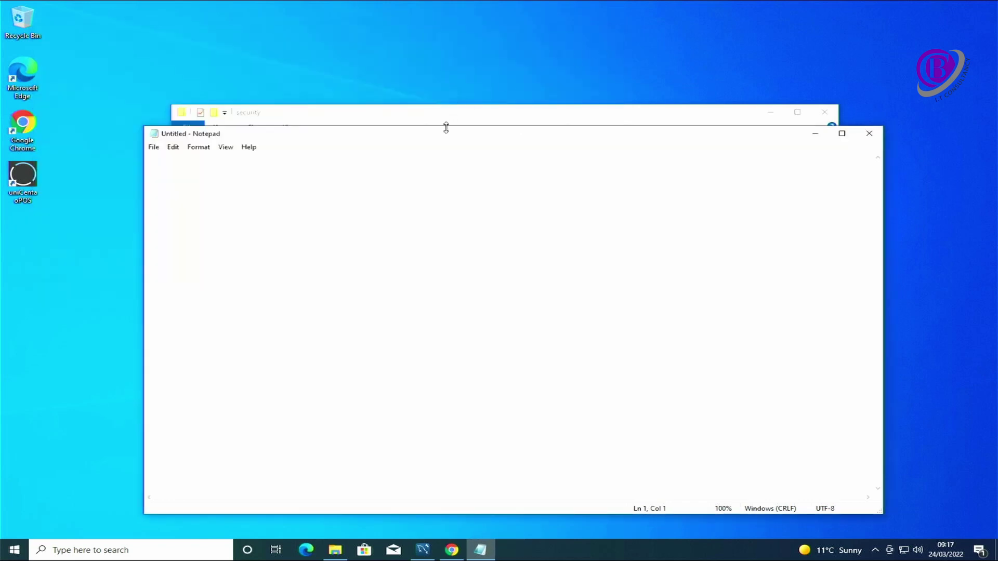
{"action": "left_click_drag", "start_coordinate": [444, 139], "coordinate": [459, 192]}
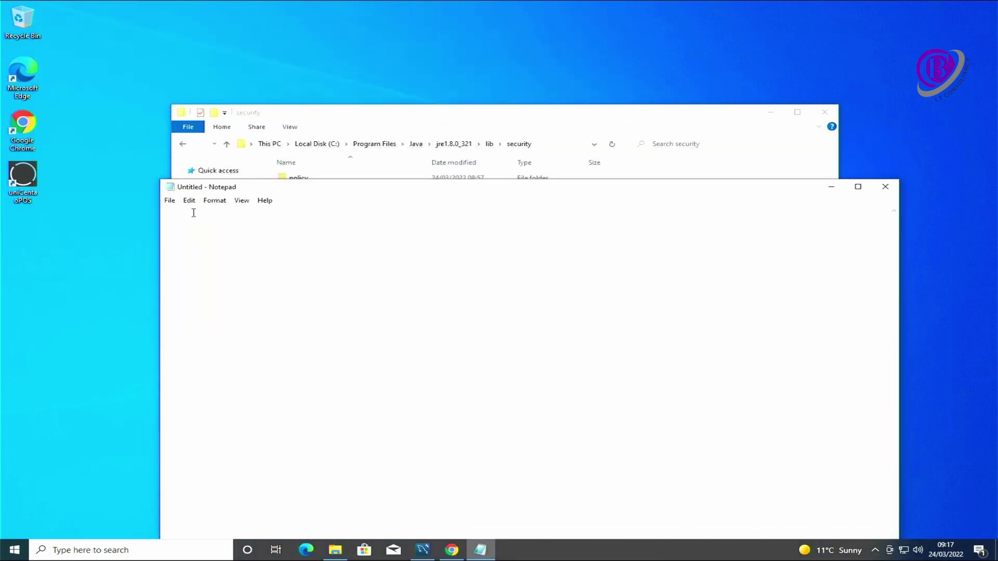
- Open java.security from C:\Program Files\Java\jre1.8.0_321\lib\security, showing All Files
{"action": "left_click", "coordinate": [173, 202]}
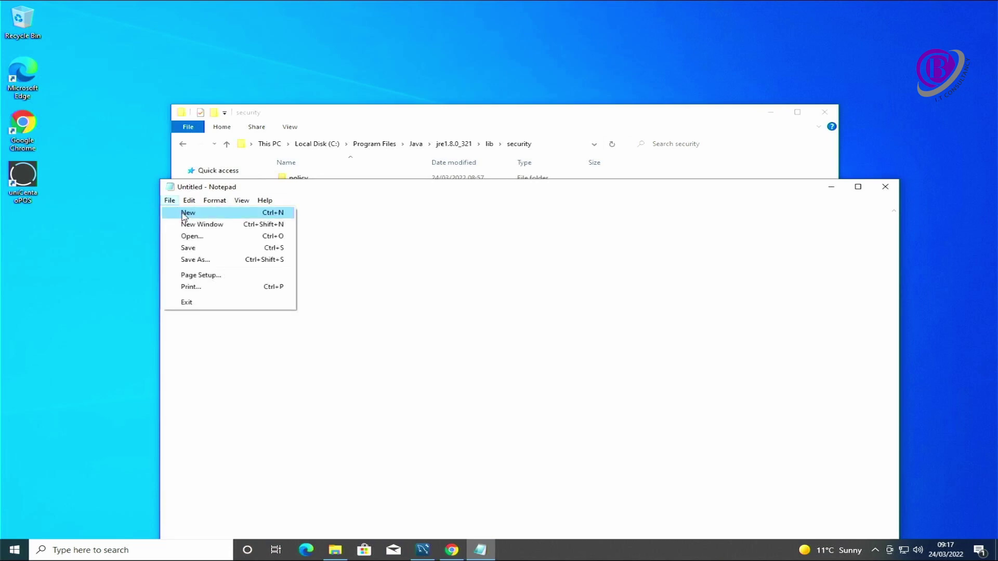
{"action": "left_click", "coordinate": [195, 235]}
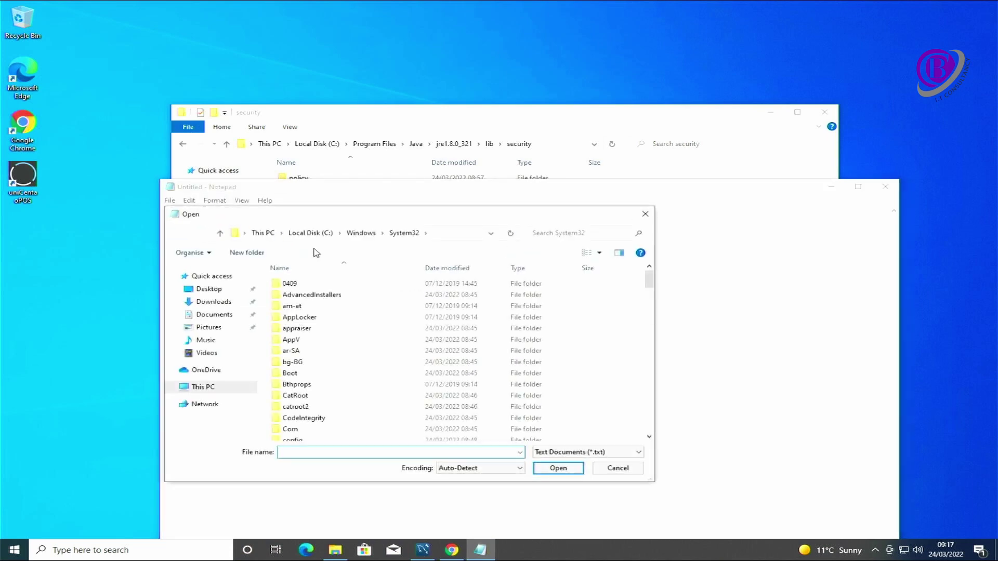
{"action": "left_click", "coordinate": [301, 233]}
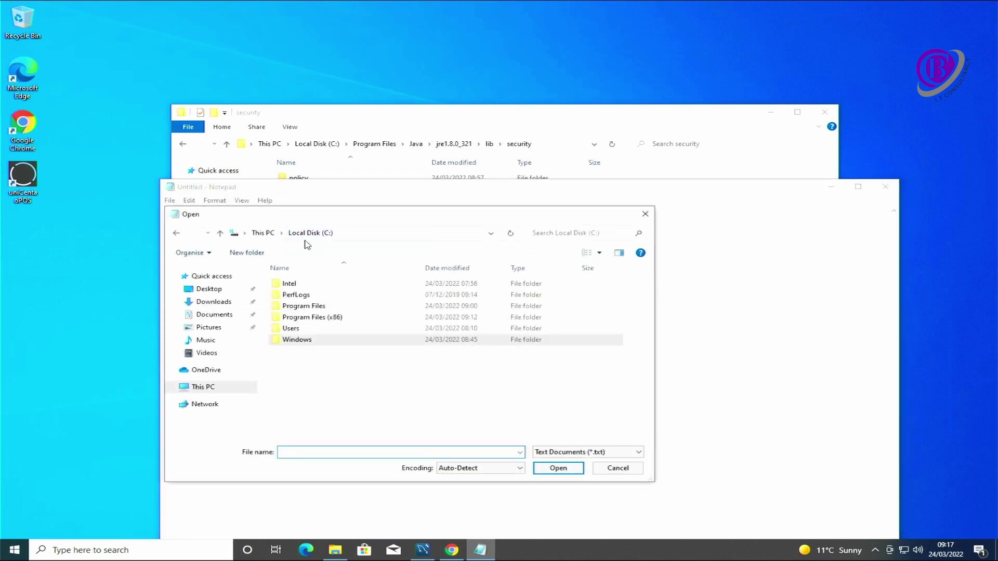
{"action": "double_click", "coordinate": [311, 307]}
{"action": "double_click", "coordinate": [312, 330]}
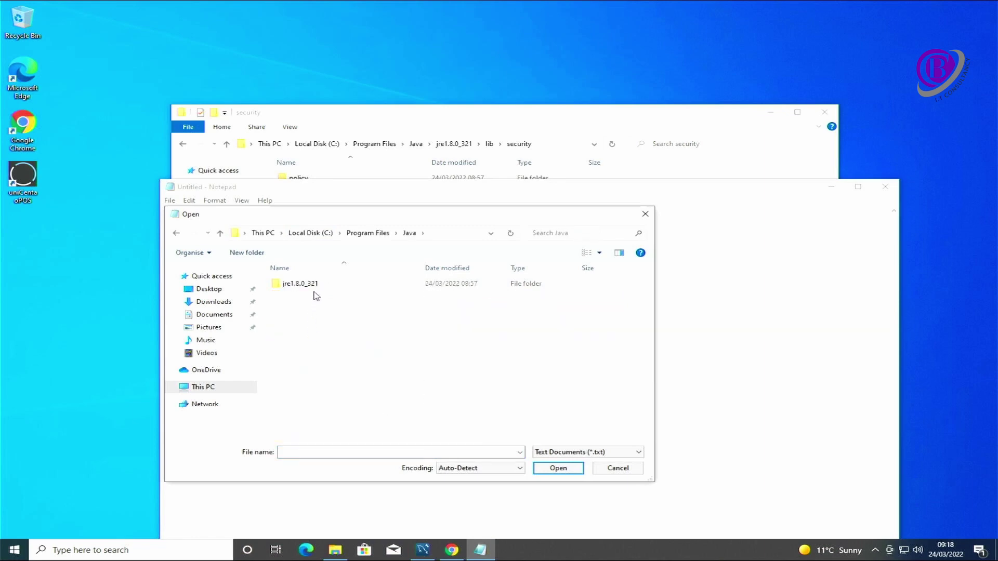
{"action": "double_click", "coordinate": [314, 293]}
{"action": "double_click", "coordinate": [297, 306]}
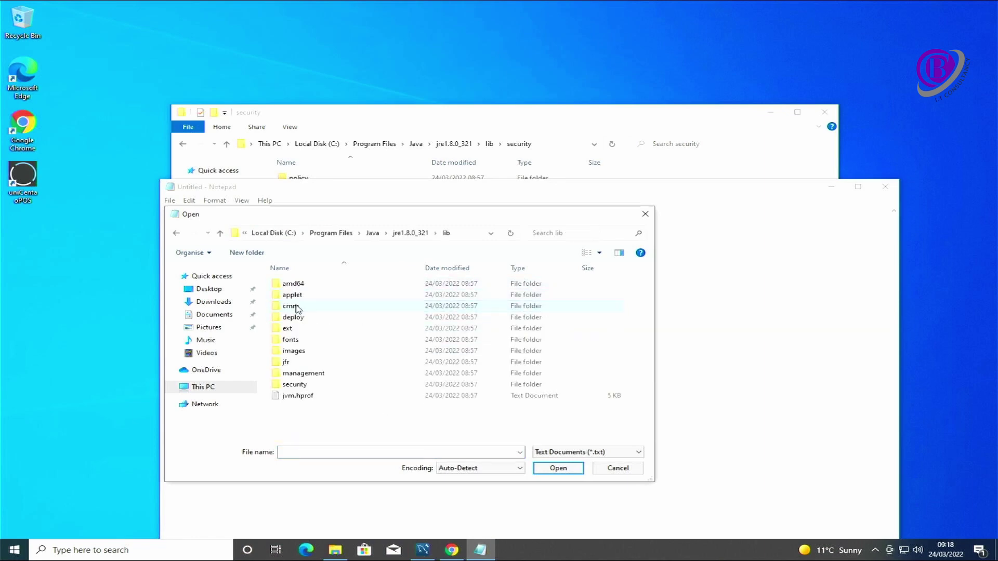
{"action": "double_click", "coordinate": [294, 384]}
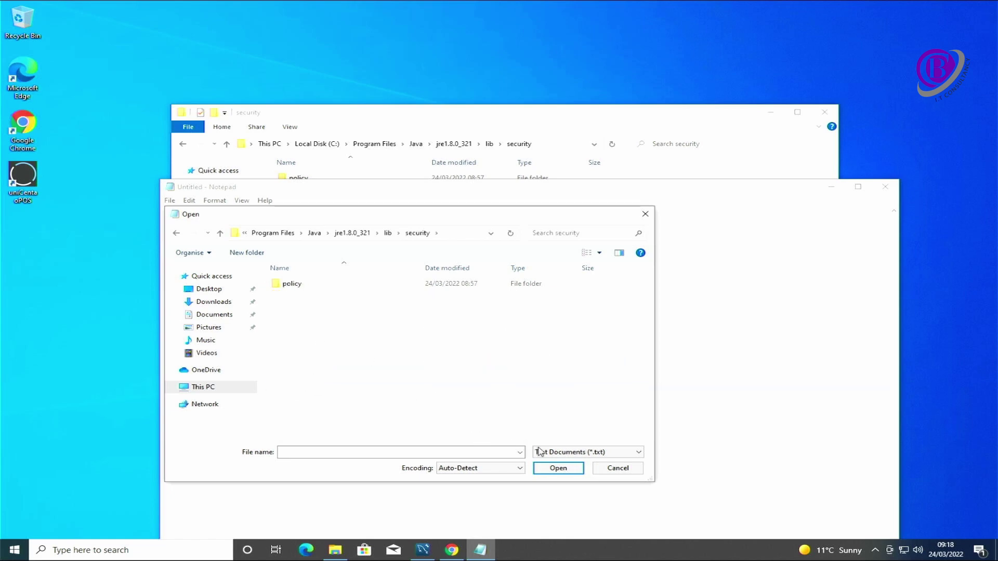
{"action": "left_click", "coordinate": [581, 454]}
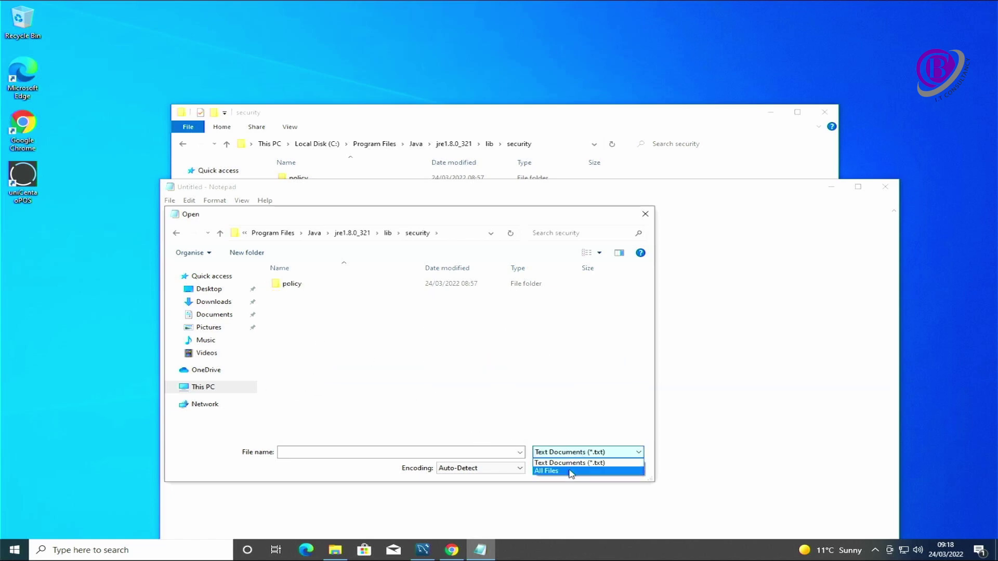
{"action": "left_click", "coordinate": [576, 470]}
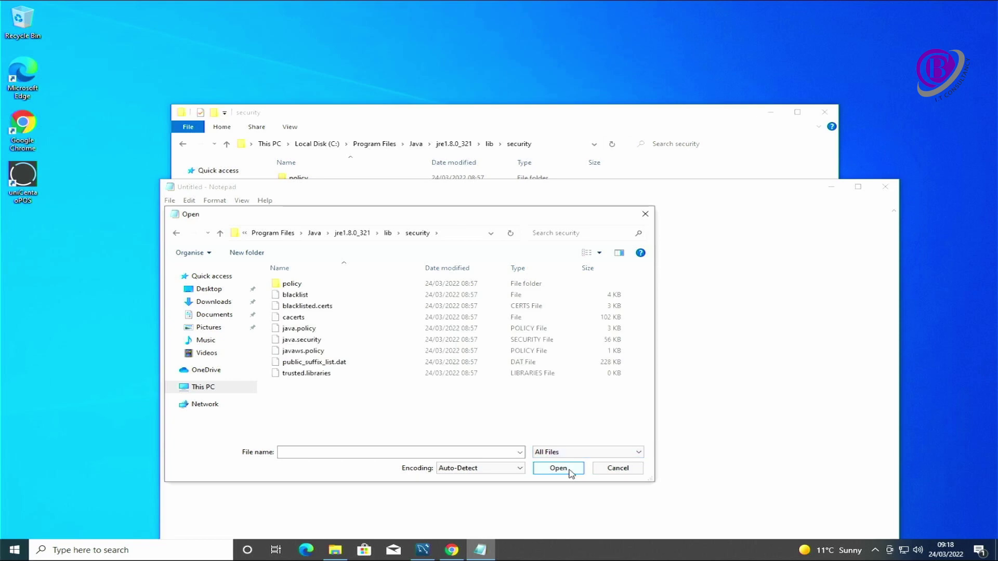
{"action": "left_click", "coordinate": [306, 342]}
{"action": "left_click", "coordinate": [560, 473]}
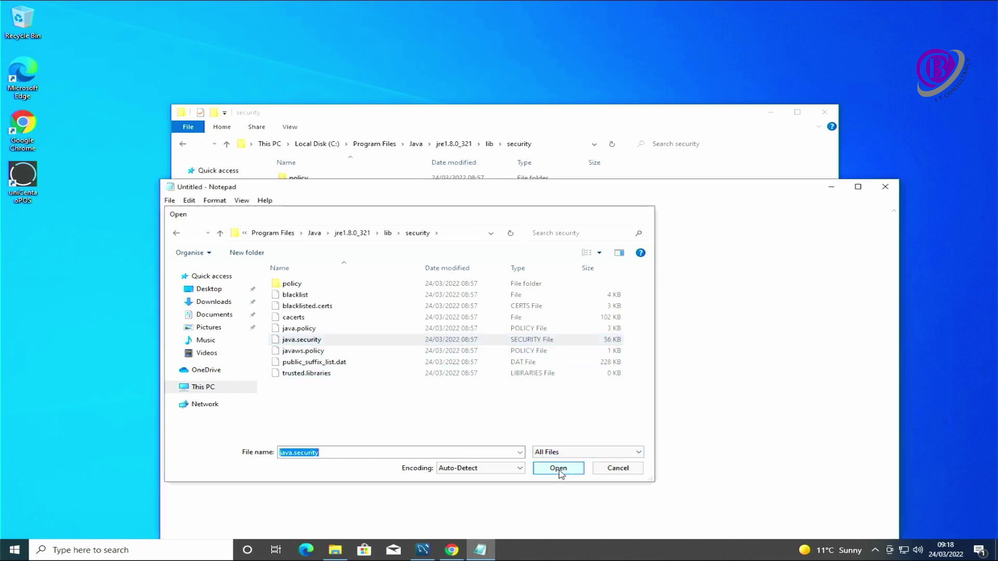
- Maximize Notepad and find the jdk.tls.disabledAlgorithms setting line
{"action": "double_click", "coordinate": [583, 189]}
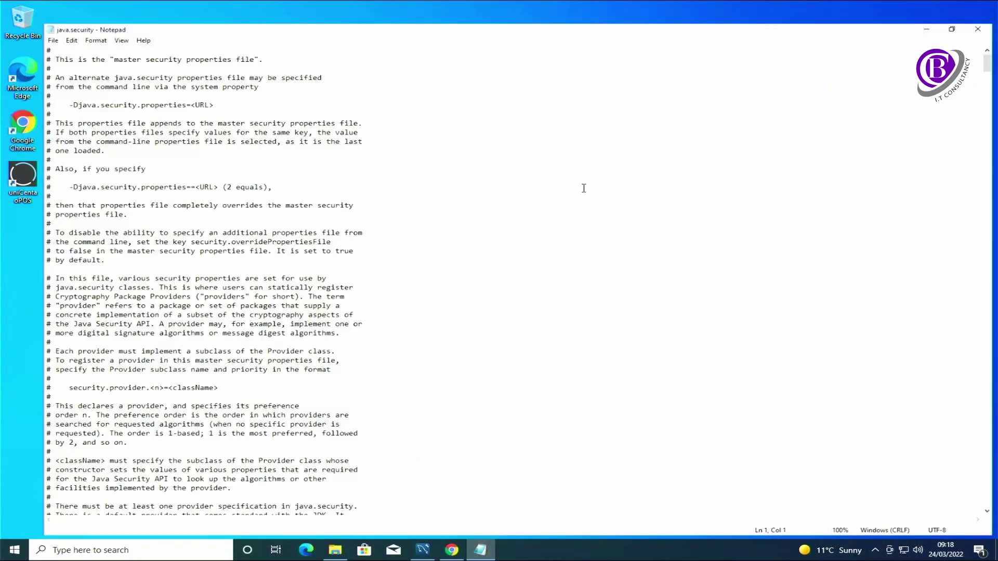
{"action": "left_click", "coordinate": [299, 297]}
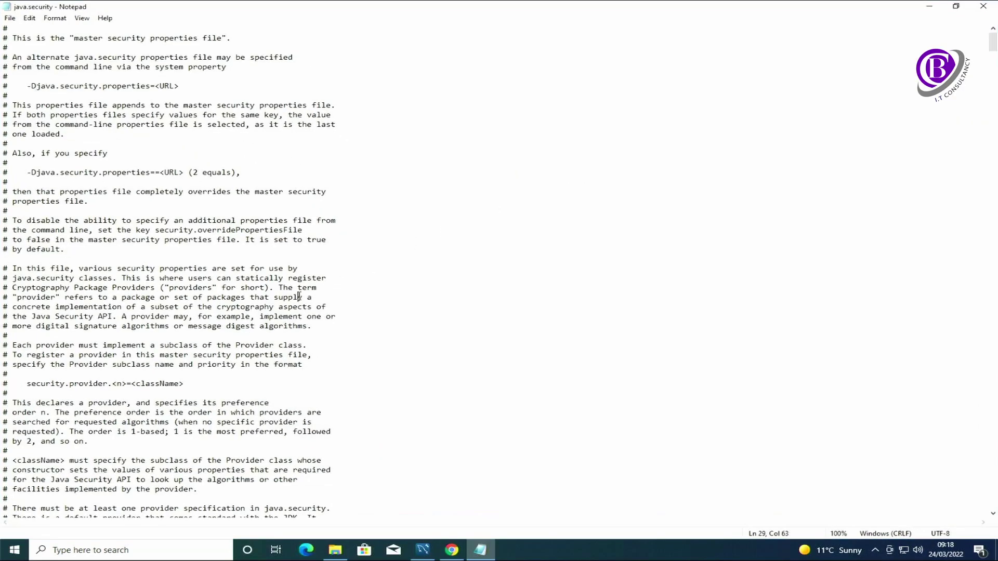
{"action": "key", "text": "ctrl+f"}
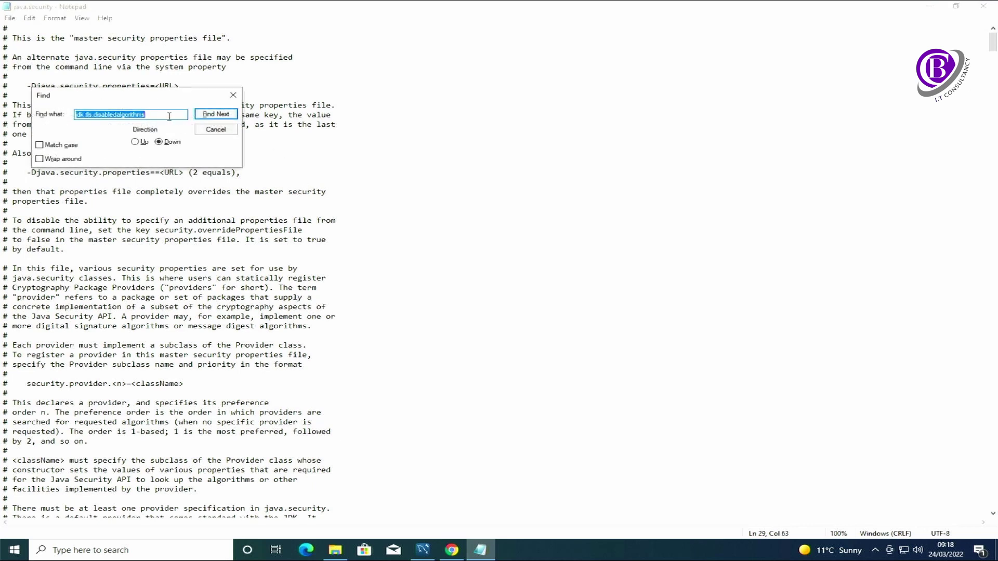
{"action": "left_click", "coordinate": [169, 117]}
{"action": "left_click", "coordinate": [208, 119]}
{"action": "left_click", "coordinate": [207, 119]}
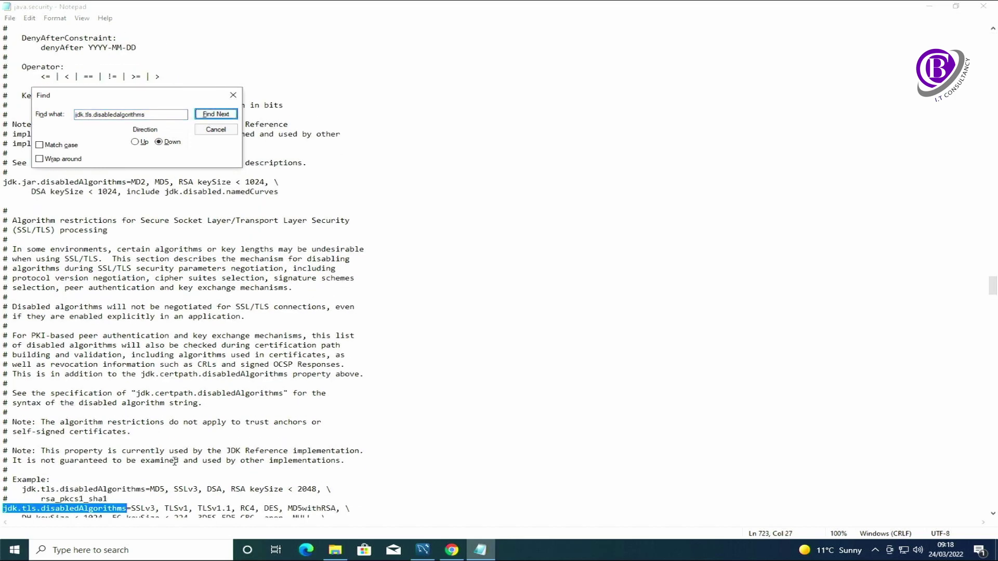
- Remove TLSv1 and TLSv1.1 from disabledAlgorithms, save java.security, and close Notepad
{"action": "left_click_drag", "start_coordinate": [236, 509], "coordinate": [165, 508]}
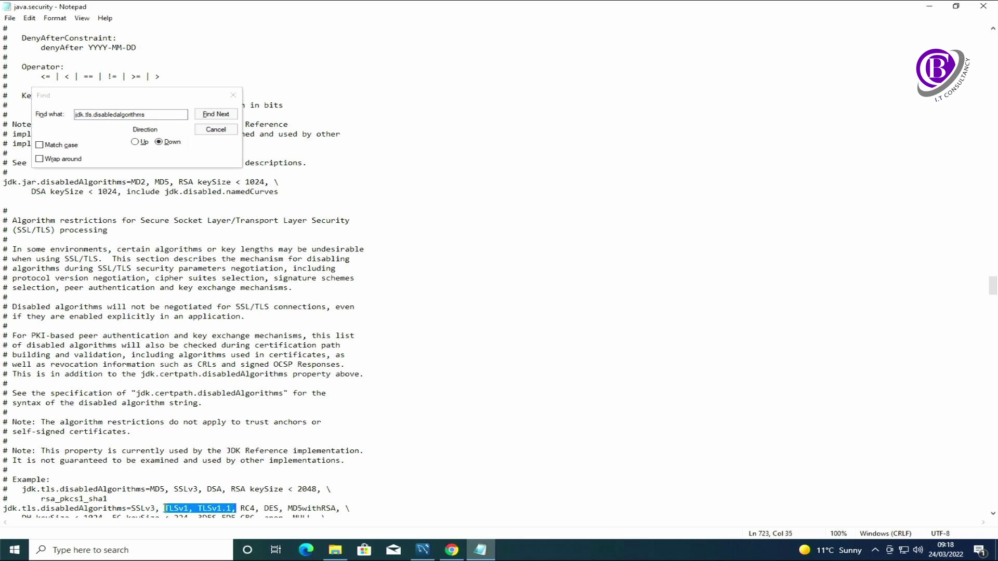
{"action": "key", "text": "Delete"}
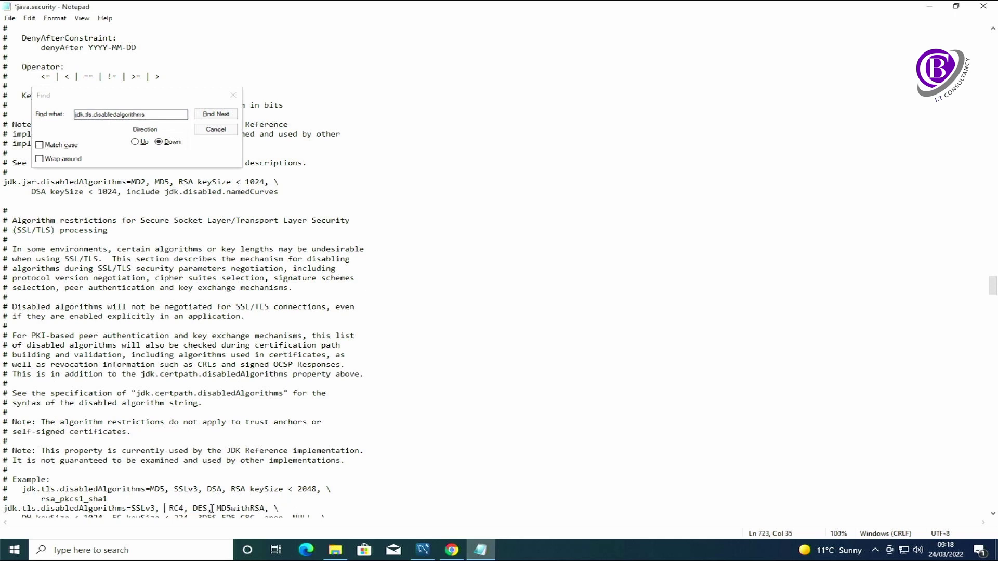
{"action": "key", "text": "Delete"}
{"action": "key", "text": "ctrl+s"}
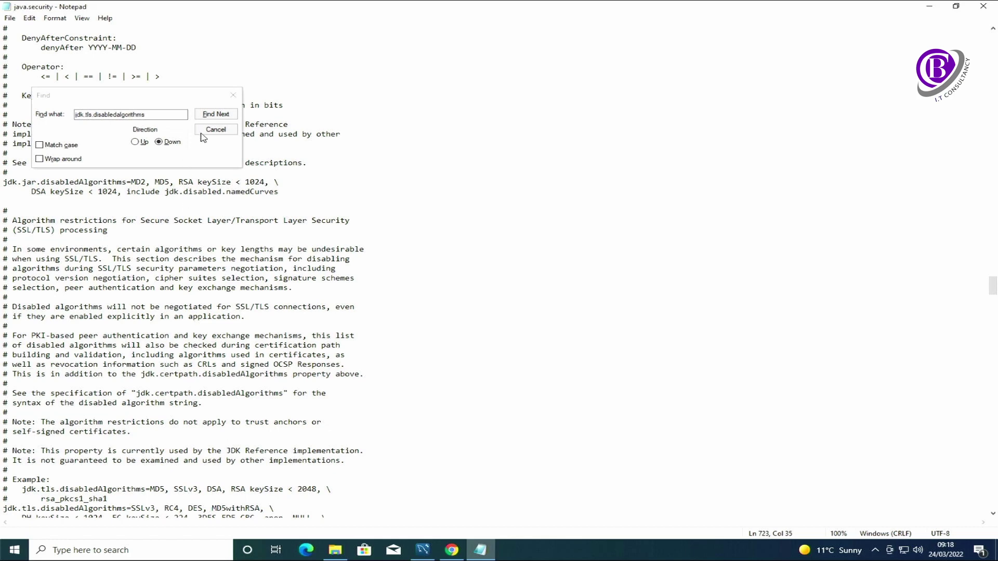
{"action": "left_click", "coordinate": [208, 129]}
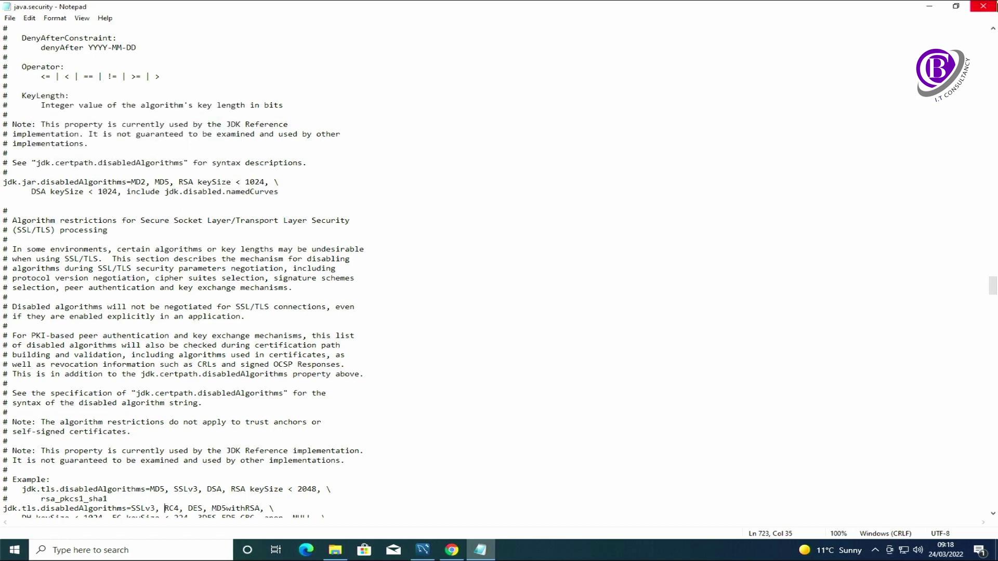
{"action": "left_click", "coordinate": [991, 9]}
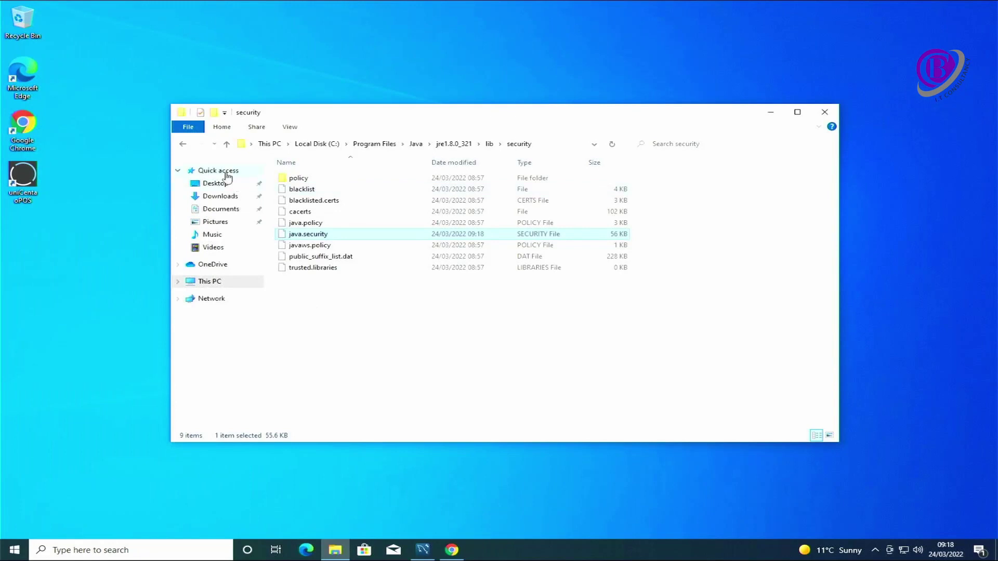
- Launch uniCenta oPOS, dismiss the connection errors, and show the database connection settings
{"action": "double_click", "coordinate": [23, 178]}
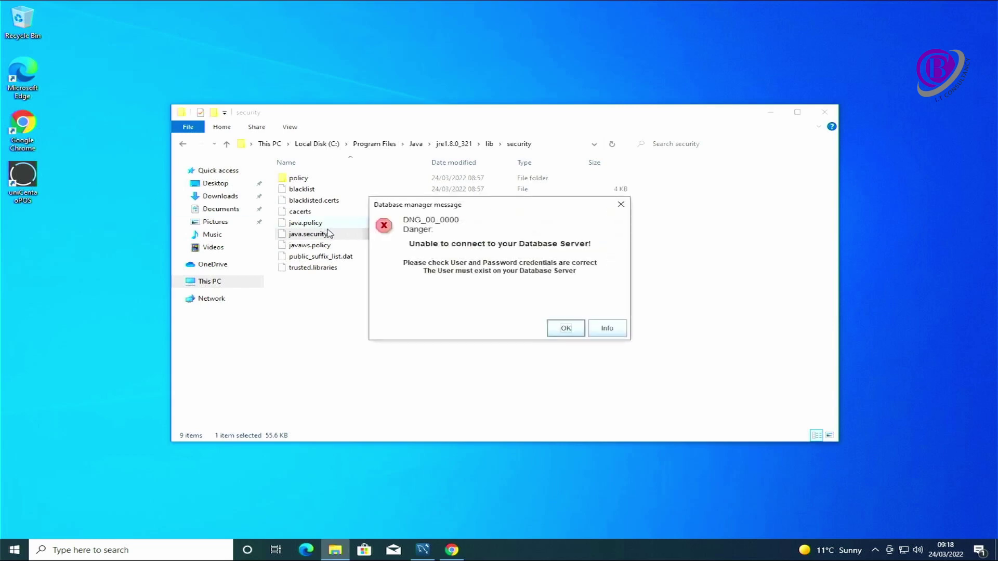
{"action": "left_click", "coordinate": [566, 331]}
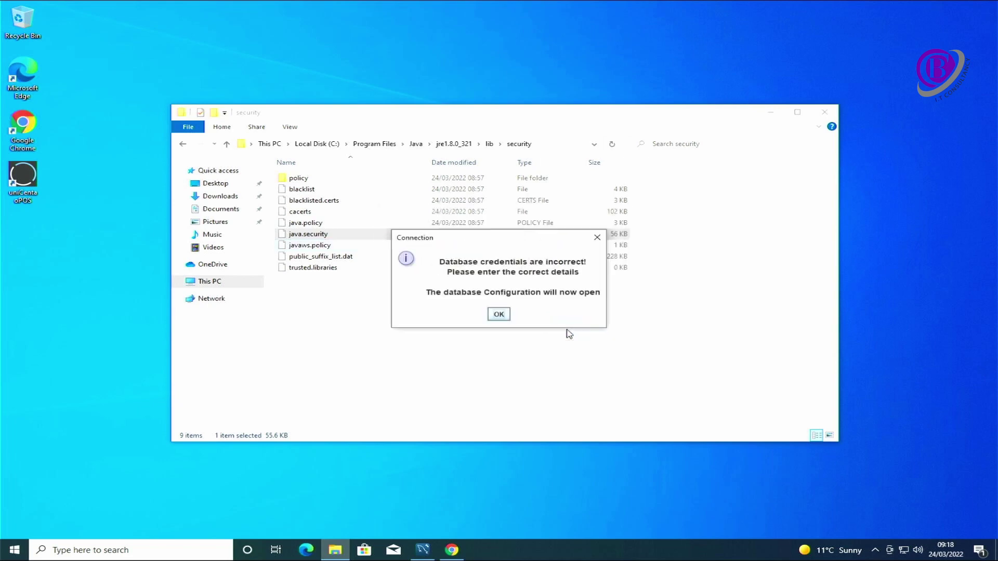
{"action": "left_click", "coordinate": [499, 315]}
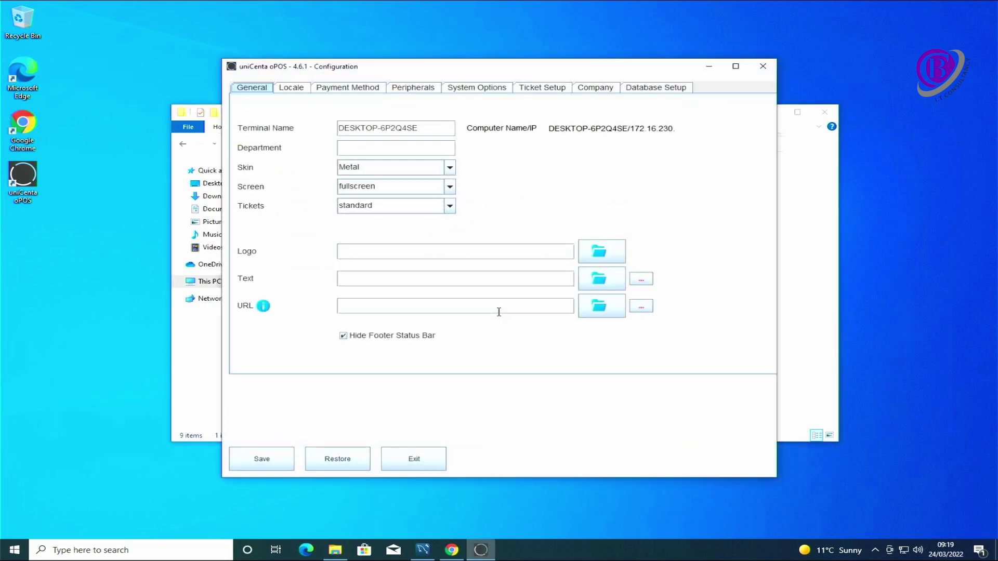
{"action": "left_click", "coordinate": [663, 87]}
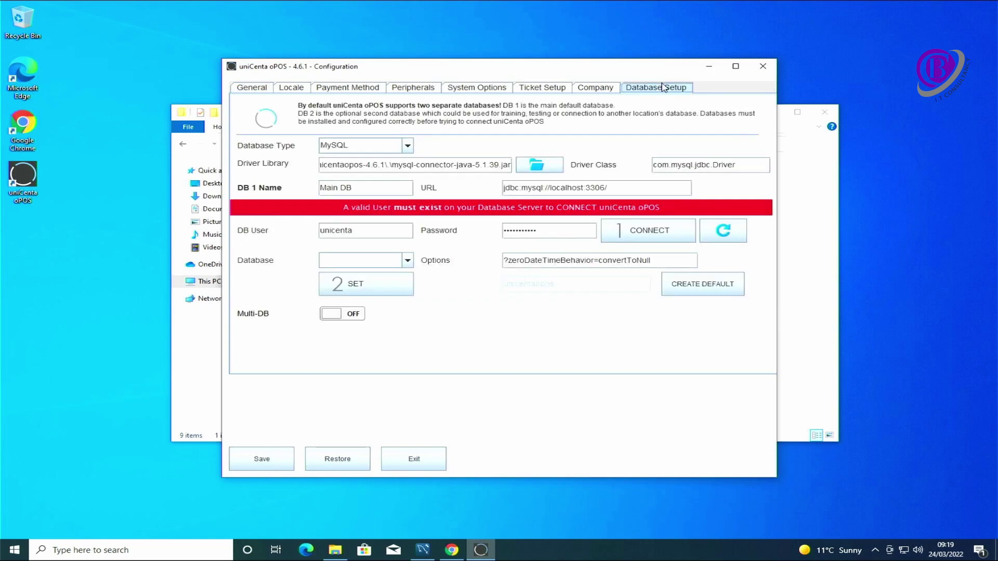
- Test the MySQL connection and check the listed databases without changing the selection
{"action": "left_click", "coordinate": [654, 234]}
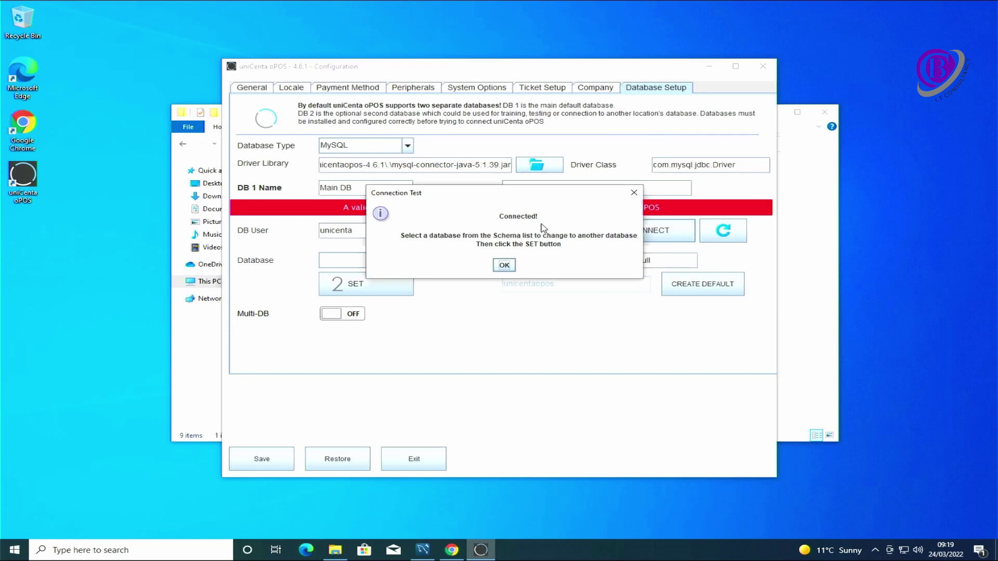
{"action": "left_click", "coordinate": [505, 265]}
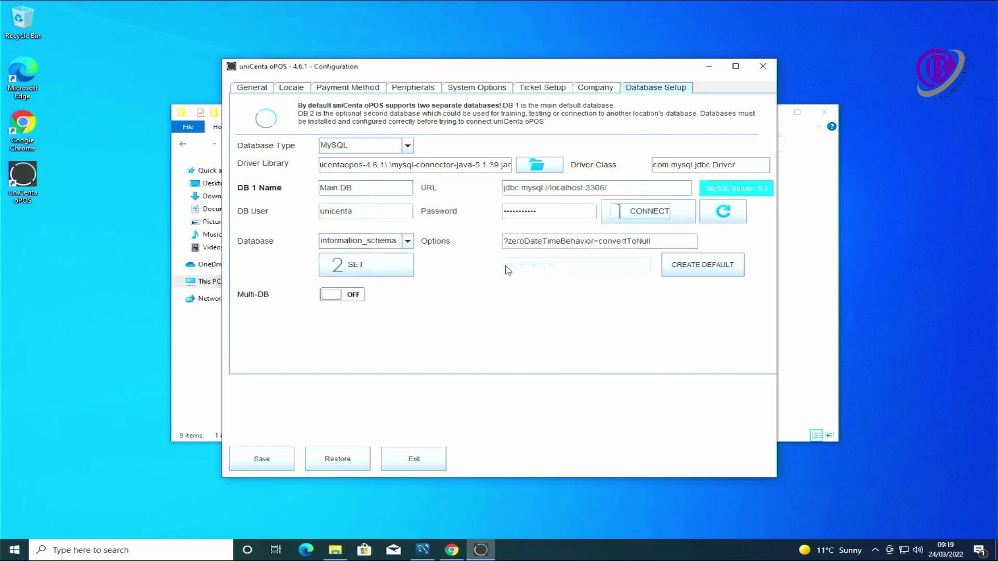
{"action": "left_click", "coordinate": [409, 241]}
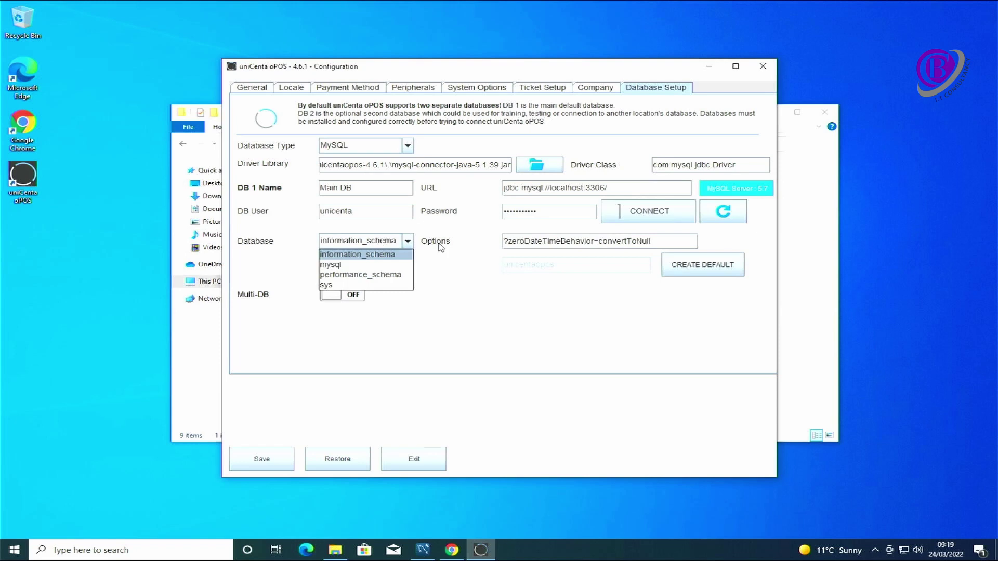
{"action": "left_click", "coordinate": [462, 270]}
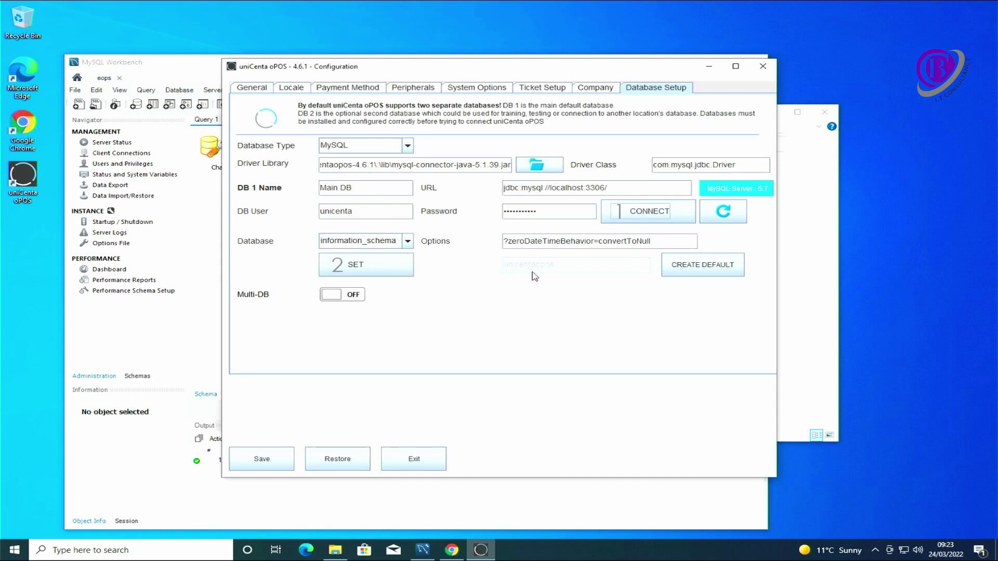
- Create the default unicentaopos database and save the configuration
{"action": "left_click", "coordinate": [692, 270]}
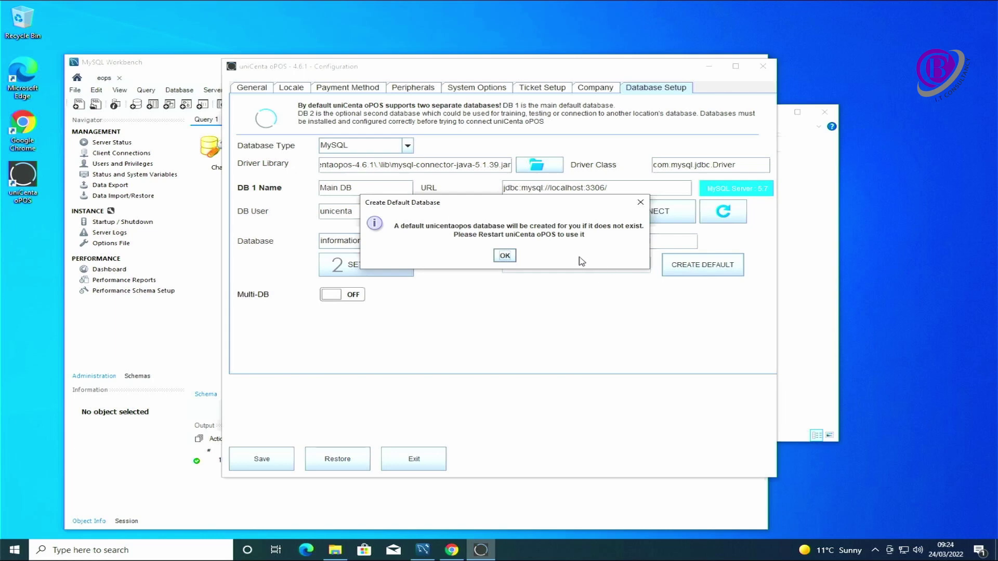
{"action": "left_click", "coordinate": [505, 256]}
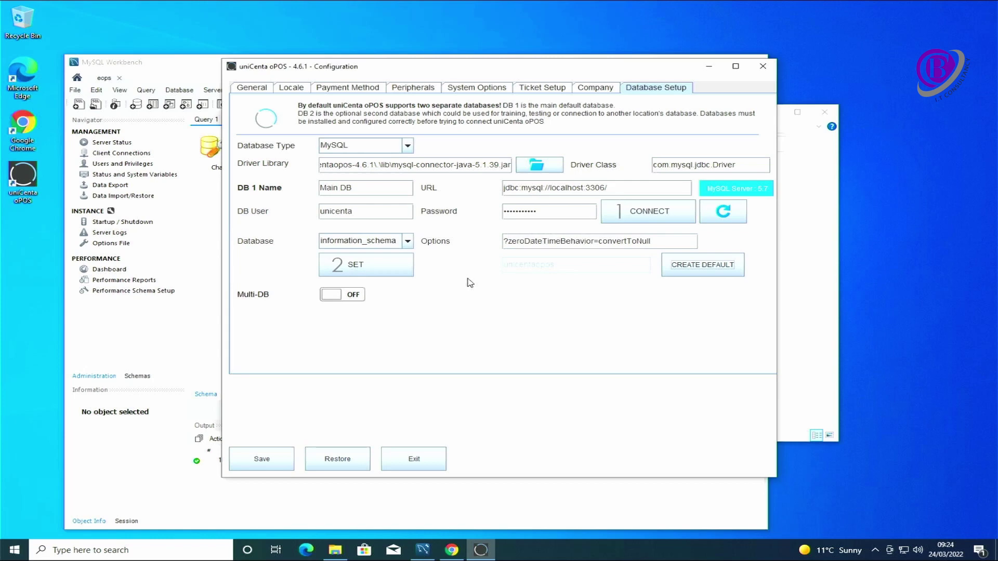
{"action": "left_click", "coordinate": [269, 465]}
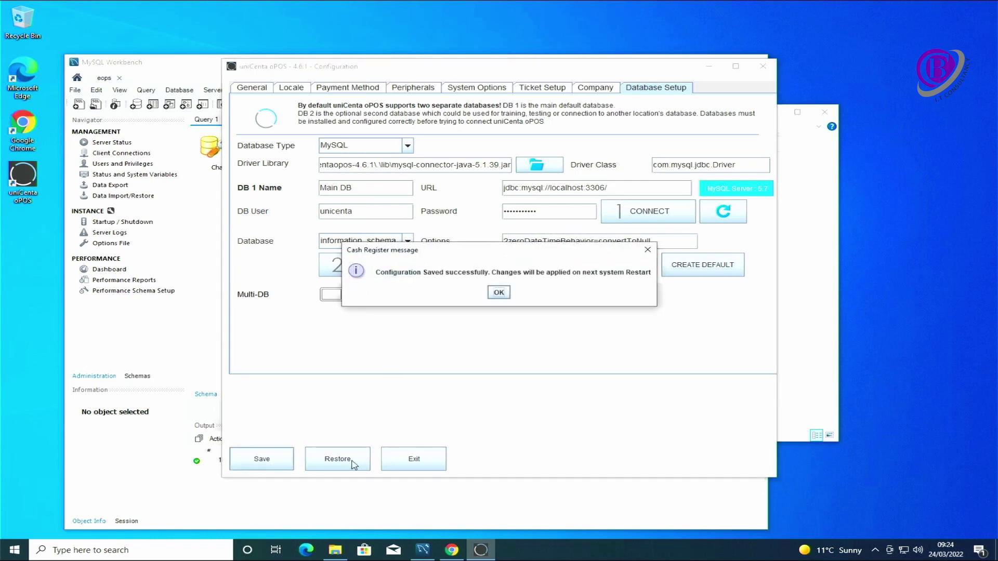
{"action": "left_click", "coordinate": [498, 292]}
- Set unicentaopos as the database, save the configuration, and exit it
{"action": "left_click", "coordinate": [408, 241]}
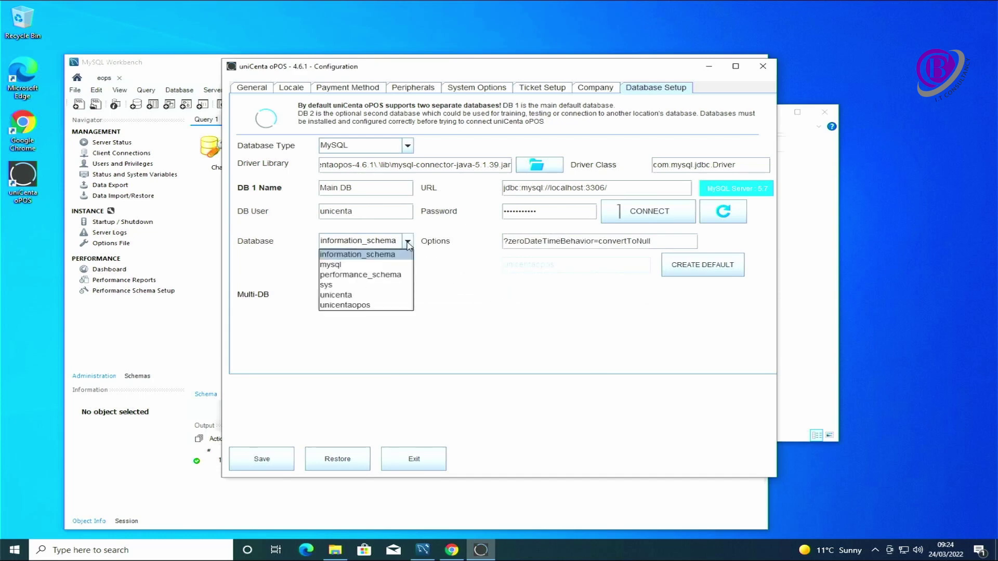
{"action": "left_click", "coordinate": [368, 306]}
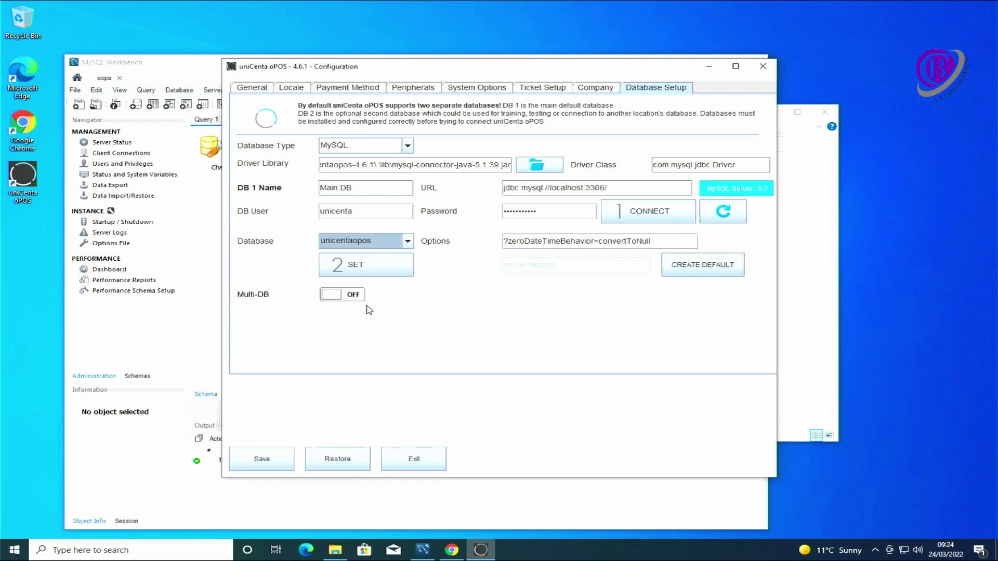
{"action": "left_click", "coordinate": [364, 272]}
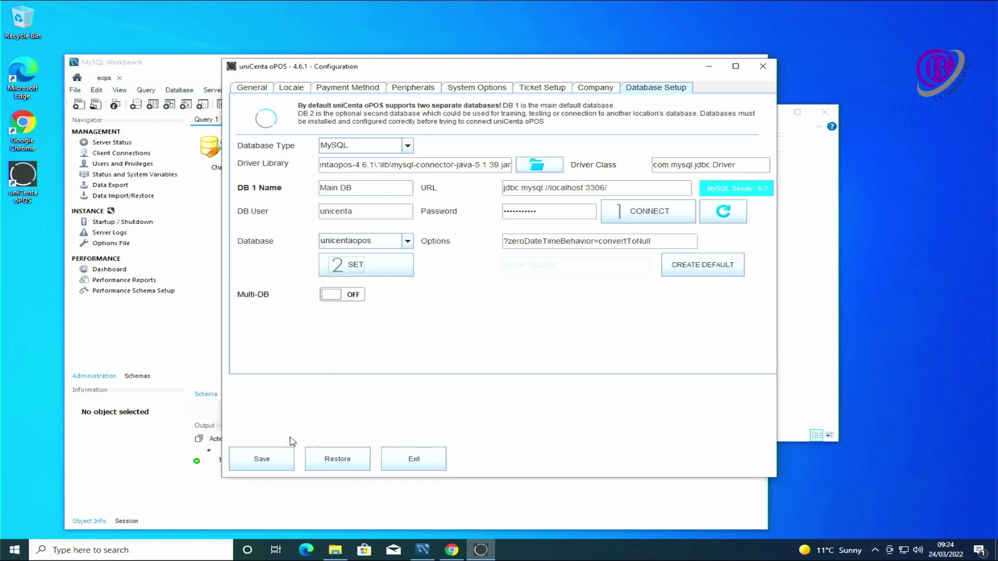
{"action": "left_click", "coordinate": [270, 460]}
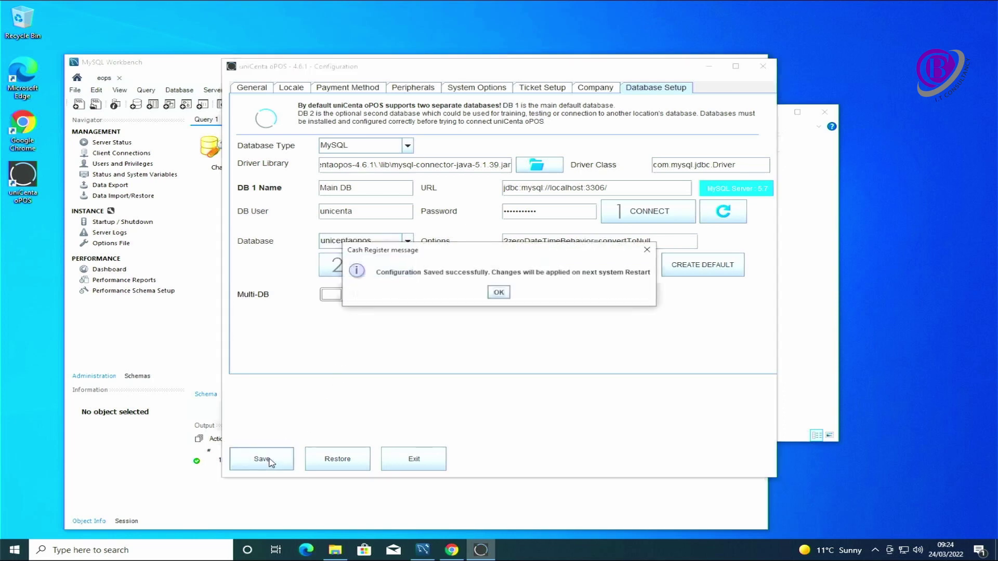
{"action": "left_click", "coordinate": [499, 294]}
{"action": "left_click", "coordinate": [423, 462]}
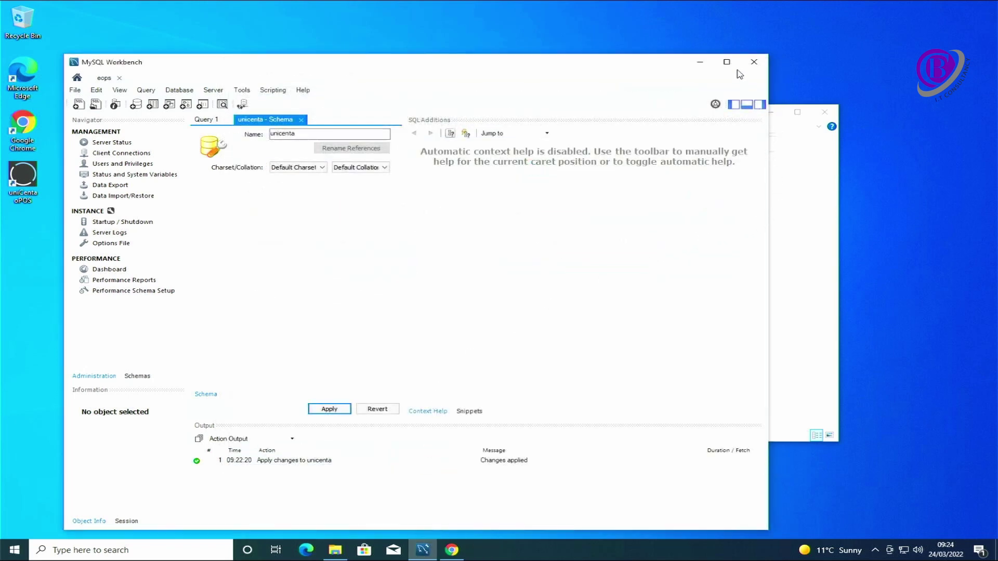
- Close MySQL Workbench and the Java security folder, then relaunch uniCenta oPOS
{"action": "left_click", "coordinate": [754, 61]}
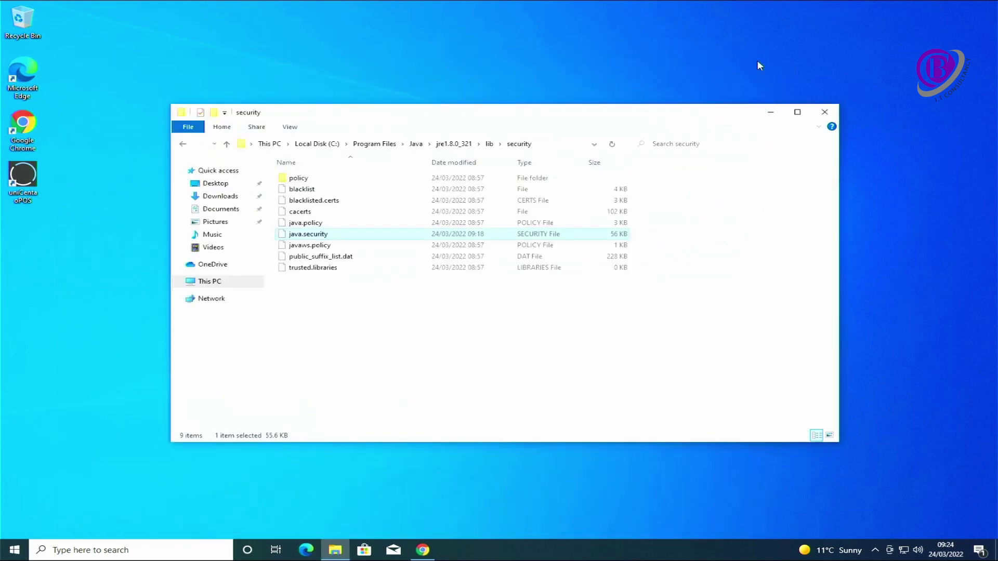
{"action": "left_click", "coordinate": [825, 112]}
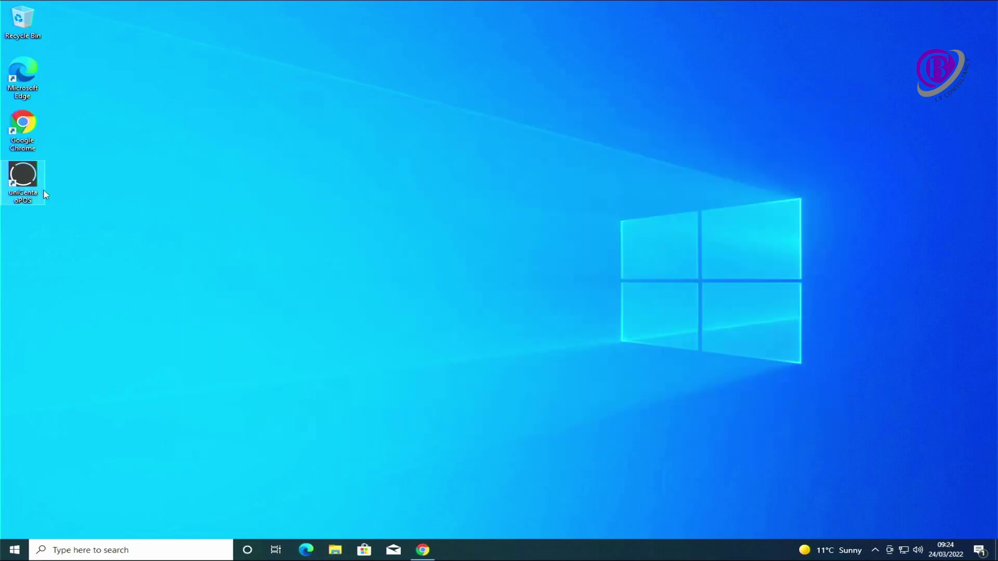
{"action": "double_click", "coordinate": [23, 177]}
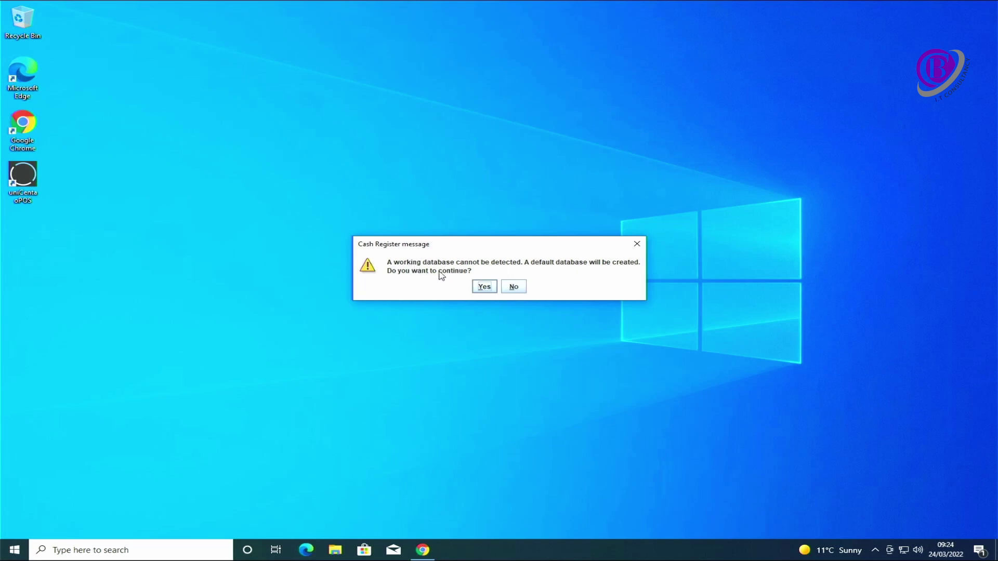
- Accept the default database and allow Java through the firewall on private and public networks
{"action": "left_click", "coordinate": [485, 287]}
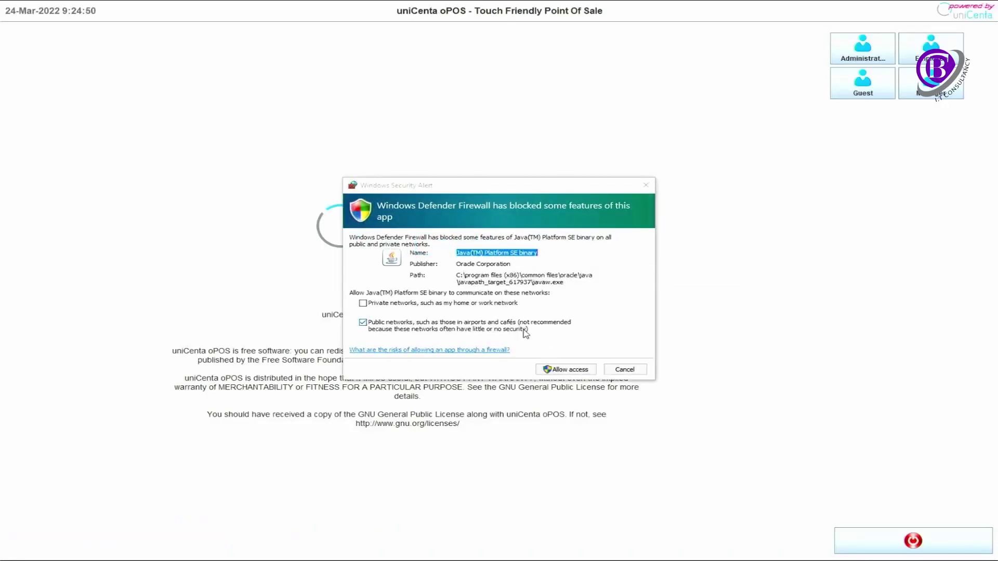
{"action": "left_click", "coordinate": [483, 306]}
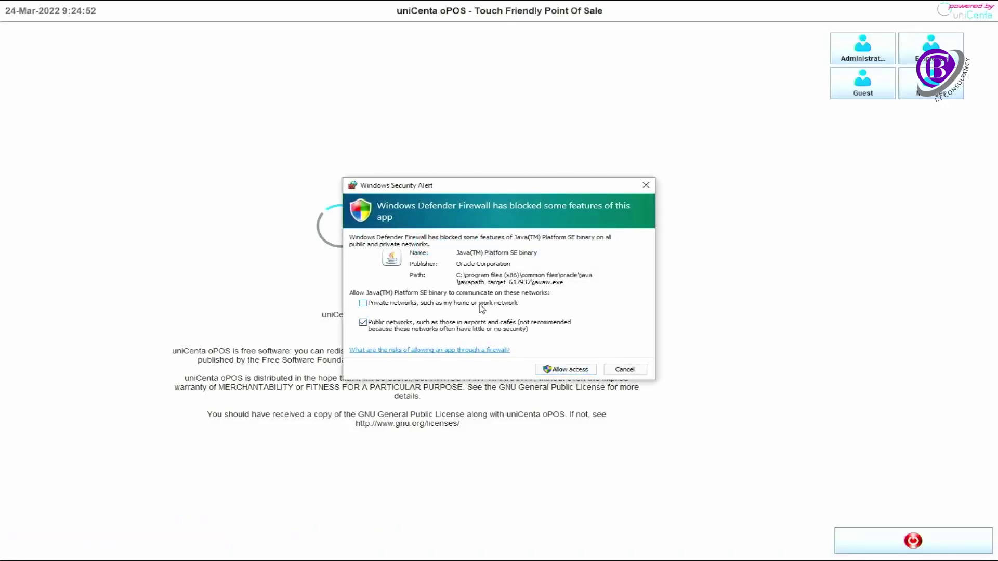
{"action": "left_click", "coordinate": [560, 370]}
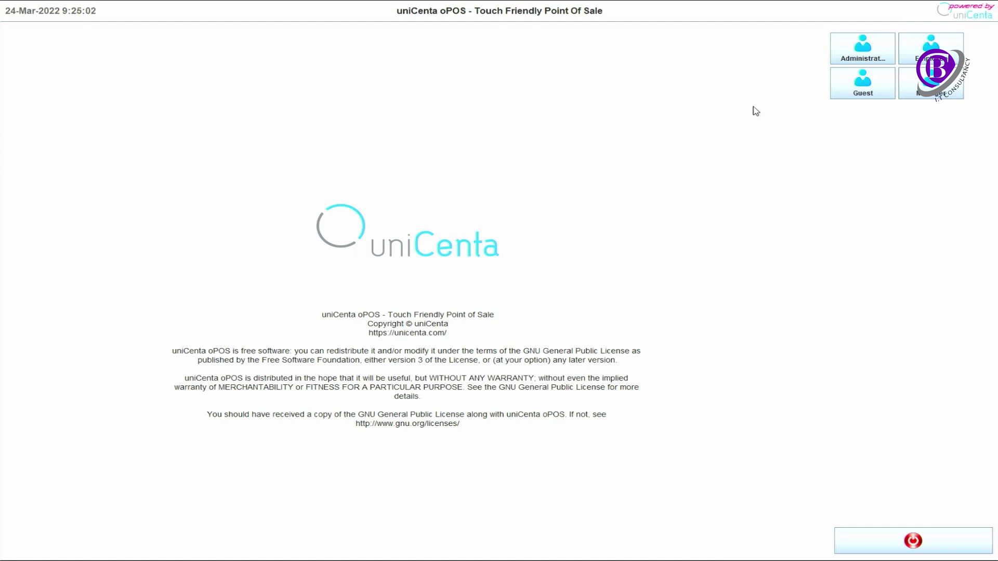
- Sign in with the Administrator user button on the login screen
{"action": "left_click", "coordinate": [869, 57]}
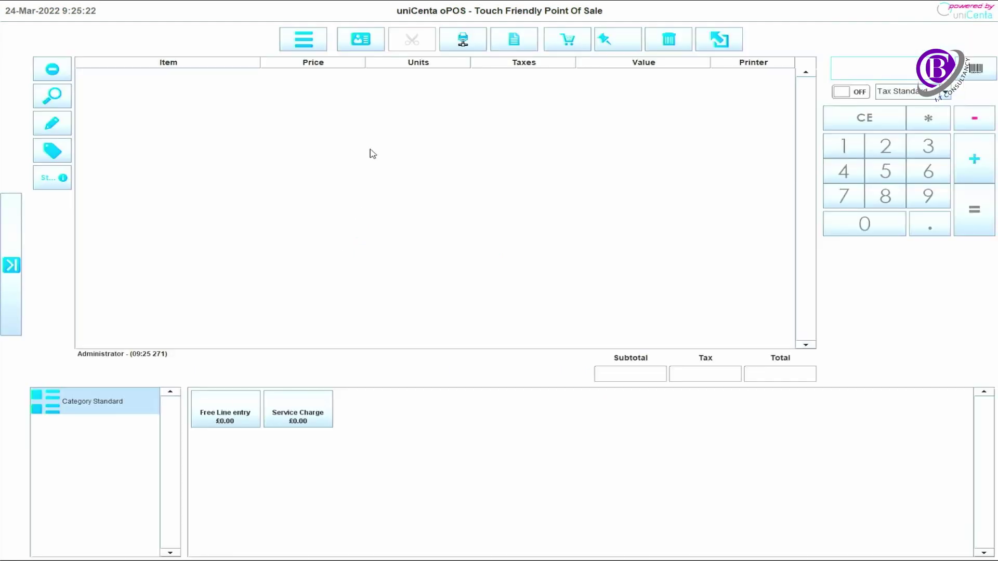